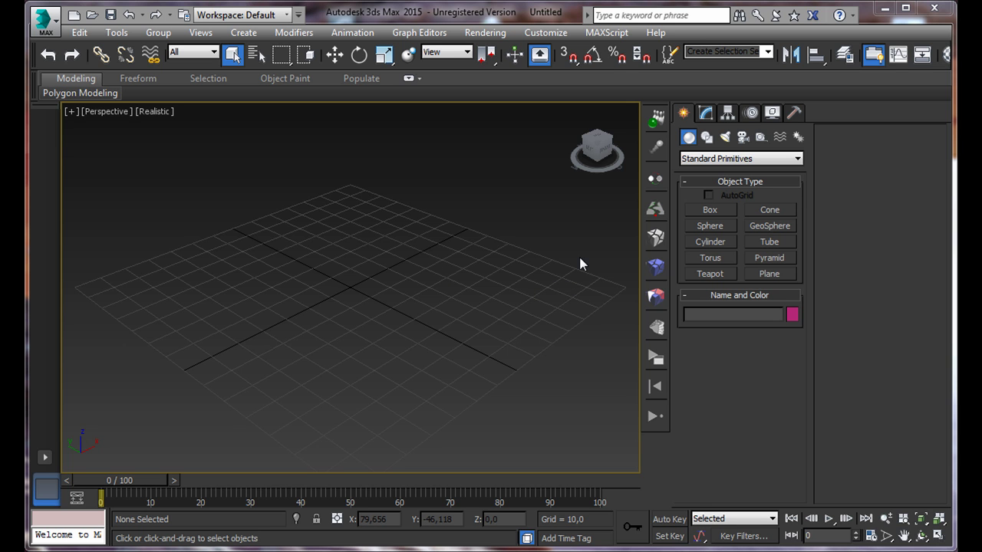
Step: Create a box about 58 long, 49 wide and 45 high, and raise it to about Z 25
click(709, 209)
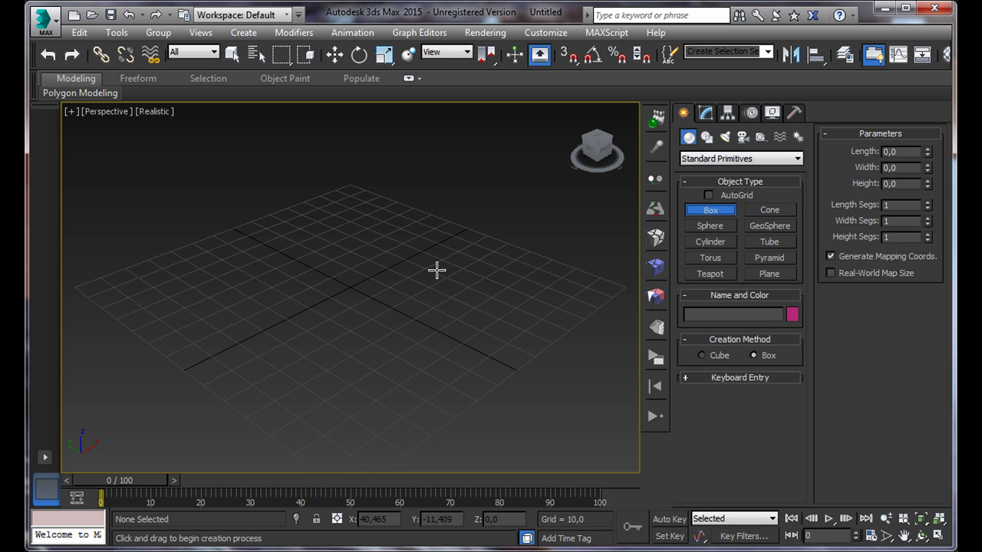
drag(274, 307, 497, 314)
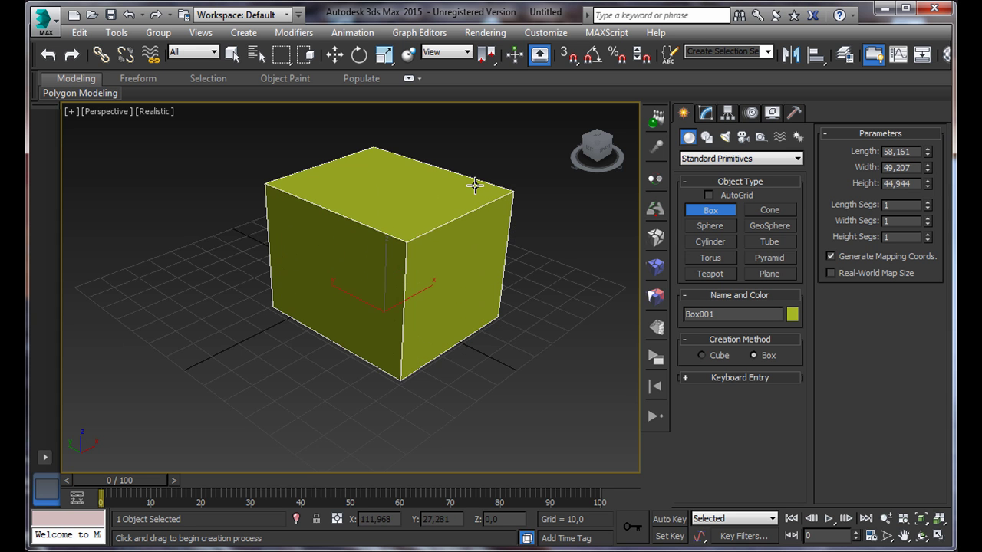
click(335, 54)
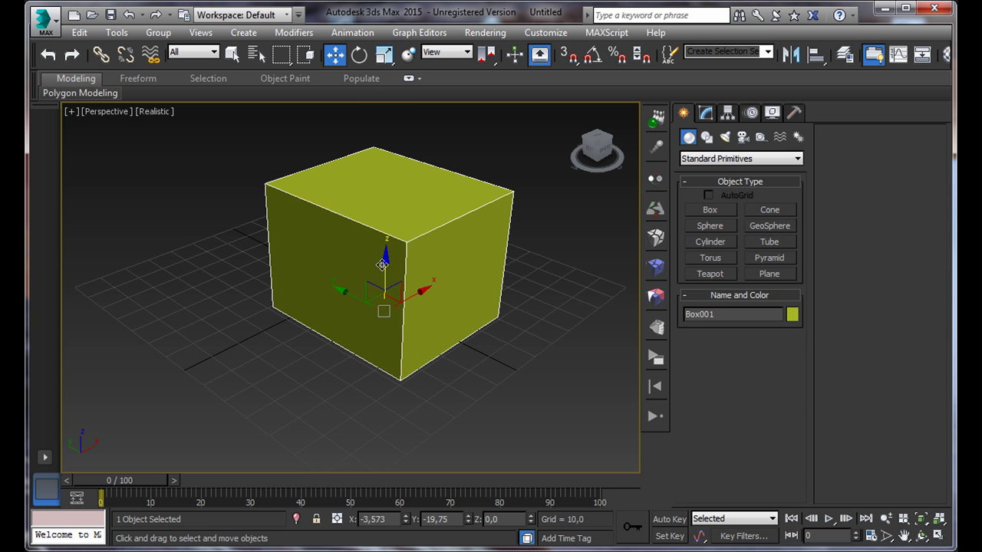
drag(381, 265, 421, 209)
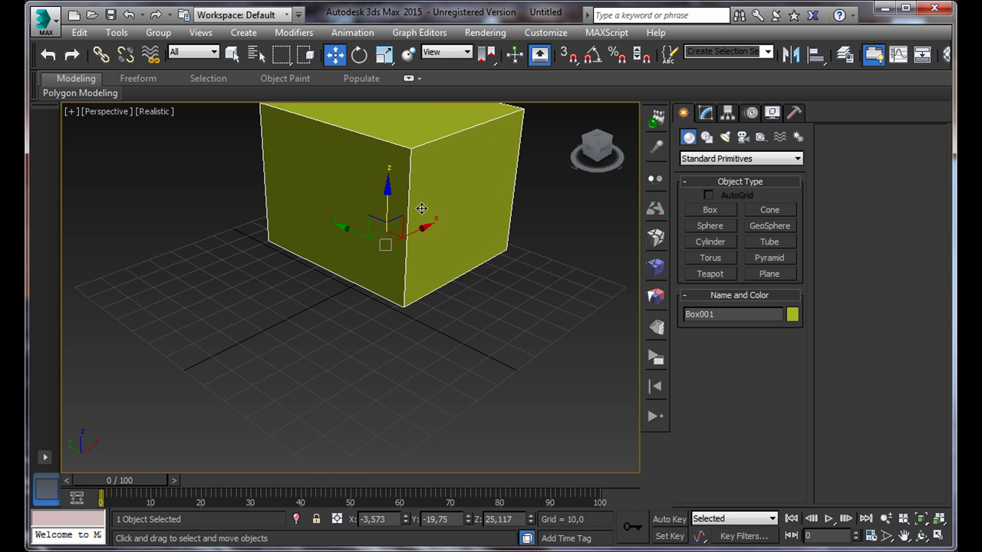
alt+middle_drag(421, 208, 394, 259)
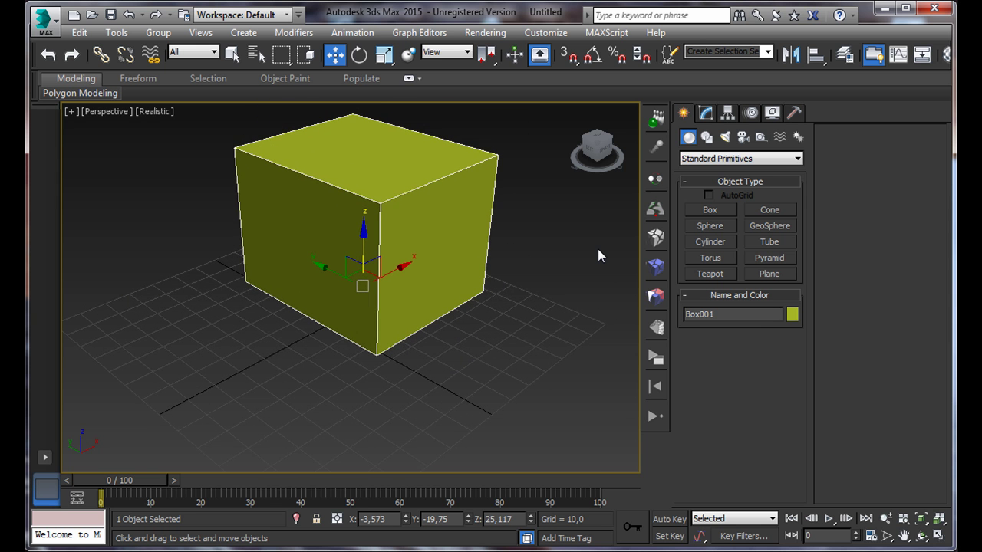
Step: Start a Pulldownit Shatter It preview of the box and set the number of shards to 84
click(654, 239)
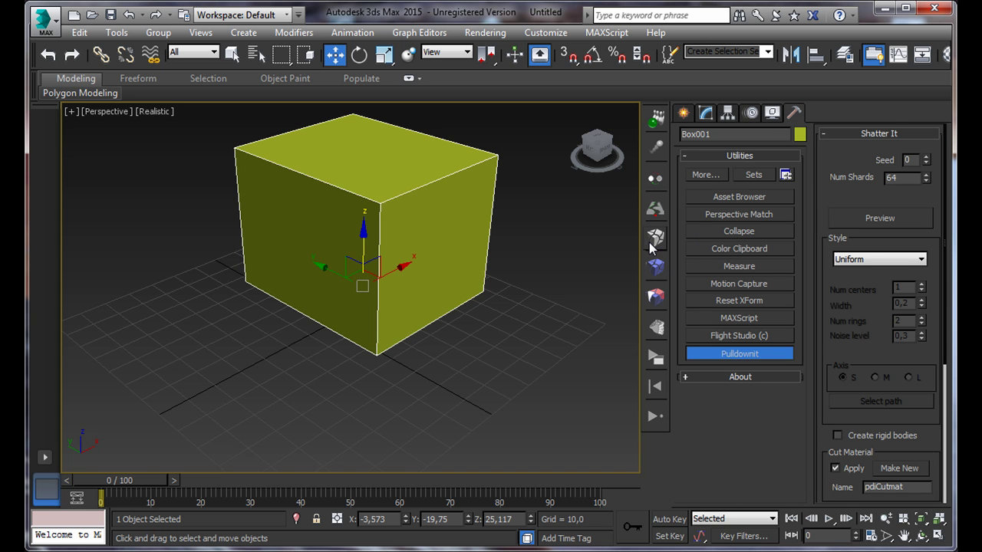
click(881, 221)
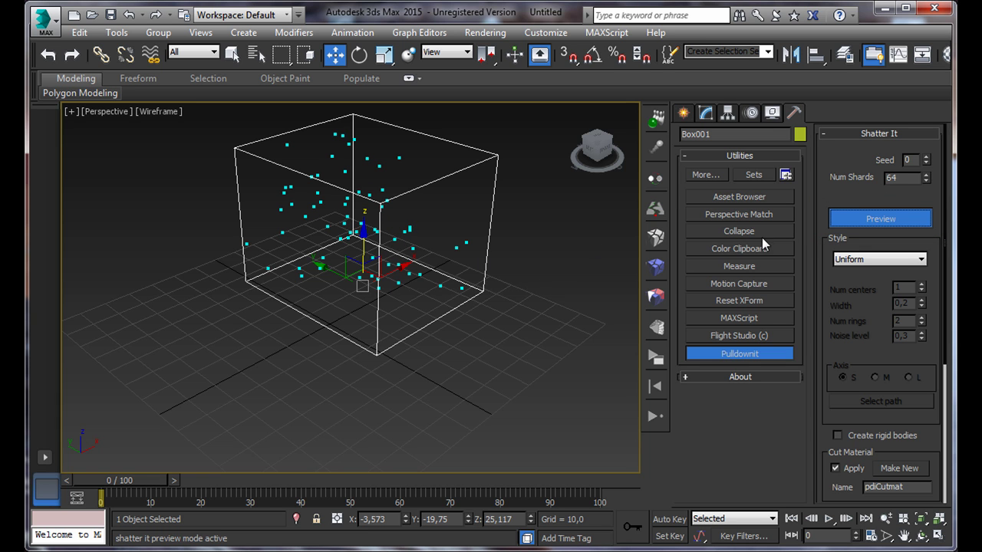
mouse_move(927, 179)
mouse_down()
mouse_move(927, 104)
mouse_move(932, 168)
mouse_up()
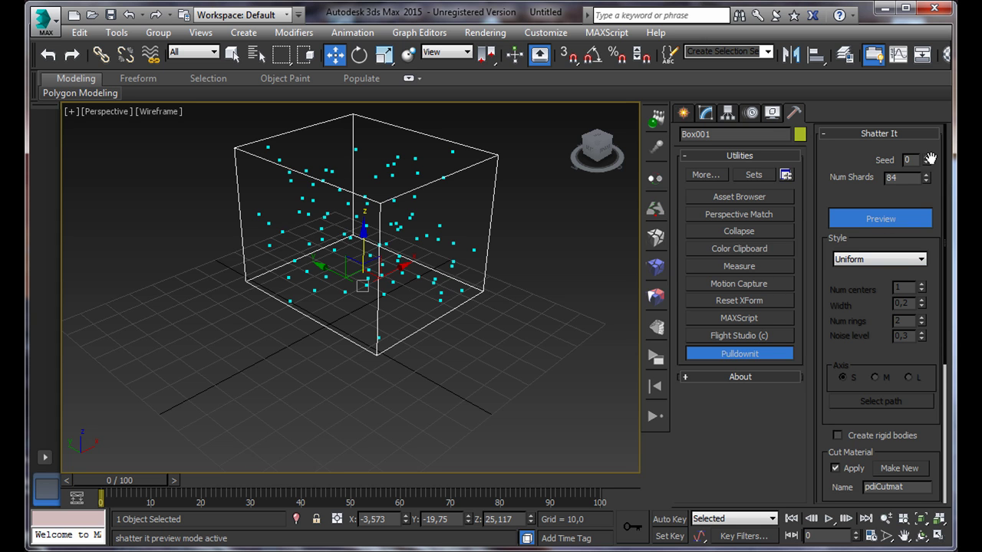
Step: Try several seed values for the shard preview and return the seed to 0
click(926, 156)
click(926, 156)
click(925, 156)
click(926, 156)
click(926, 162)
click(927, 163)
click(926, 162)
click(926, 162)
Step: Shatter the box in Uniform style and turn on Edged Faces in the viewport to inspect the fracture lines
scroll(942, 204, down, 3)
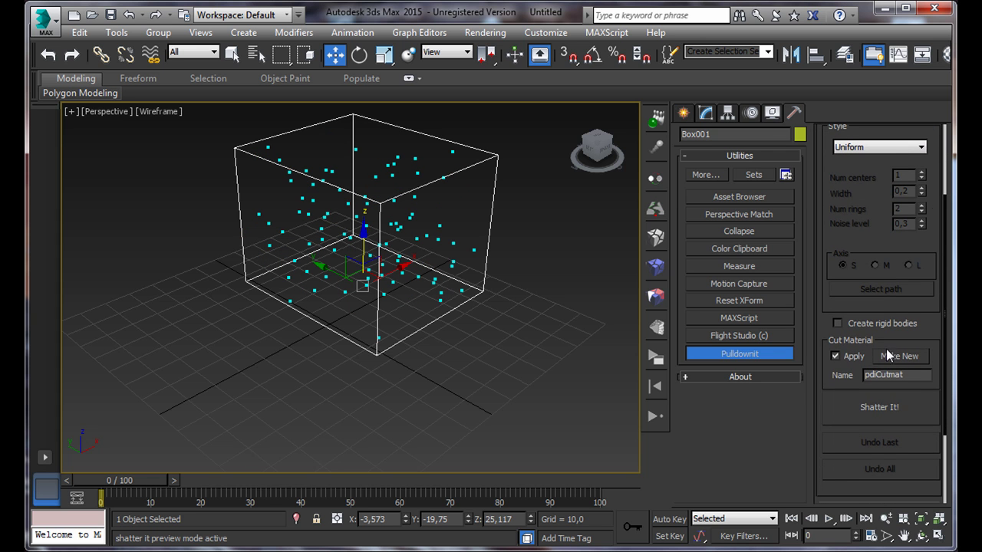
click(878, 407)
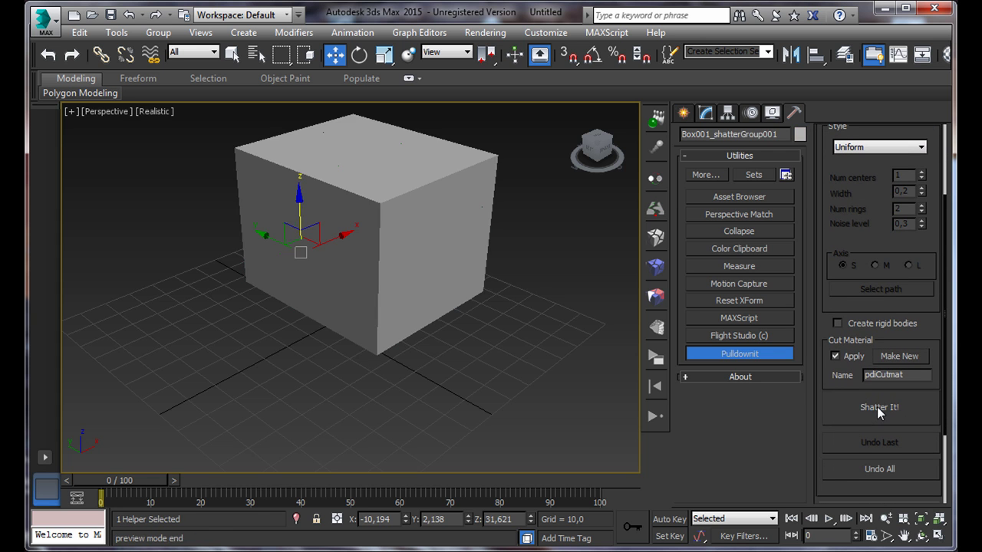
click(149, 115)
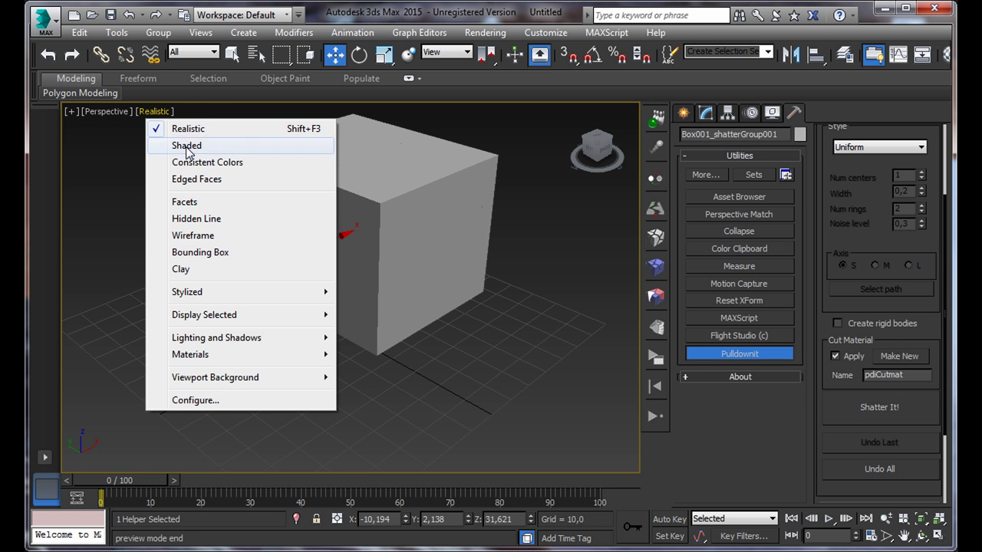
click(211, 180)
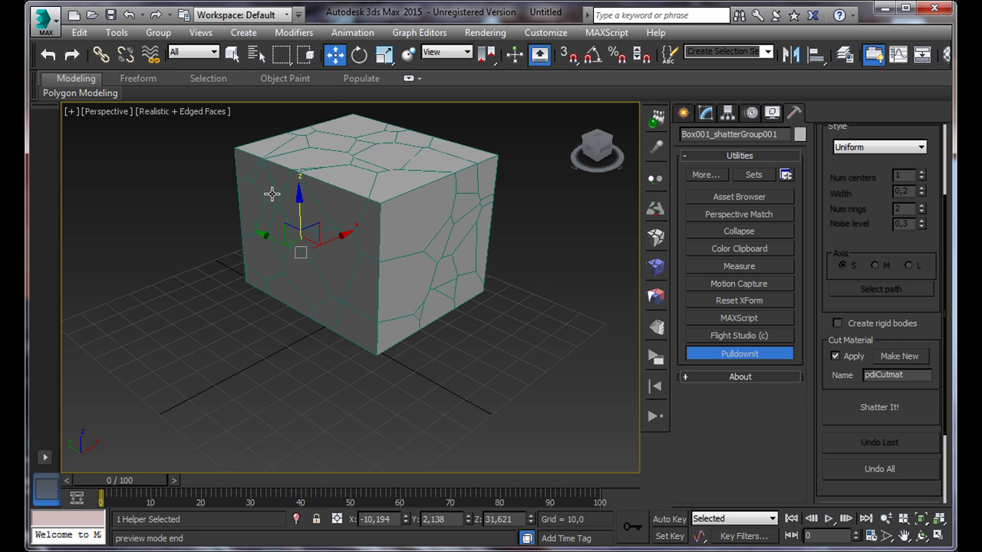
click(921, 535)
mouse_move(341, 284)
mouse_down()
mouse_move(219, 289)
mouse_move(107, 315)
mouse_move(68, 307)
mouse_move(77, 289)
mouse_move(355, 283)
mouse_up()
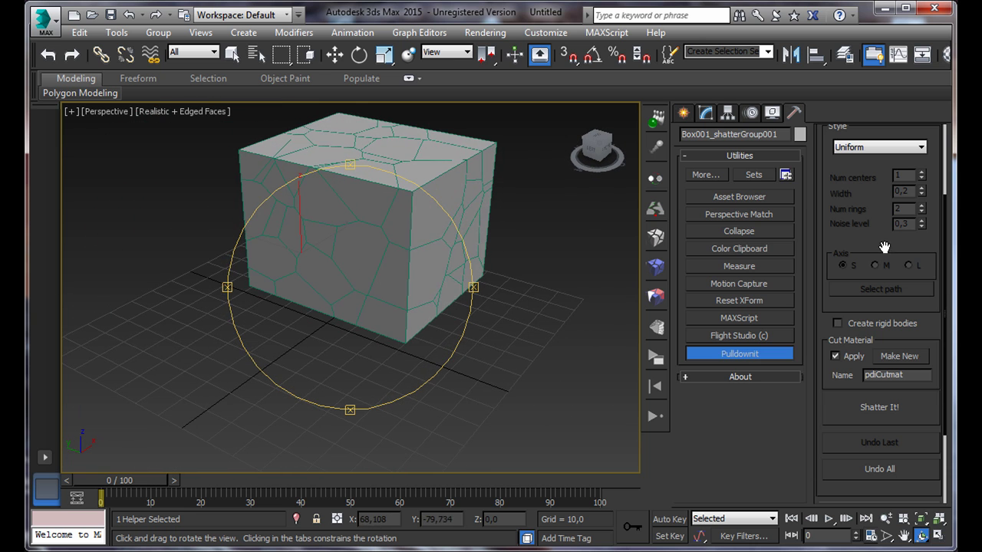
drag(882, 248, 870, 362)
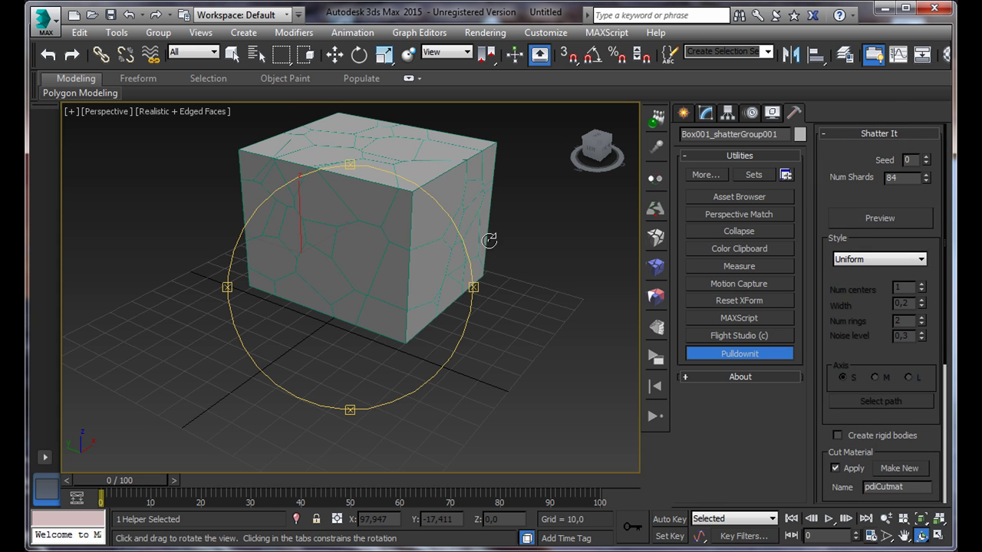
drag(486, 237, 482, 259)
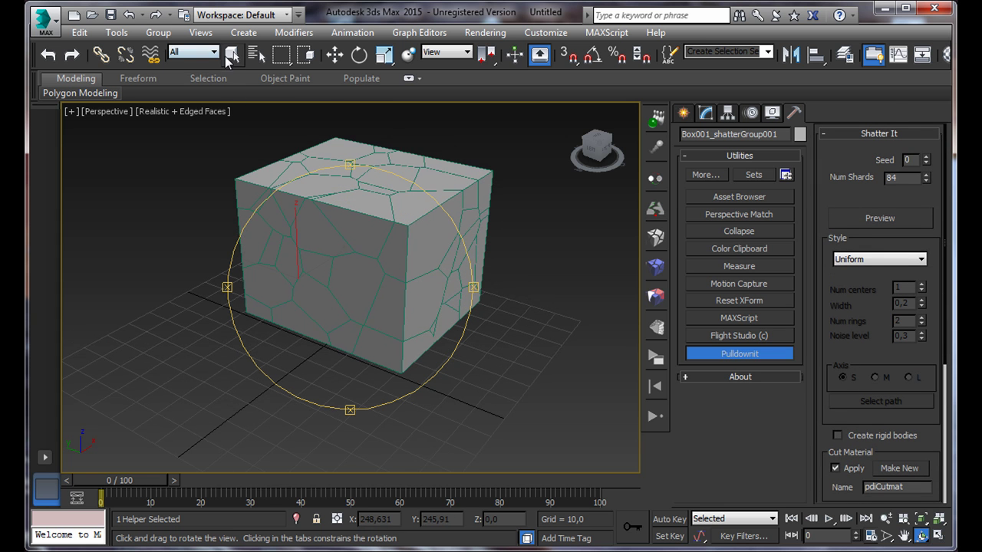
click(232, 54)
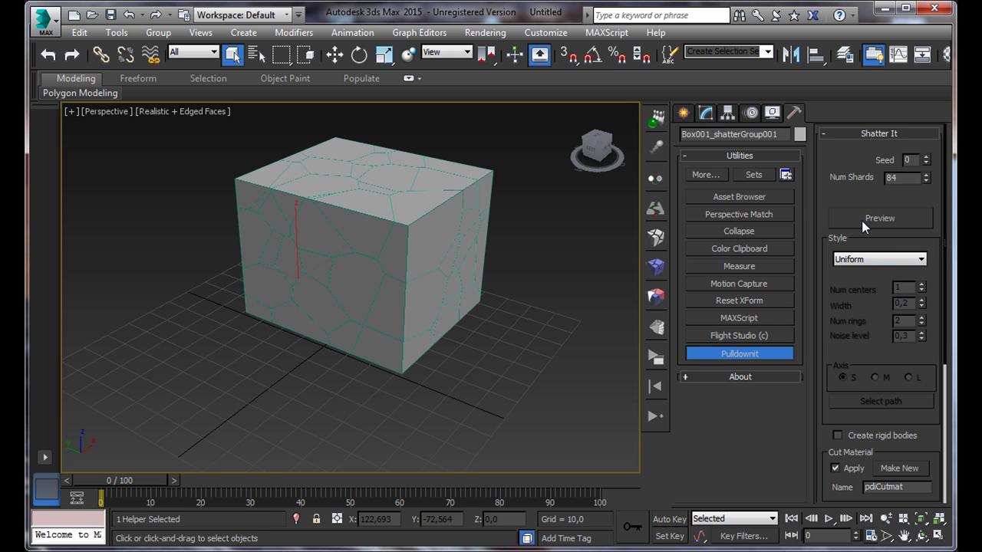
Step: Preview a Local-style shatter on the fractured box and move its centre to the near bottom corner, at about X -29, Y -48, Z 29
click(857, 261)
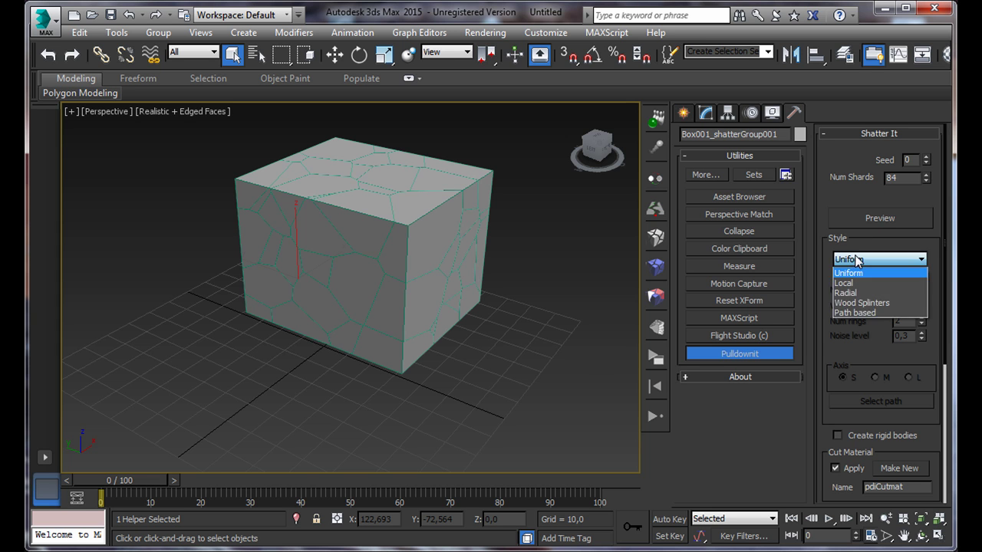
click(848, 284)
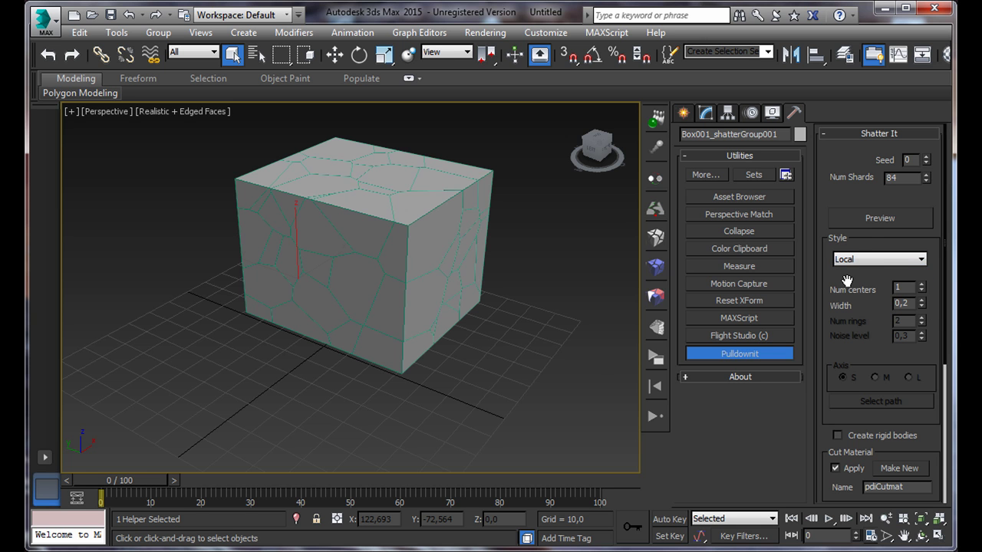
click(867, 221)
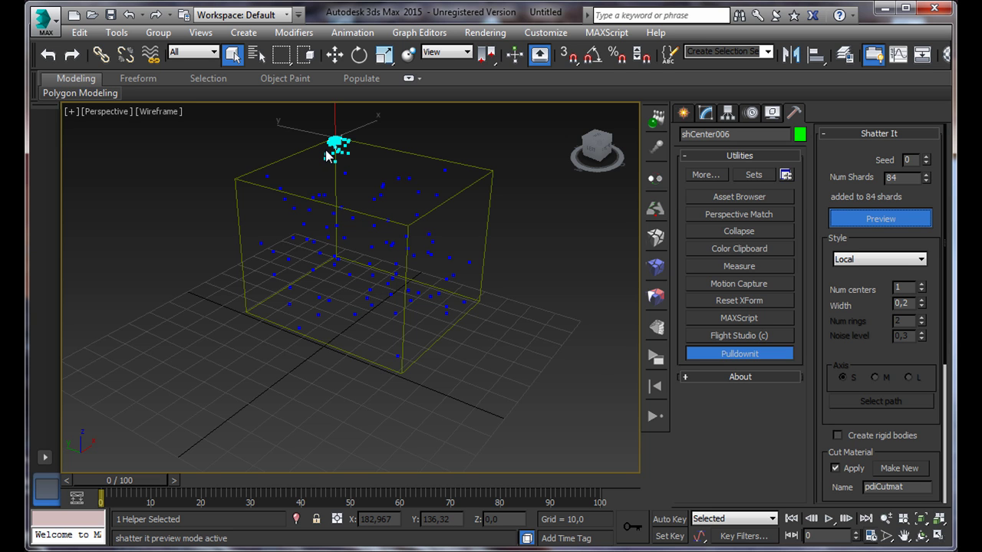
click(332, 56)
drag(307, 133, 386, 307)
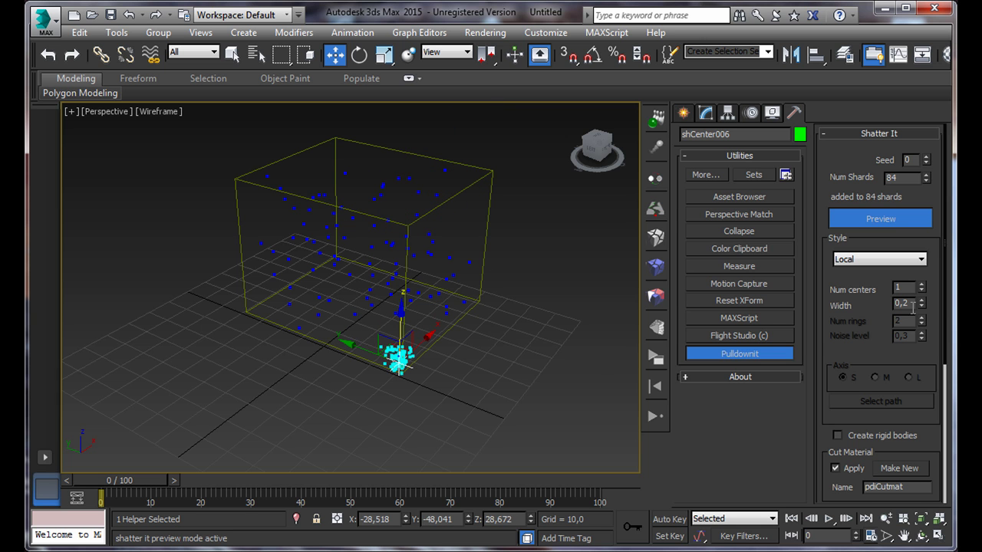
Step: Set the Local shatter width to 0,38 and shatter the box's corner area with 84 additional shards
drag(921, 306, 907, 288)
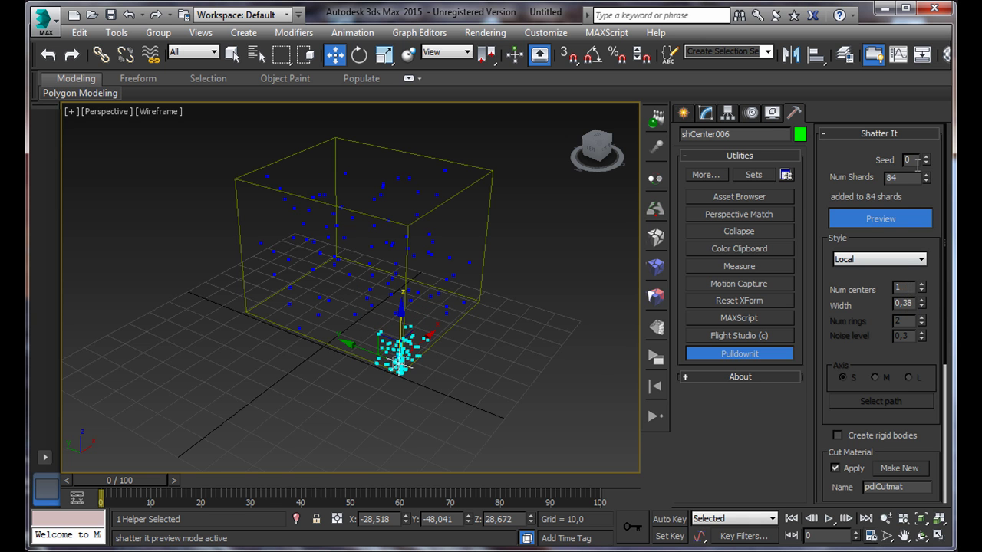
mouse_move(926, 176)
mouse_down()
mouse_move(922, 105)
mouse_move(919, 176)
mouse_up()
scroll(937, 440, down, 5)
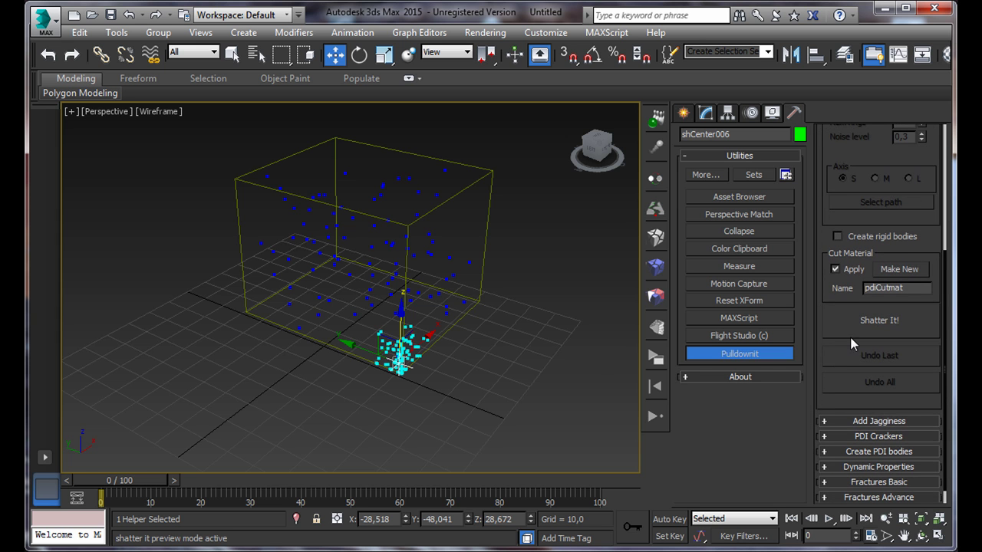
click(847, 329)
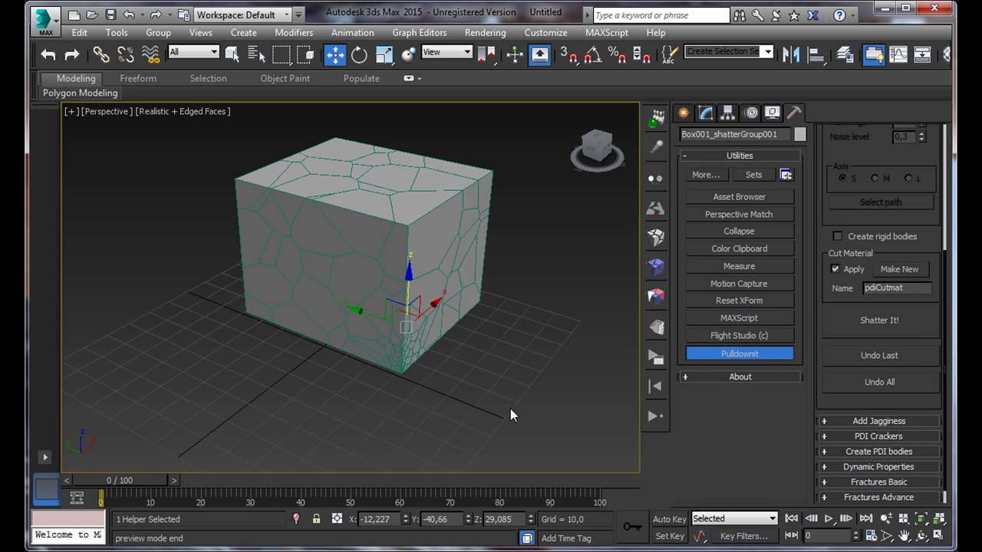
Step: Examine the small local shards at the near bottom corner up close, and the fractured box as a whole
middle_drag(470, 390, 462, 328)
scroll(461, 322, up, 2)
click(886, 519)
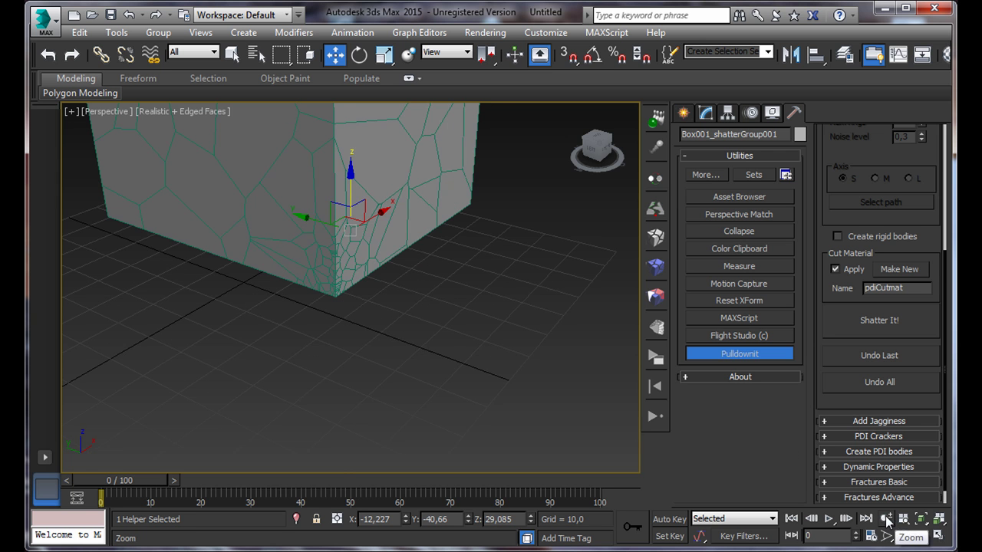
drag(342, 292, 355, 390)
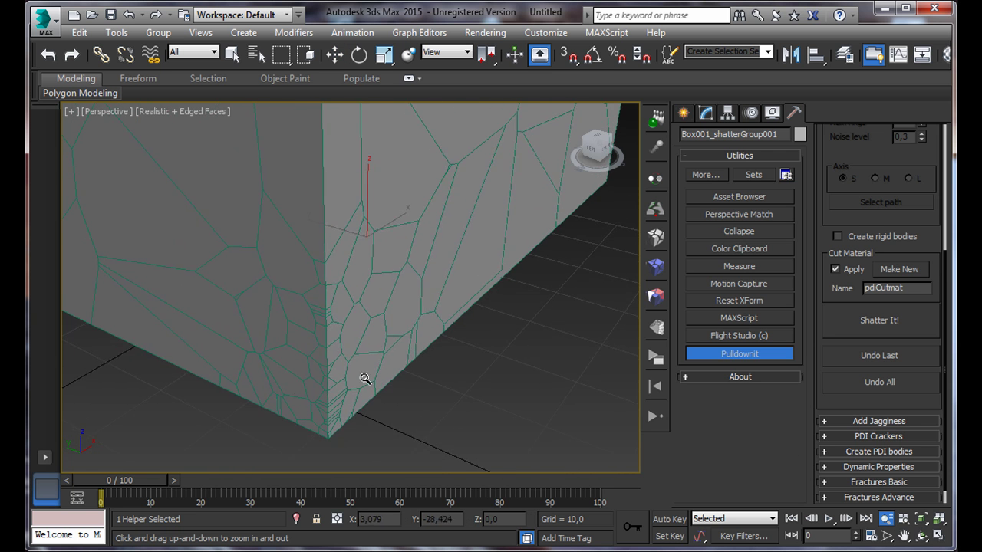
scroll(361, 307, down, 3)
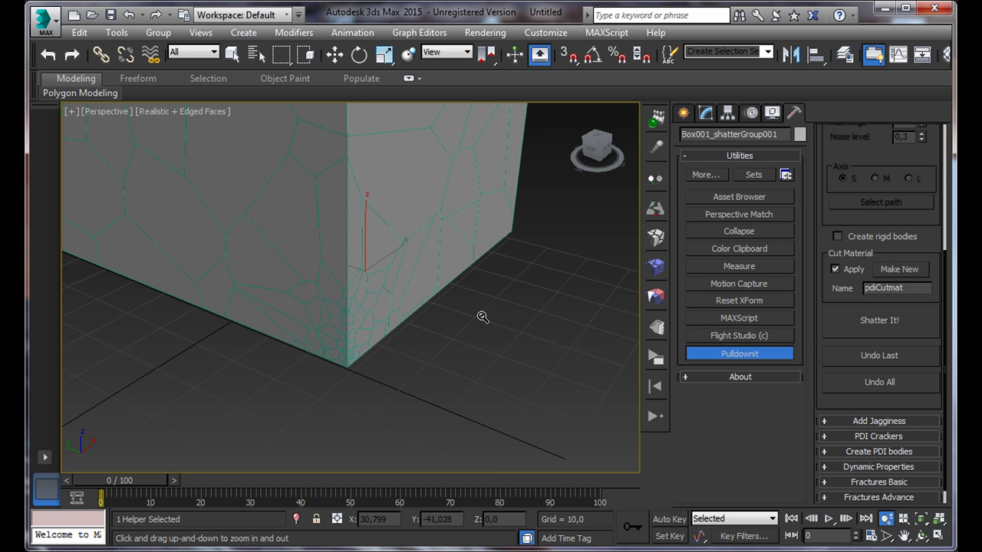
scroll(482, 313, down, 5)
scroll(482, 313, up, 4)
middle_drag(483, 312, 453, 355)
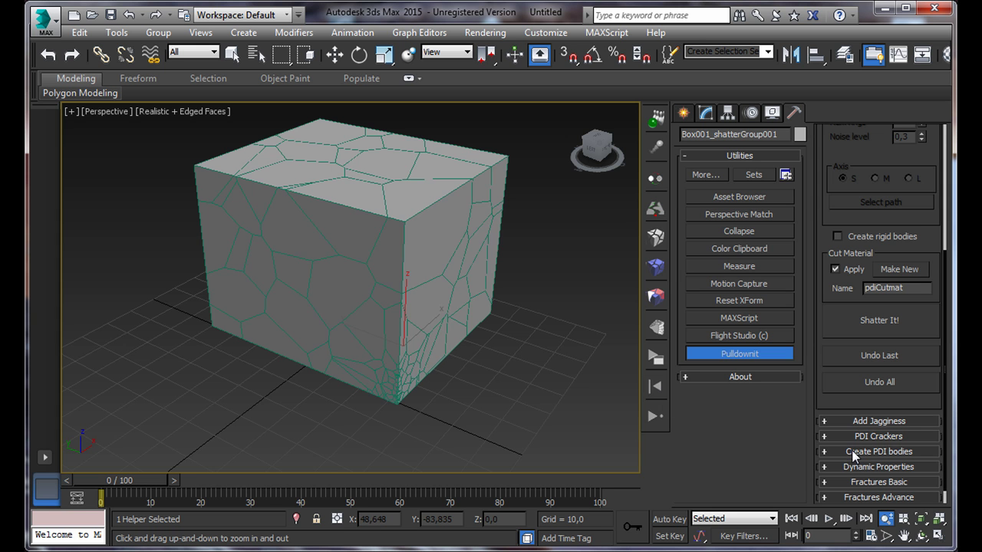
click(921, 535)
drag(412, 335, 422, 313)
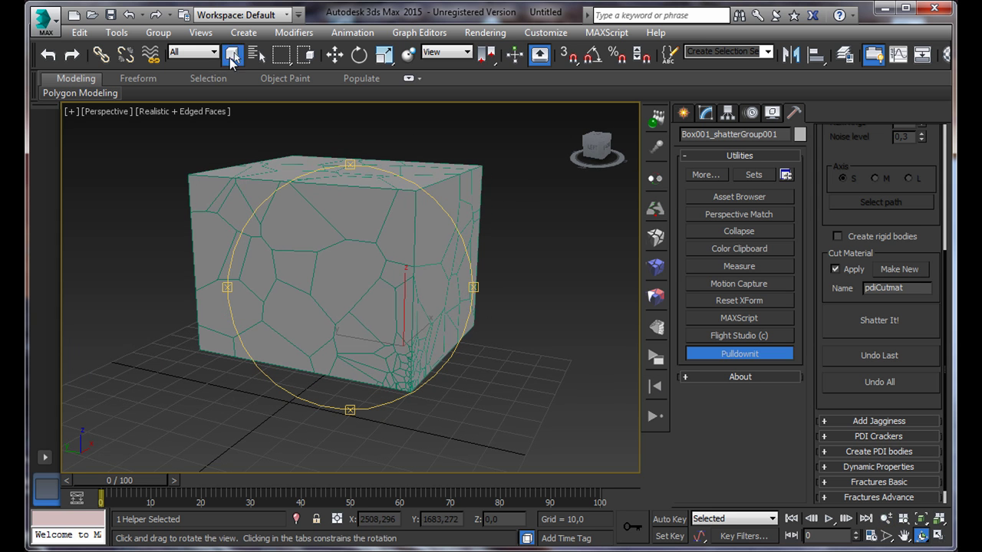
click(232, 55)
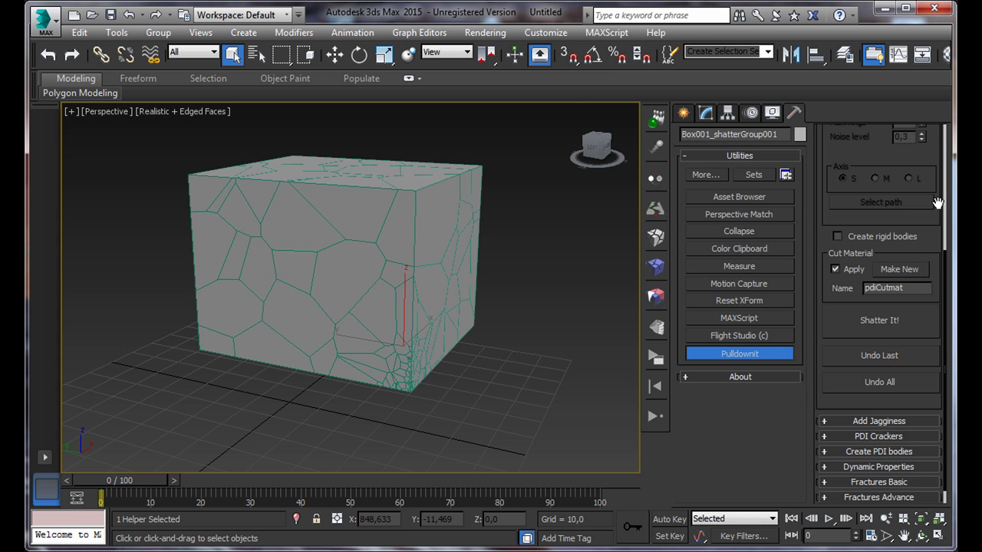
Step: Start a new shatter preview on the fractured box and set its style to Radial
scroll(937, 202, up, 5)
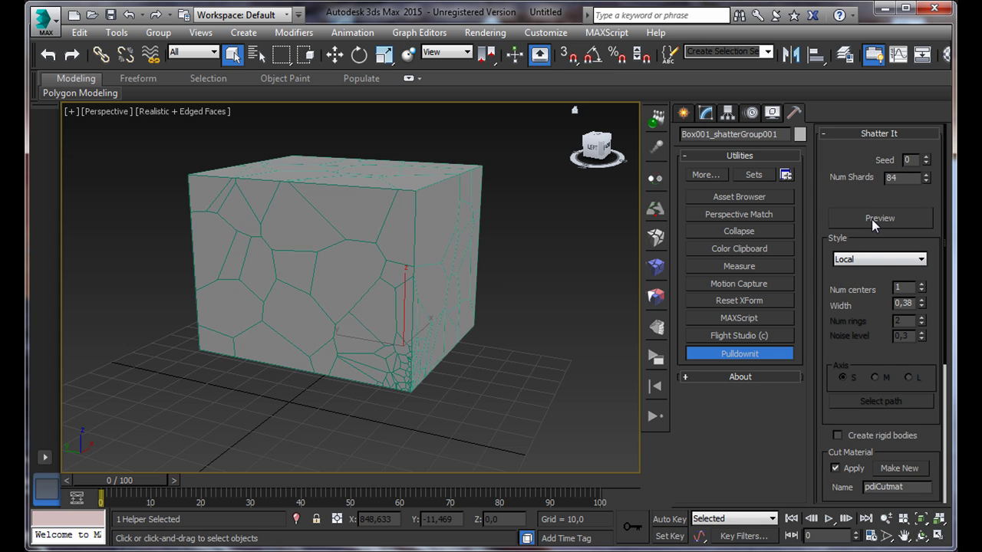
click(872, 218)
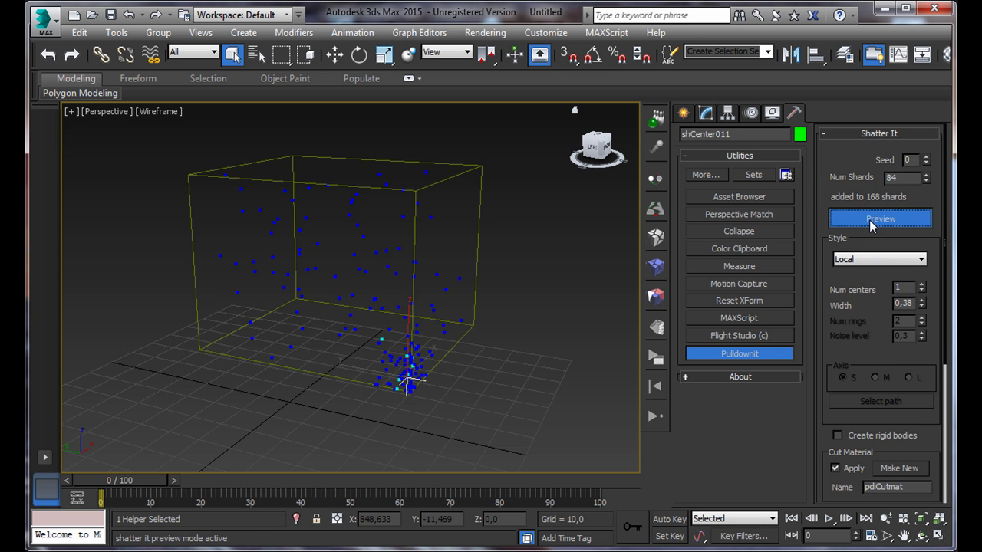
click(854, 260)
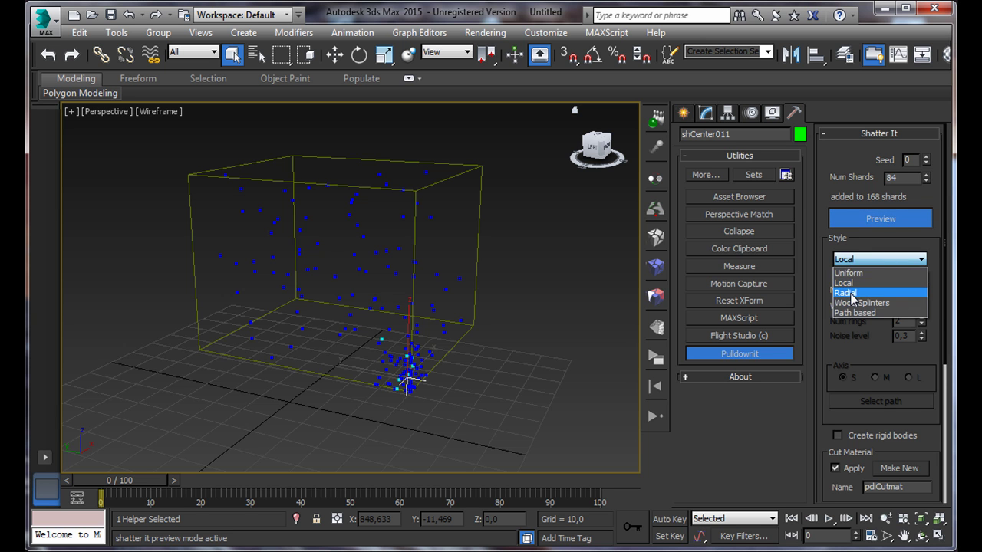
click(851, 282)
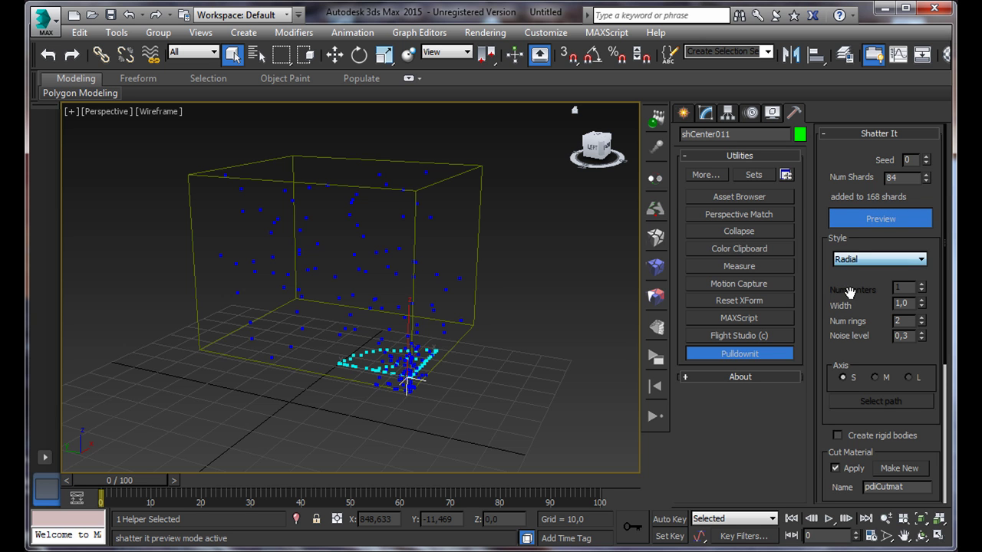
Step: Move the radial shatter centre to the middle of the box, at about X -5, Y -24, Z 46, and set its axis to M
click(335, 55)
drag(363, 368, 354, 214)
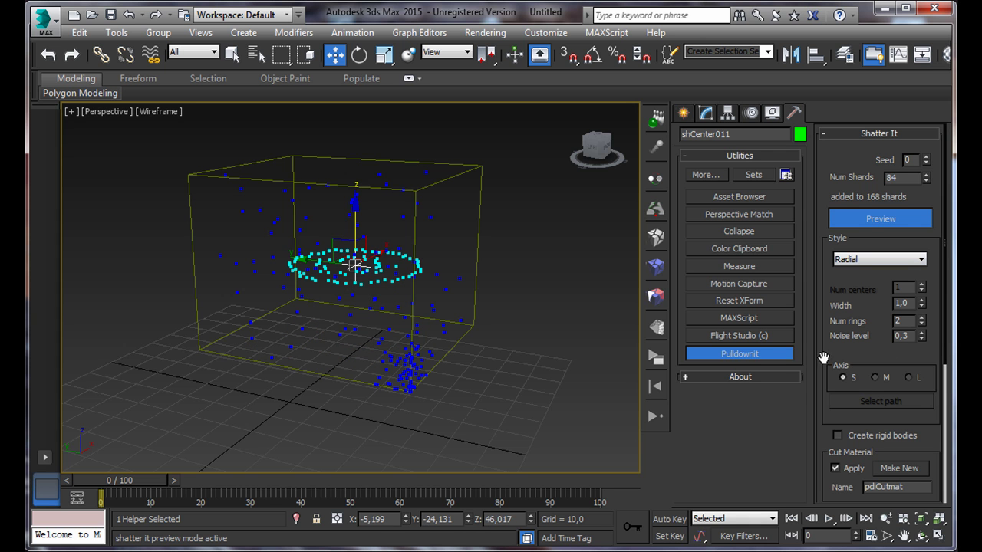
click(874, 378)
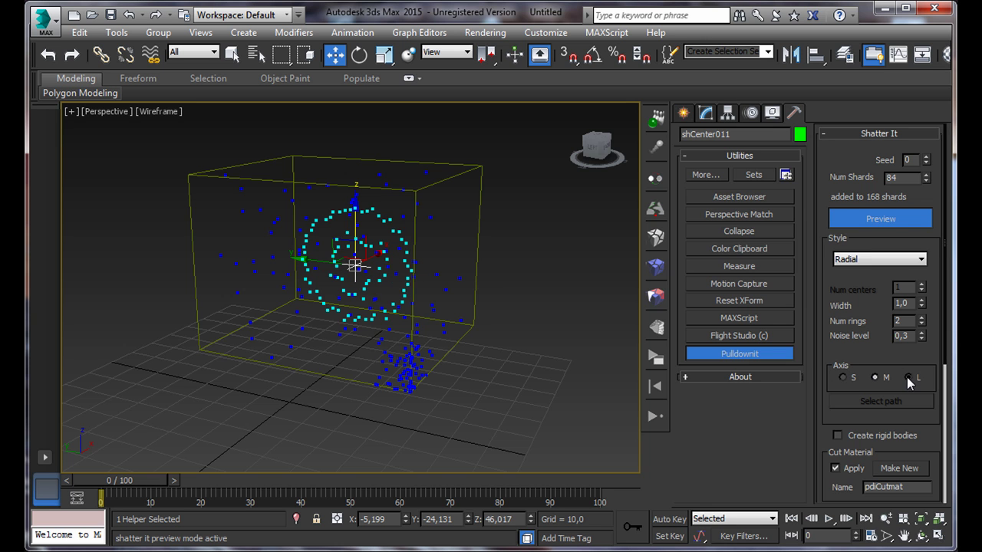
Step: Try the L axis, switch back to M, and move the radial shatter centre along X to about -34
click(908, 378)
click(875, 378)
drag(378, 261, 298, 294)
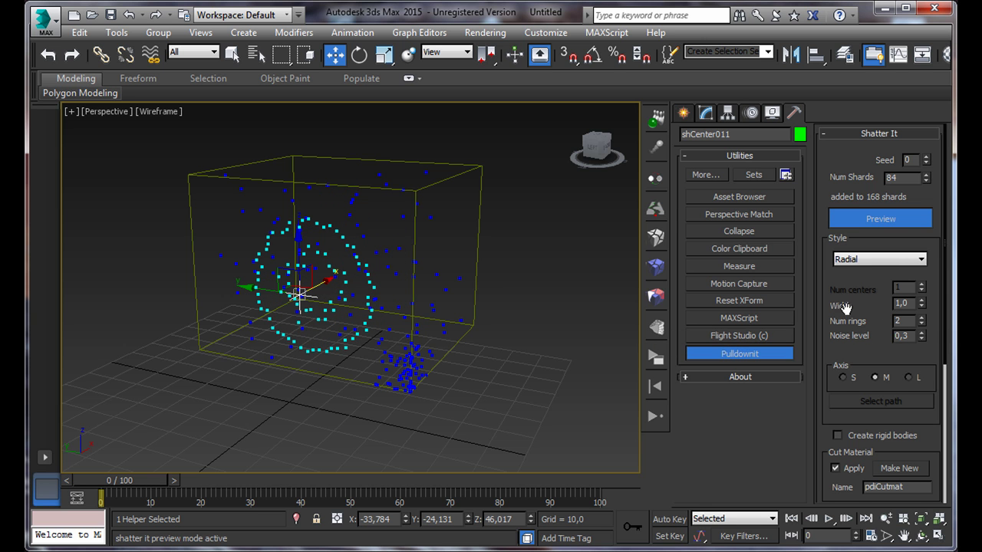
Step: Set the radial width to 0,73 and the number of rings to 3, and try noise levels 0,0 and 0,6
mouse_move(921, 307)
mouse_down()
mouse_move(922, 361)
mouse_move(920, 325)
mouse_up()
click(920, 326)
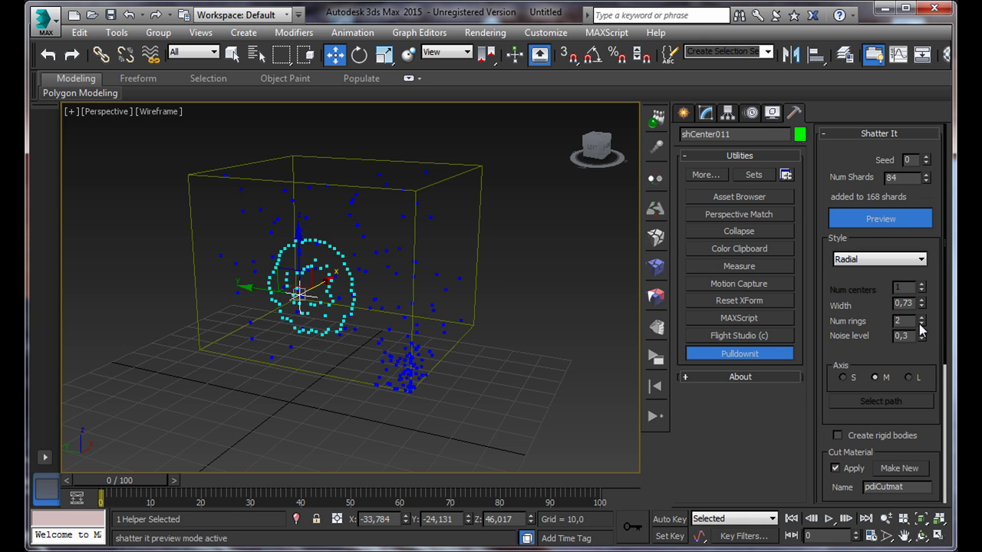
click(920, 317)
drag(922, 339, 923, 350)
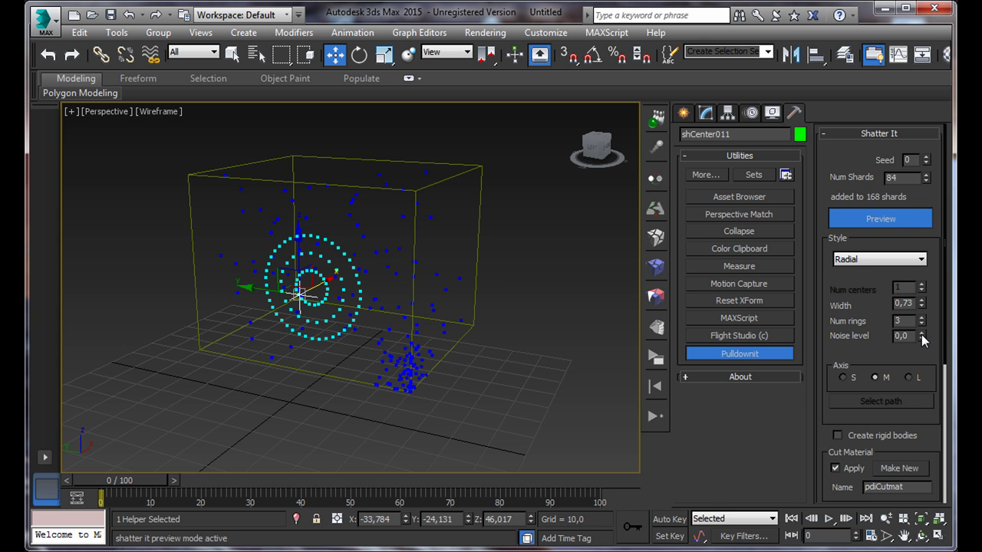
mouse_move(922, 339)
mouse_down()
mouse_move(924, 242)
mouse_move(921, 331)
mouse_up()
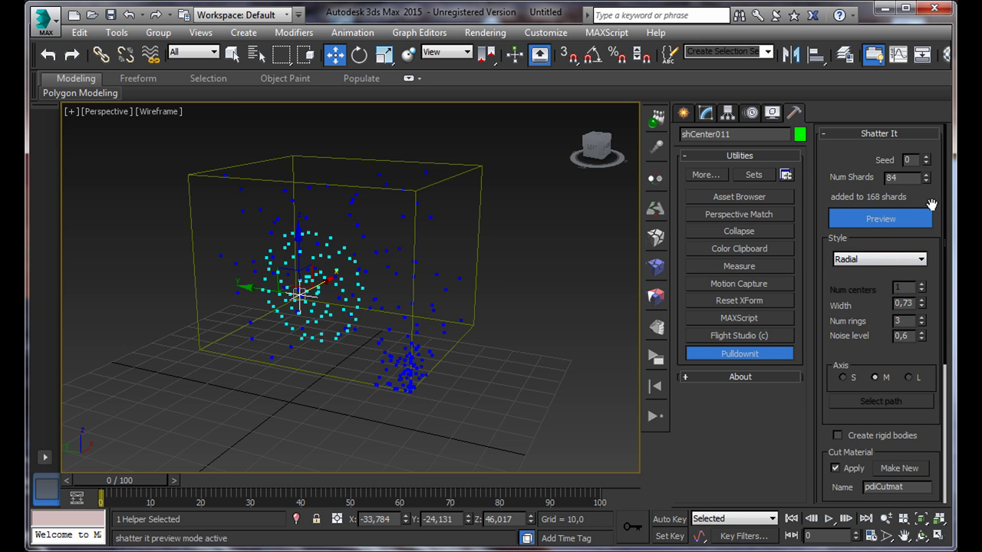
Step: Shatter the box with the previewed three-ring radial pattern, then undo that last shatter
drag(918, 424, 919, 270)
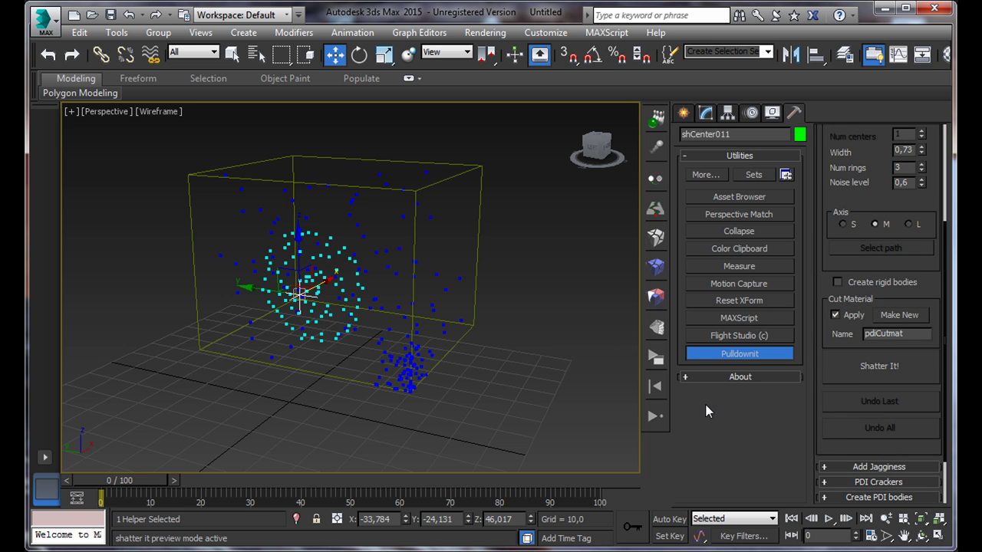
click(860, 368)
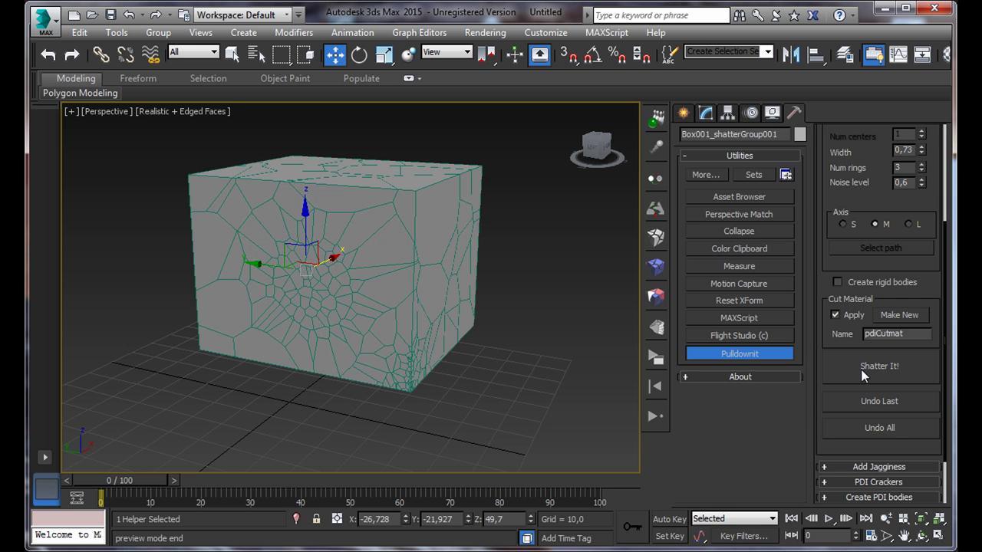
scroll(463, 340, up, 5)
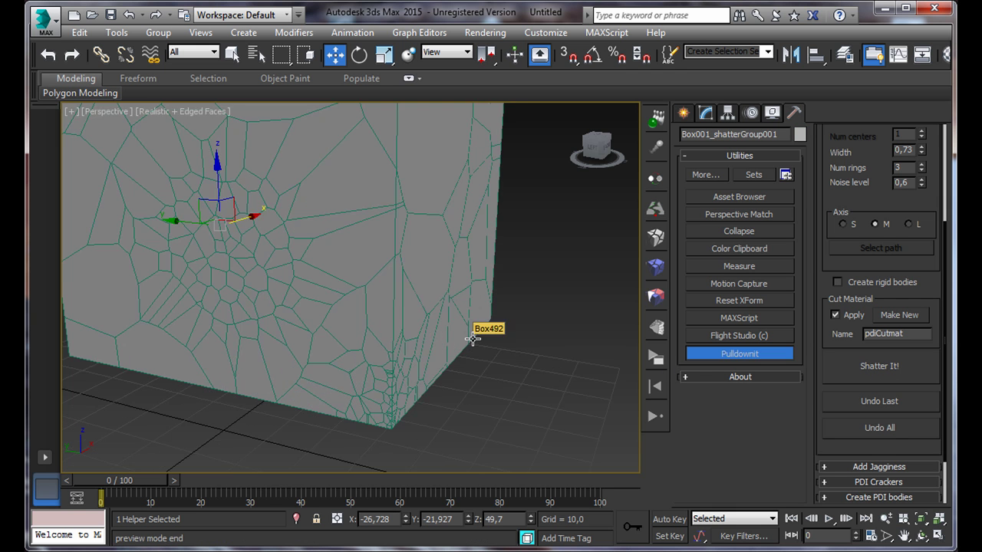
middle_drag(478, 327, 520, 352)
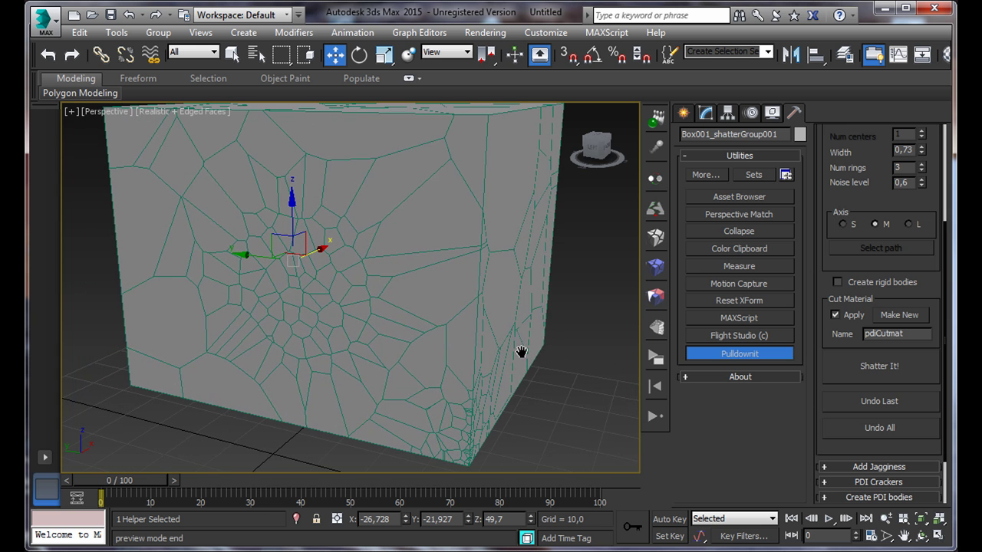
click(876, 402)
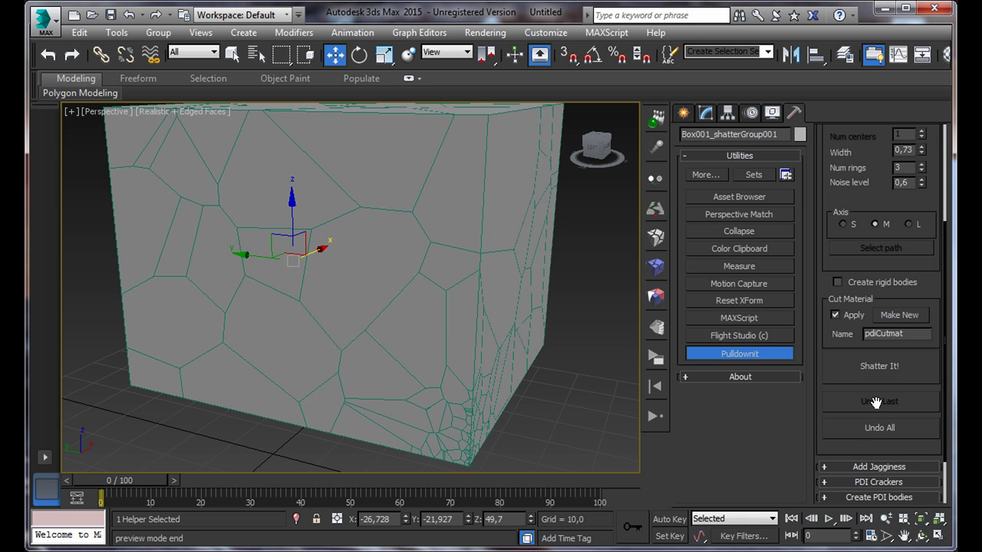
alt+middle_drag(361, 253, 364, 262)
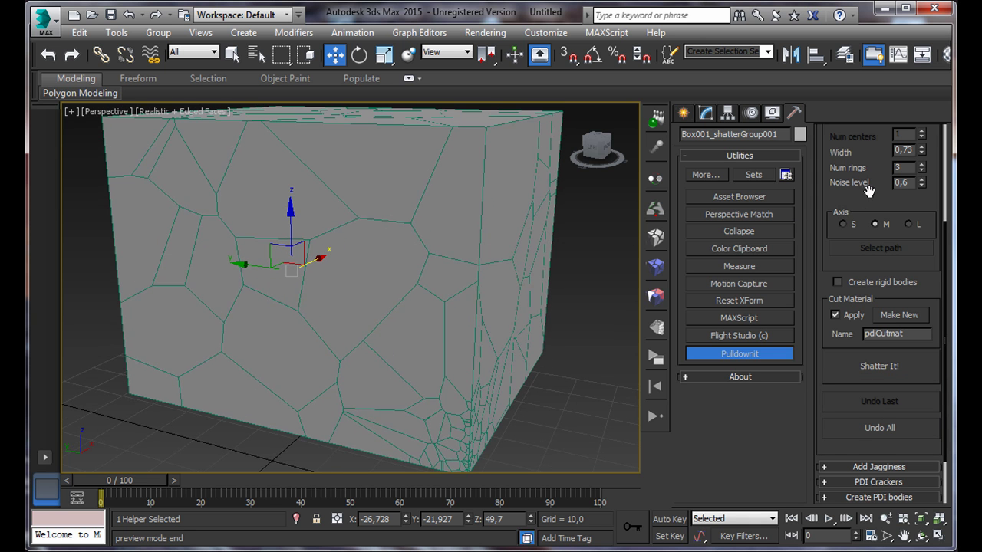
Step: Start a new radial shatter preview and move its centre to about X -38, Y -20, Z 47
scroll(859, 192, up, 5)
click(862, 221)
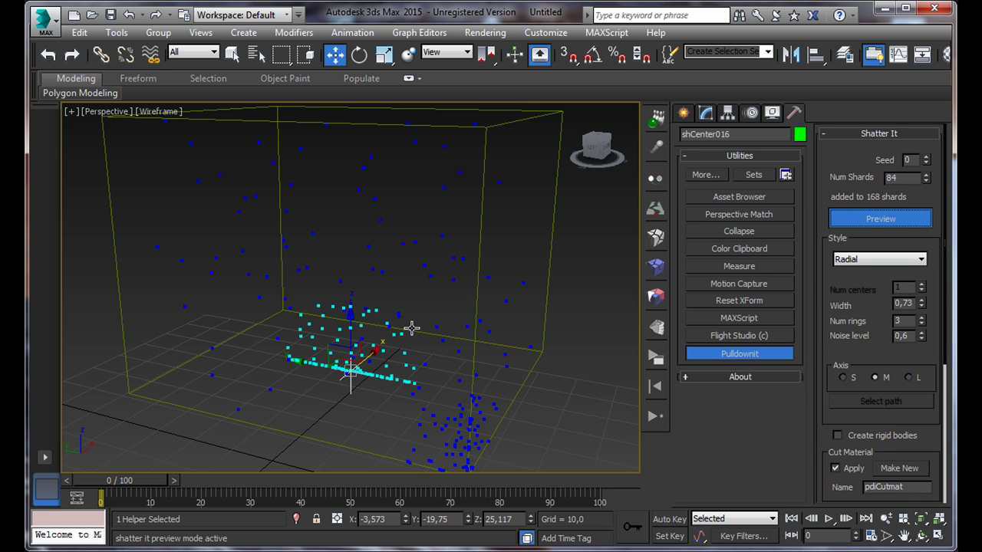
drag(351, 316, 355, 196)
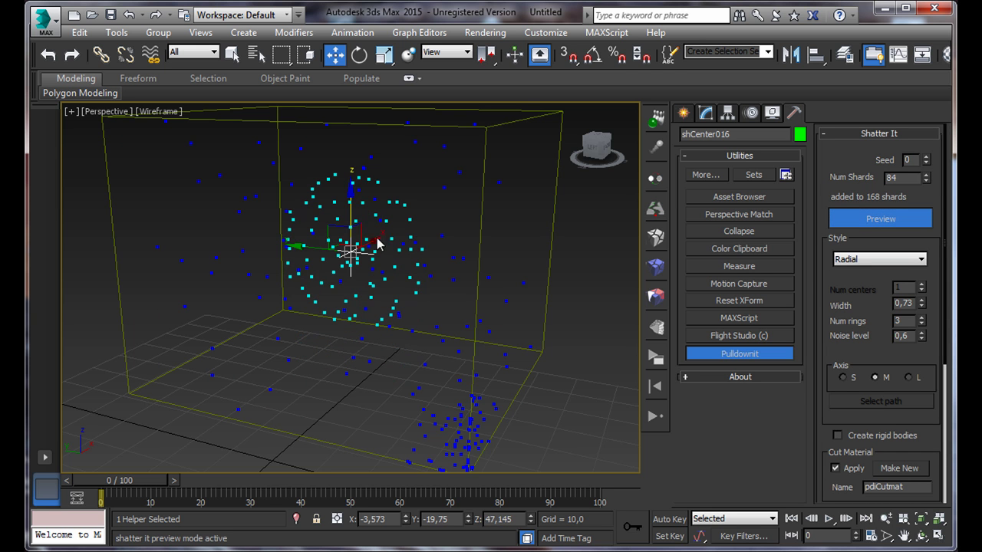
drag(372, 237, 258, 317)
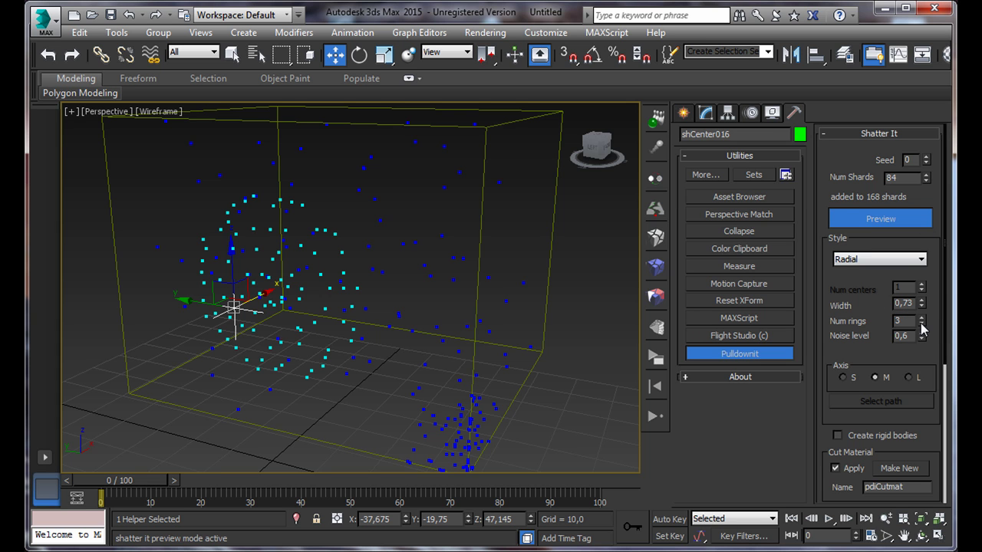
Step: Set the radial noise level to 0,0, the number of rings to 7 and the number of shards to 72
drag(921, 338, 919, 356)
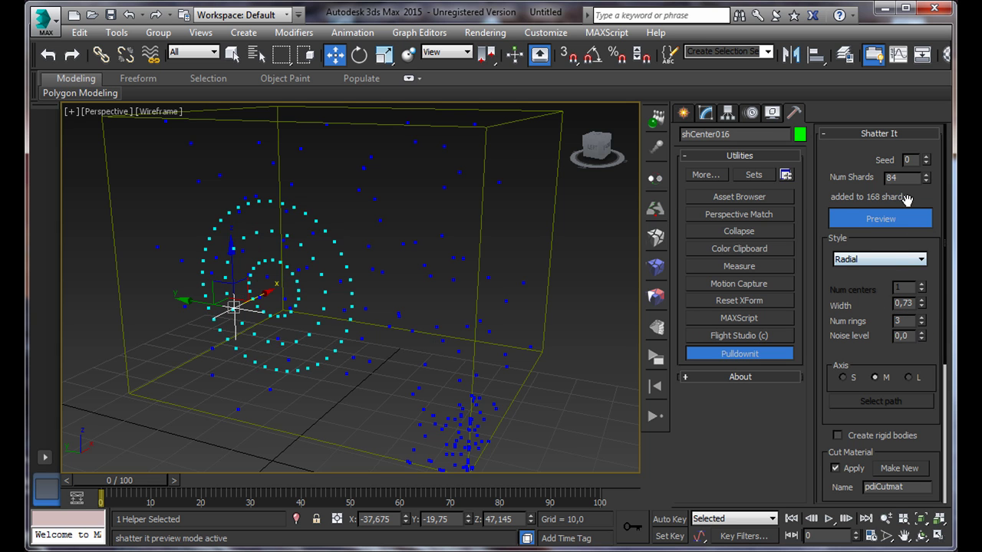
click(922, 318)
click(921, 317)
click(922, 318)
click(921, 318)
mouse_move(926, 178)
mouse_down()
mouse_move(924, 88)
mouse_move(924, 177)
mouse_up()
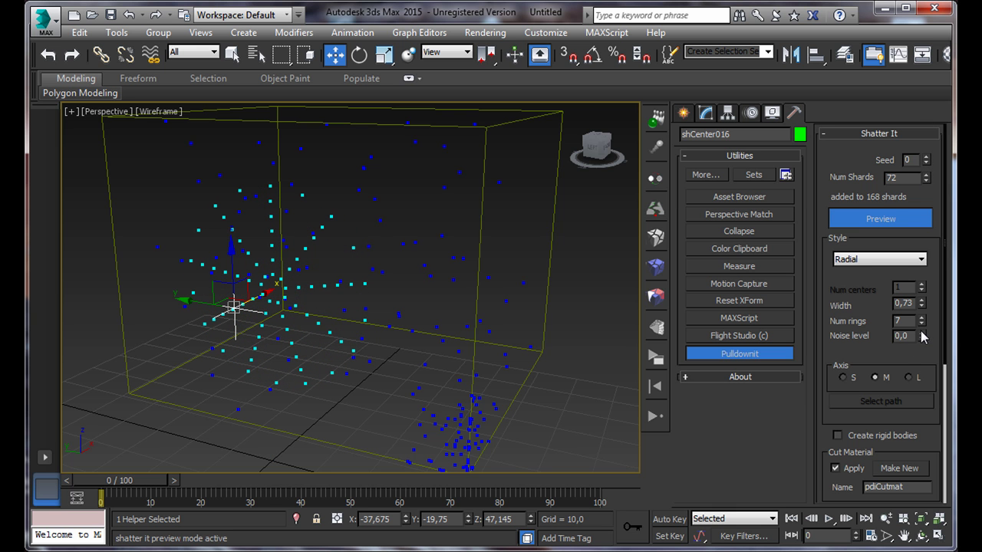
Step: Set the radial noise level to 2,1, the number of shards to 96 and the width to 0,5
drag(922, 336, 922, 314)
drag(926, 179, 925, 170)
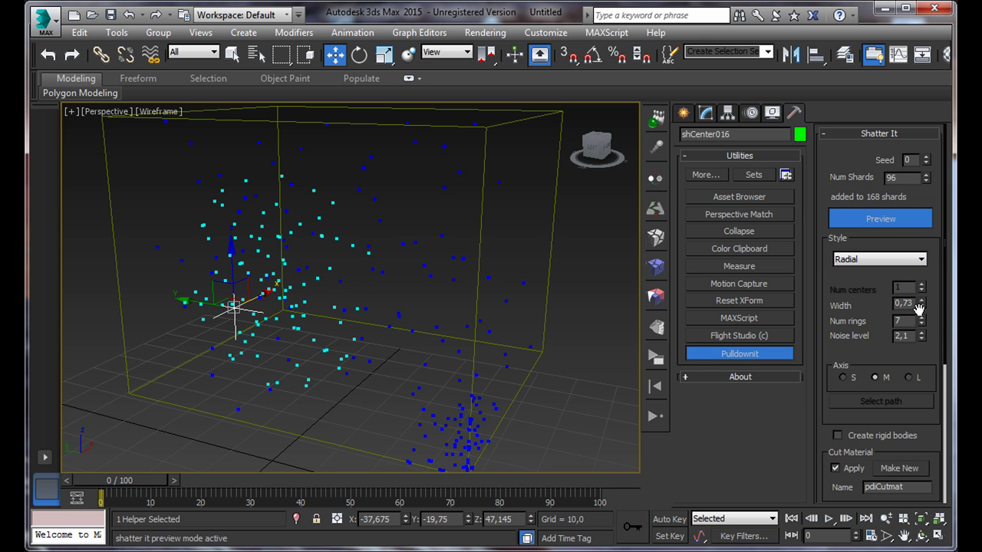
drag(922, 311, 917, 323)
Step: Shatter the box with the previewed seven-ring radial pattern and examine the whole fractured box
drag(921, 441, 910, 265)
click(862, 362)
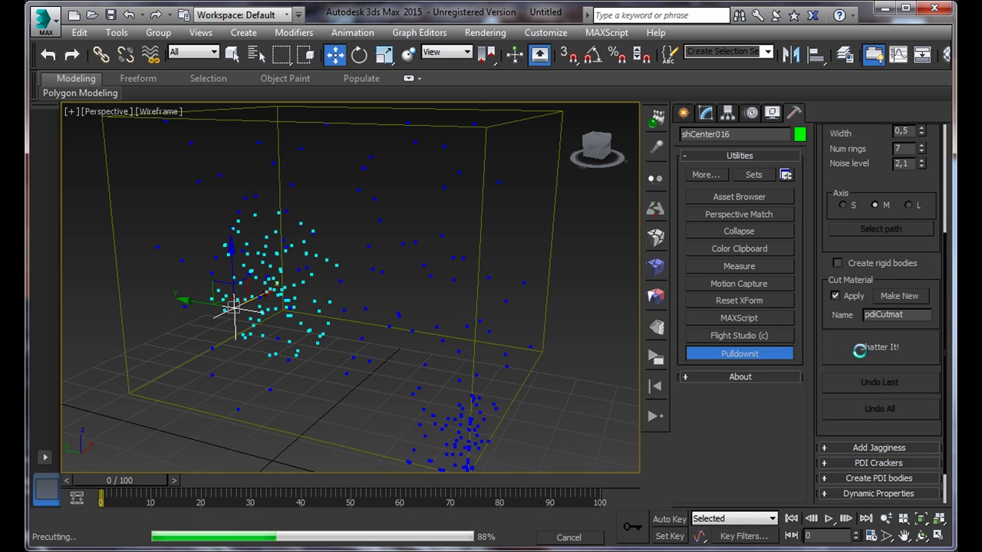
middle_drag(410, 290, 438, 286)
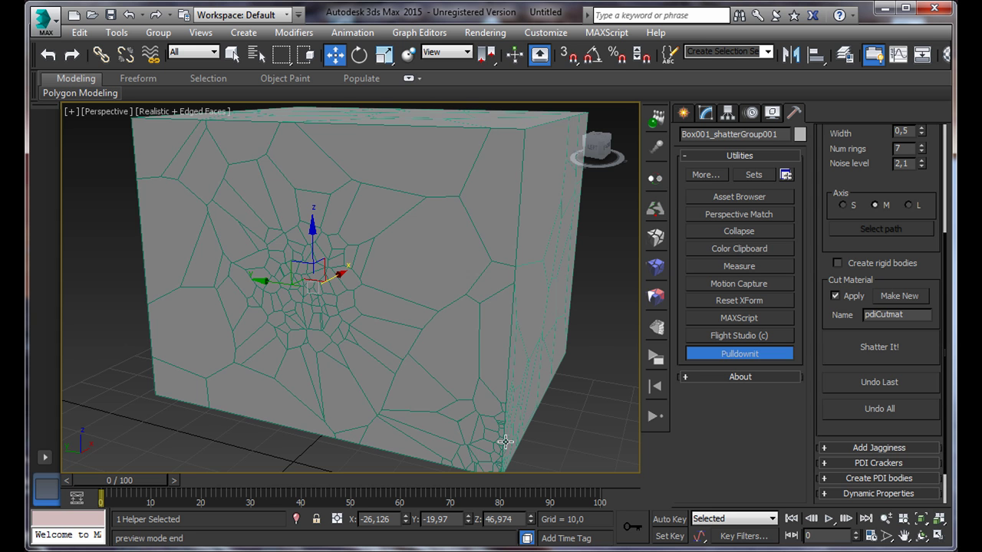
key(alt+z)
drag(473, 344, 371, 346)
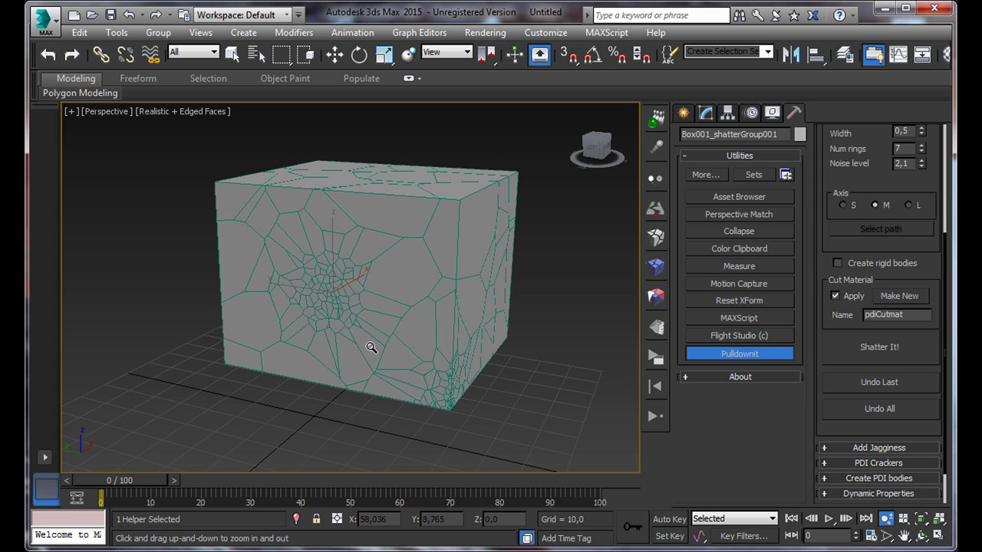
Step: Create a fracture body from all the box's shards with the default settings, and briefly view its stresses
click(654, 268)
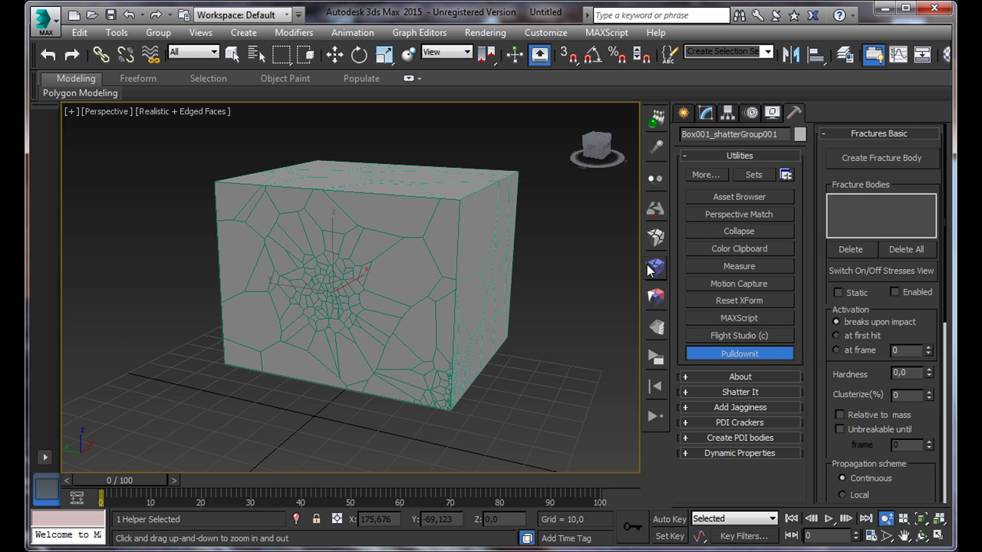
click(874, 158)
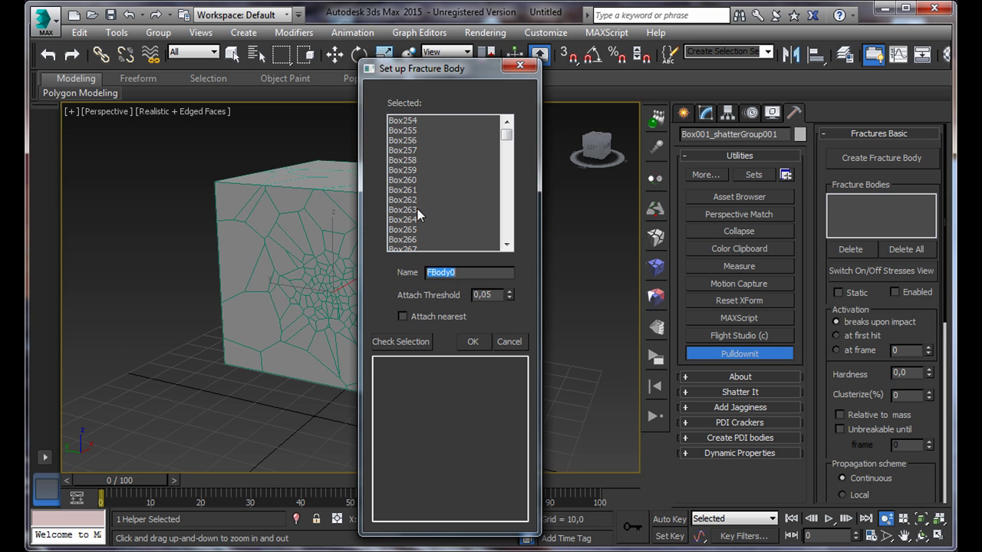
drag(506, 134, 508, 244)
click(472, 341)
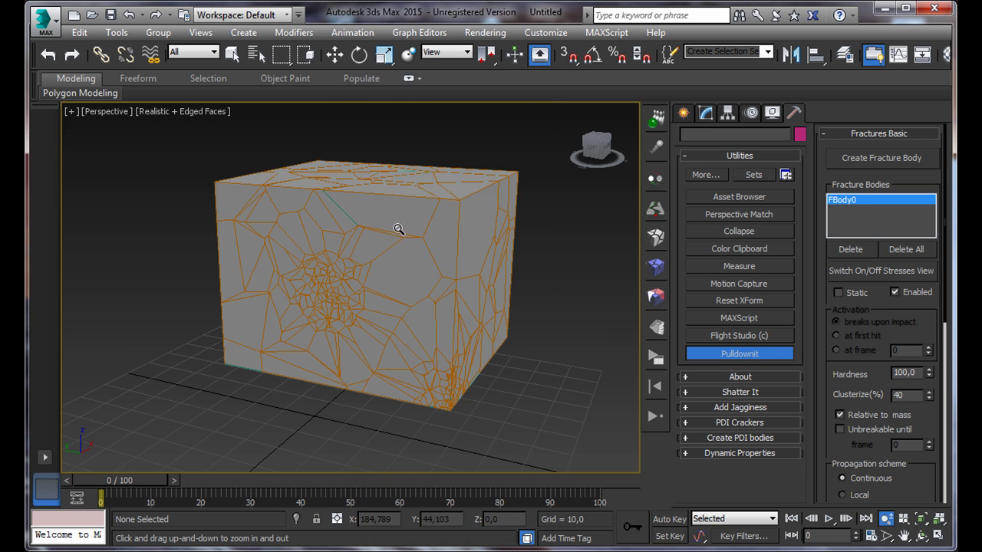
click(857, 271)
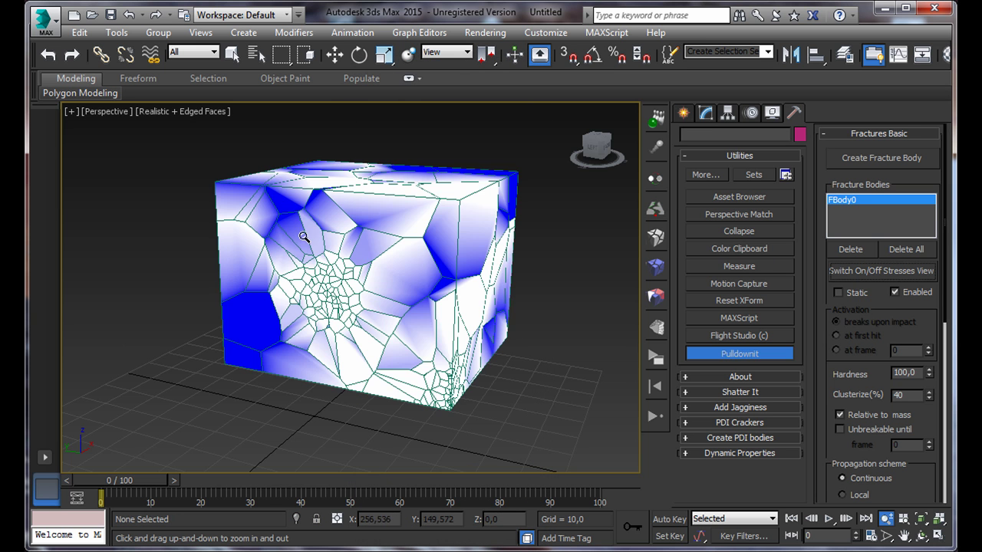
click(847, 275)
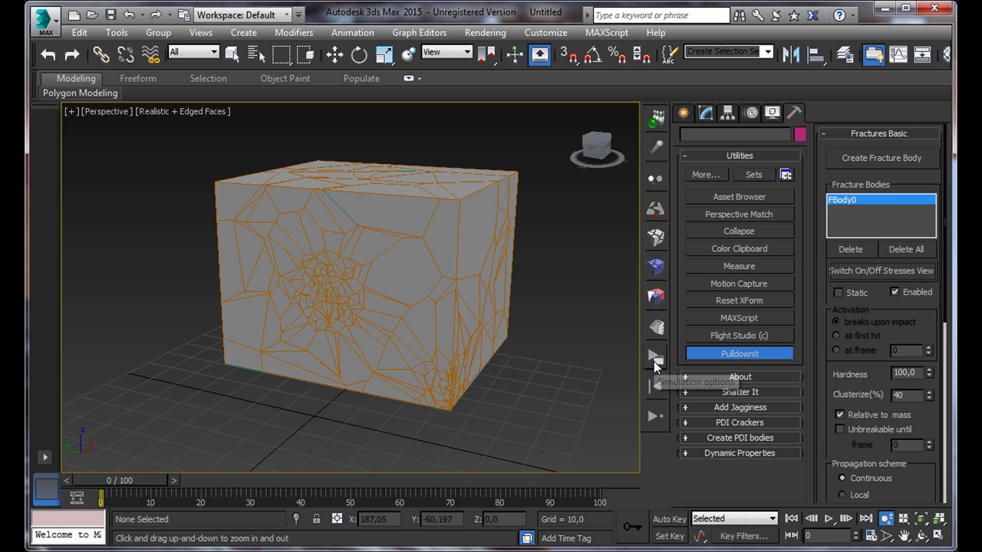
Step: Set the simulation to use the grid as ground and to bake keys
click(653, 361)
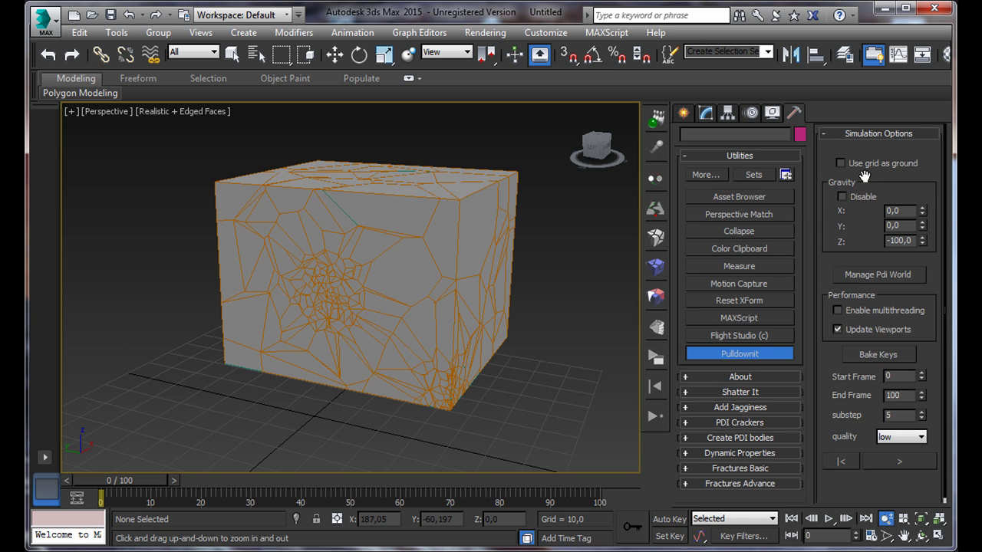
click(841, 163)
click(876, 354)
middle_drag(526, 265, 510, 250)
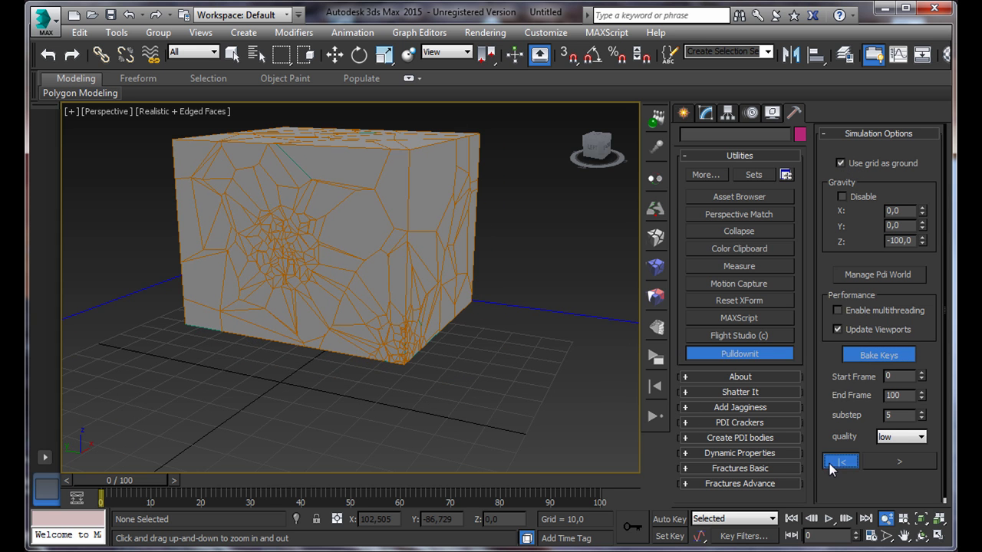
Step: Run the simulation to about frame 63 and review how the box breaks at earlier frames
click(882, 464)
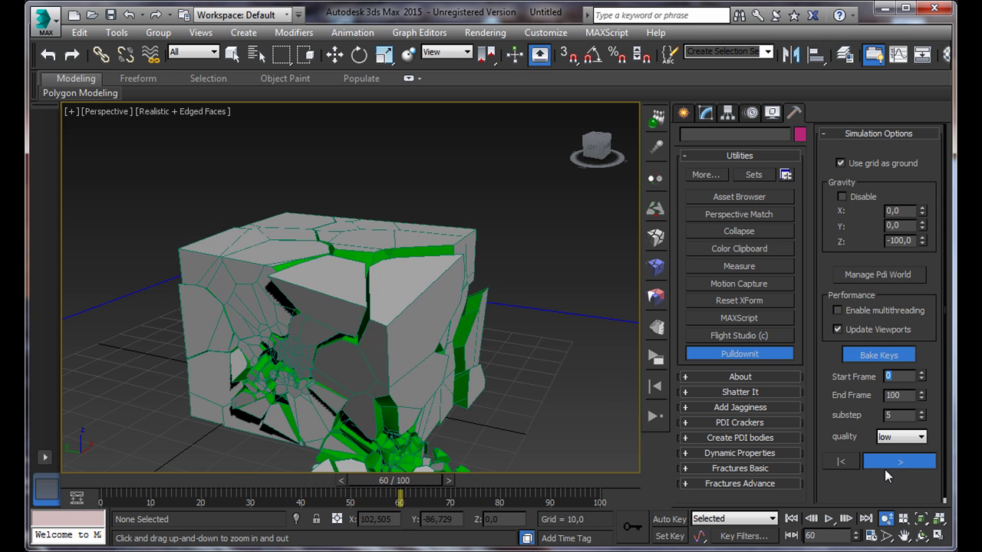
click(884, 467)
drag(347, 280, 349, 260)
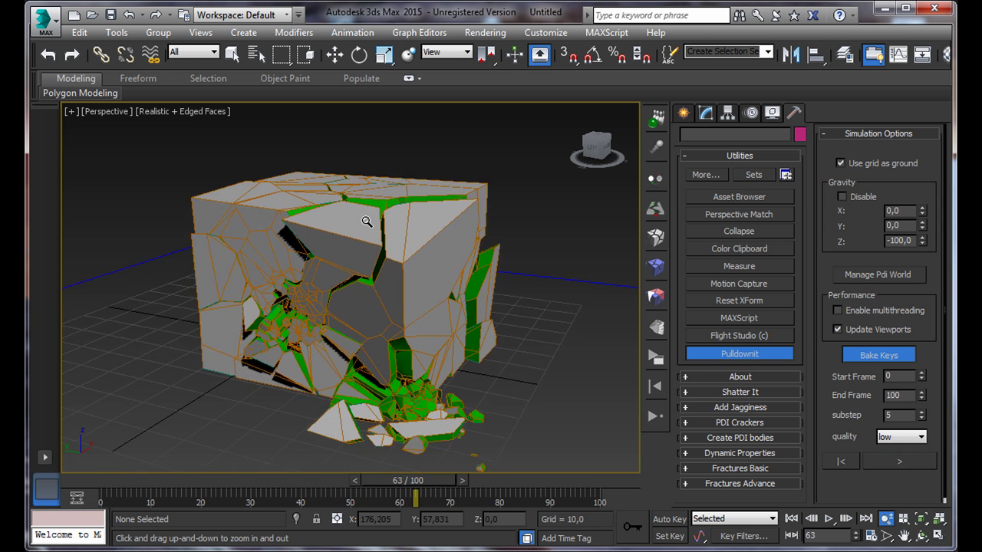
drag(394, 479, 330, 456)
key(alt+z)
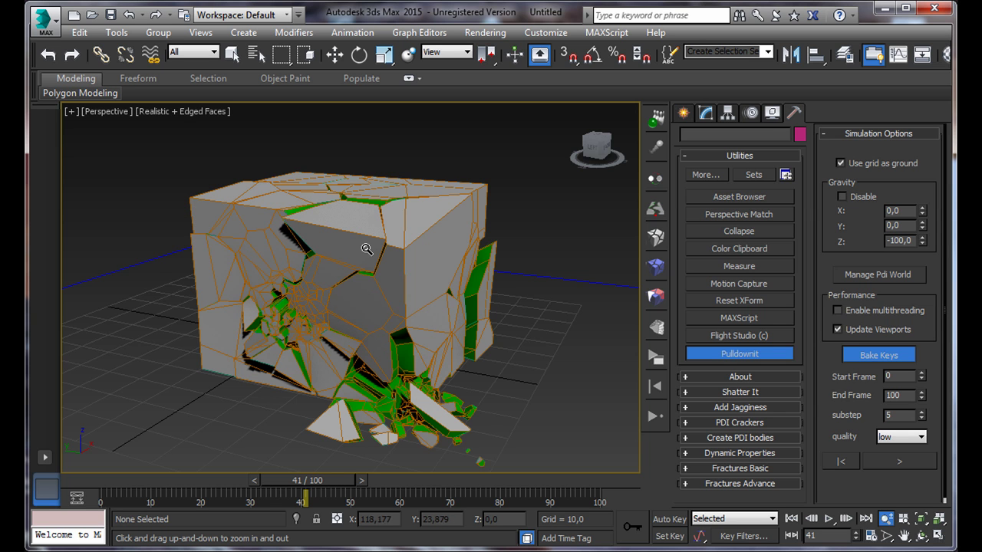
Step: Rewind the simulation to its start and delete the box's fracture body
click(842, 462)
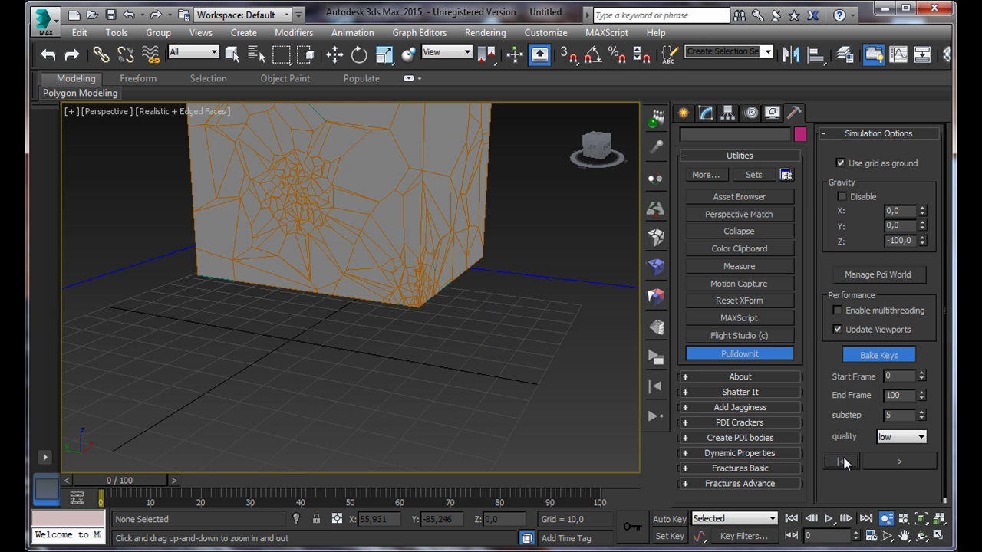
drag(532, 252, 528, 284)
click(648, 265)
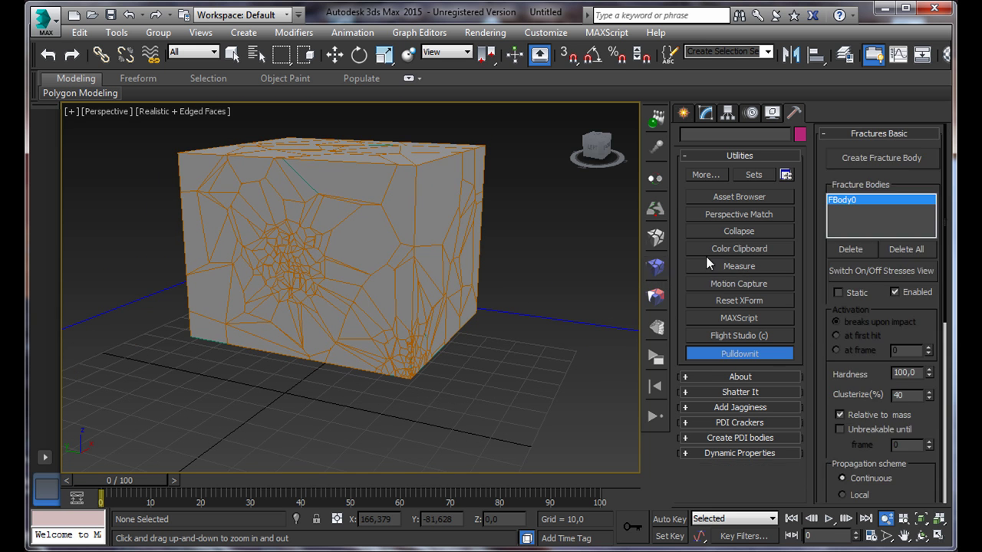
click(859, 249)
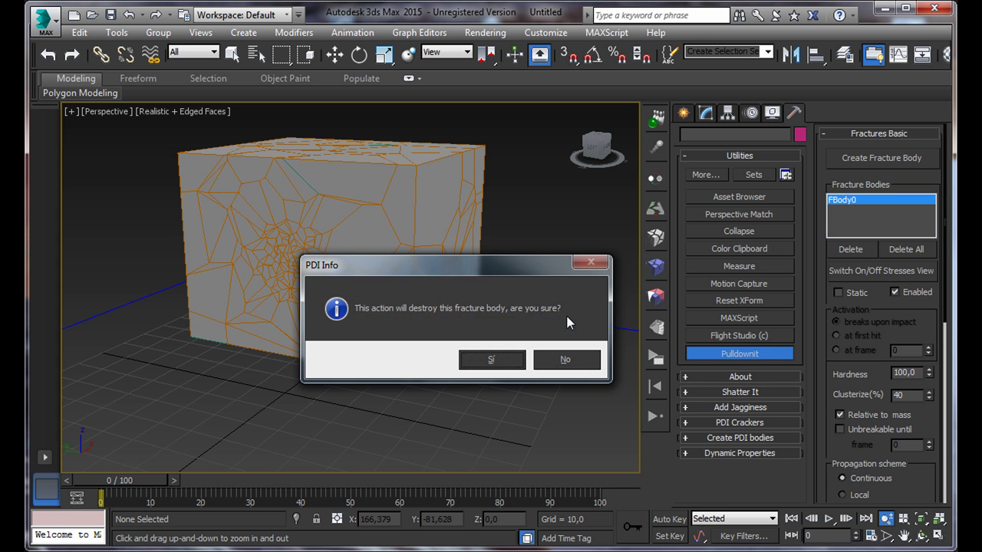
click(503, 361)
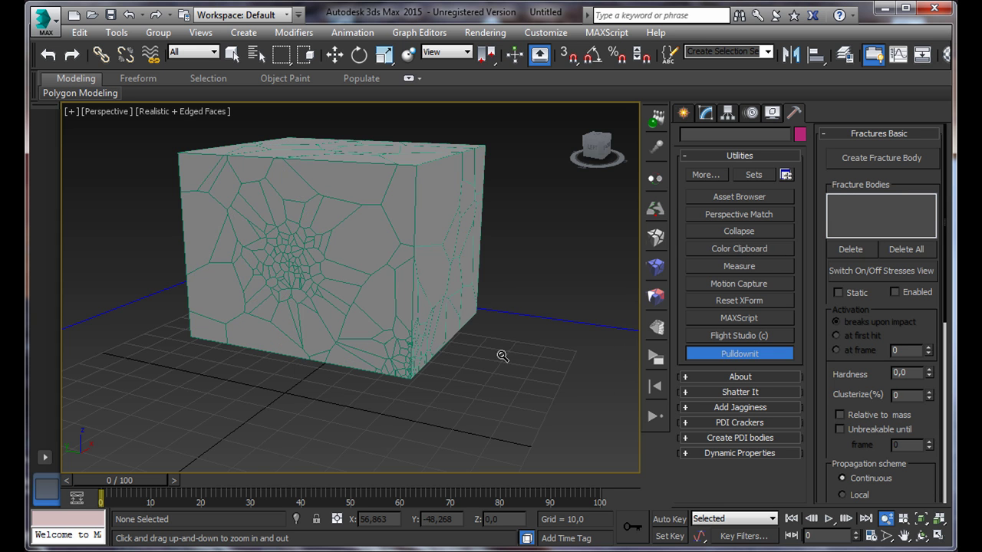
Step: Set Shatter It to the Local style, select a shard of the box, and preview the added shatter points
click(655, 239)
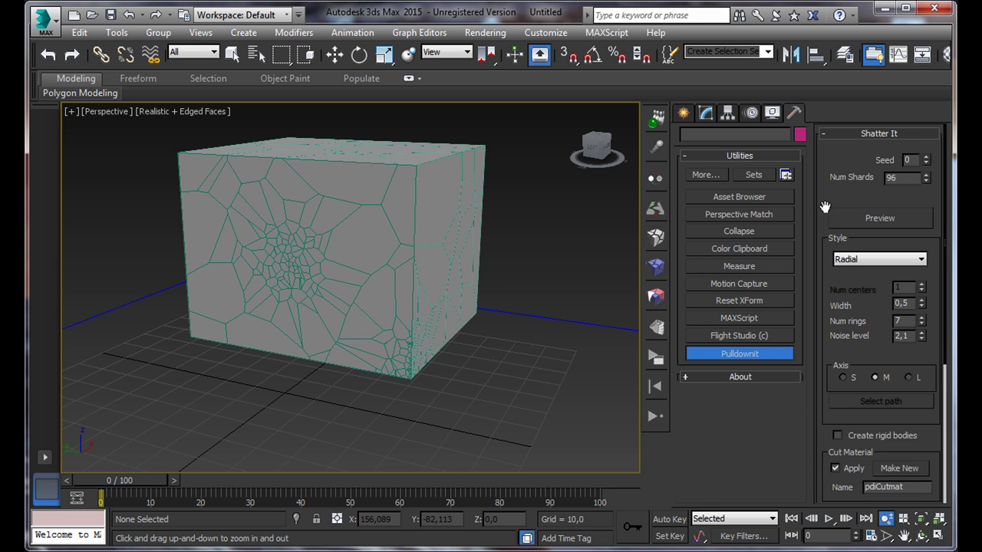
click(857, 262)
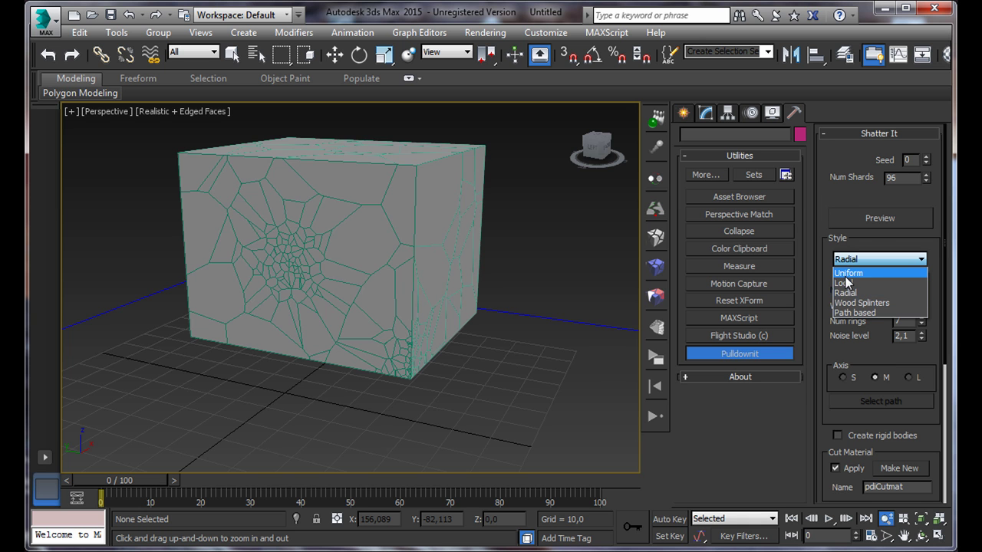
click(848, 276)
click(866, 221)
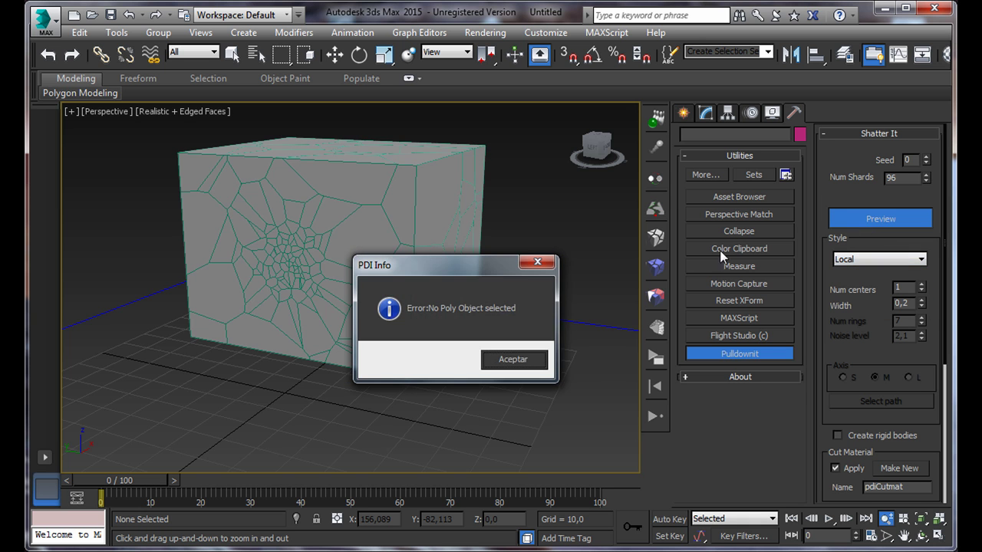
click(513, 360)
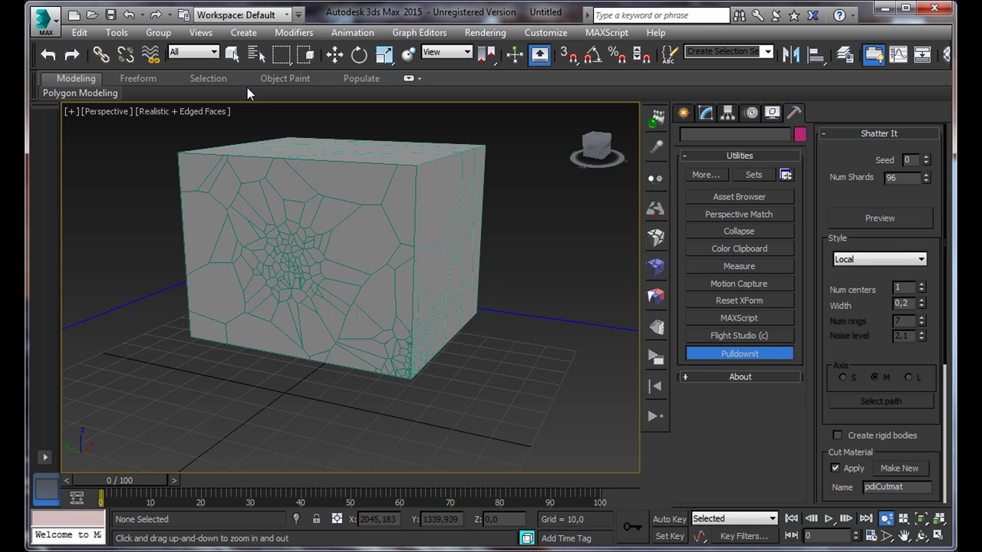
click(232, 56)
click(429, 276)
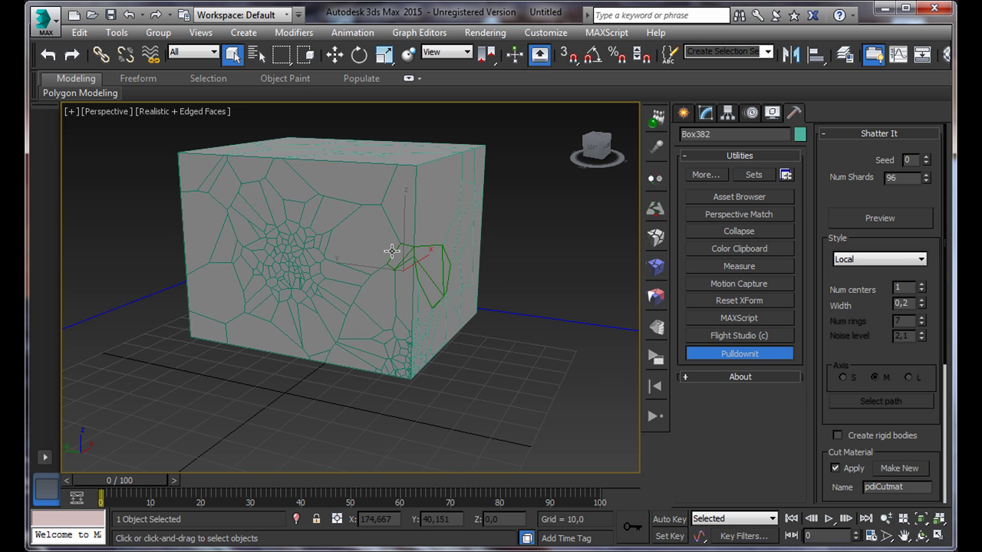
click(897, 218)
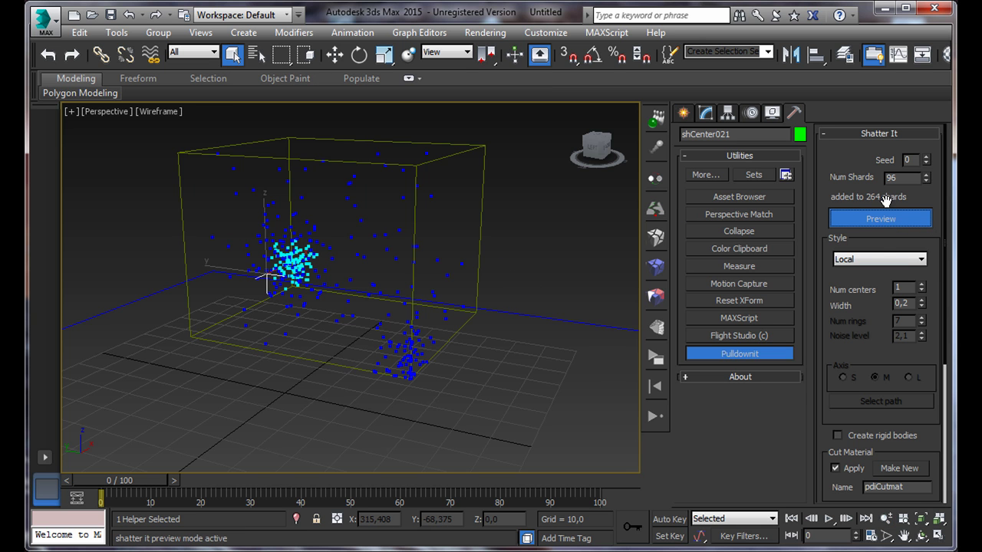
Step: Move the shatter center to the box's upper-left front corner, at about X -25,26, Y 8,21, Z 67,546
click(331, 61)
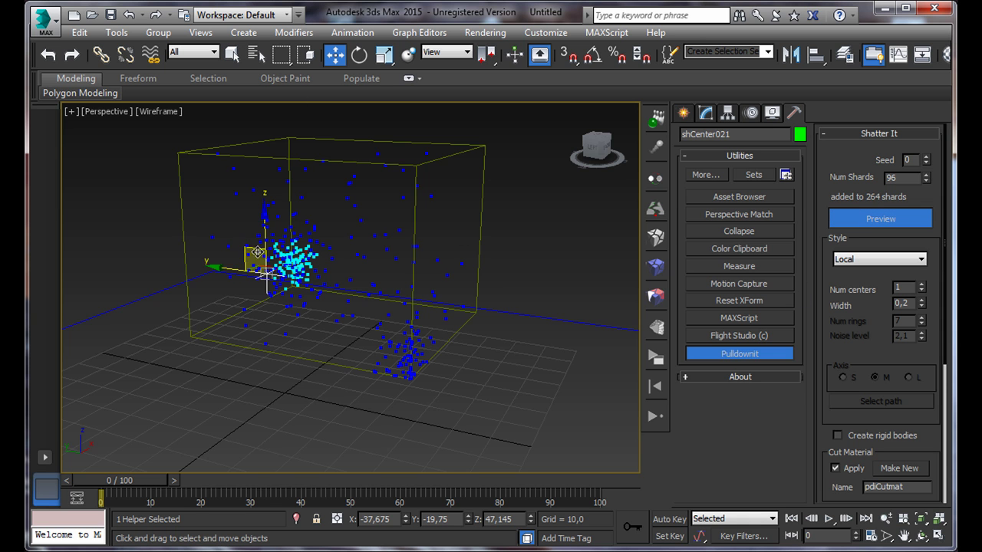
drag(264, 230, 132, 176)
key(ctrl+r)
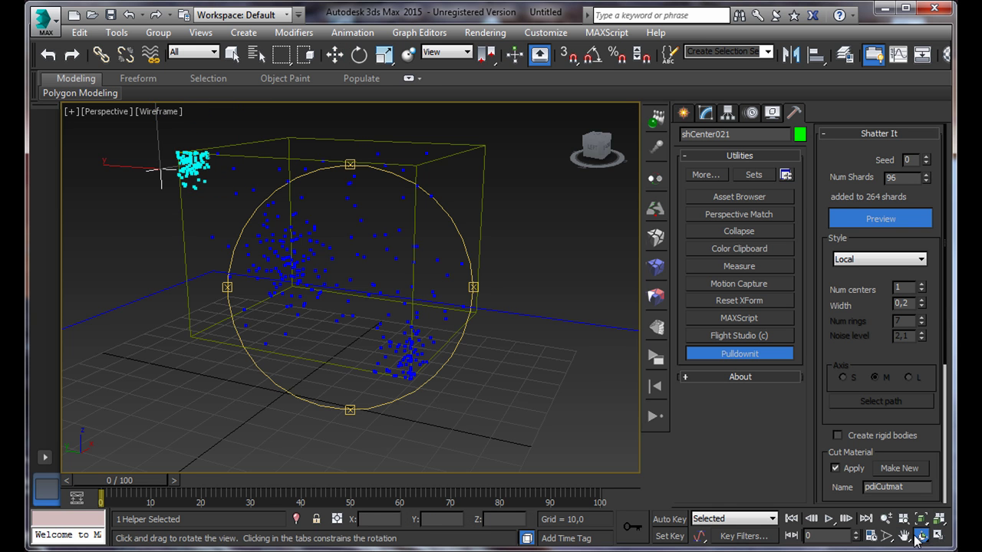
drag(306, 280, 332, 385)
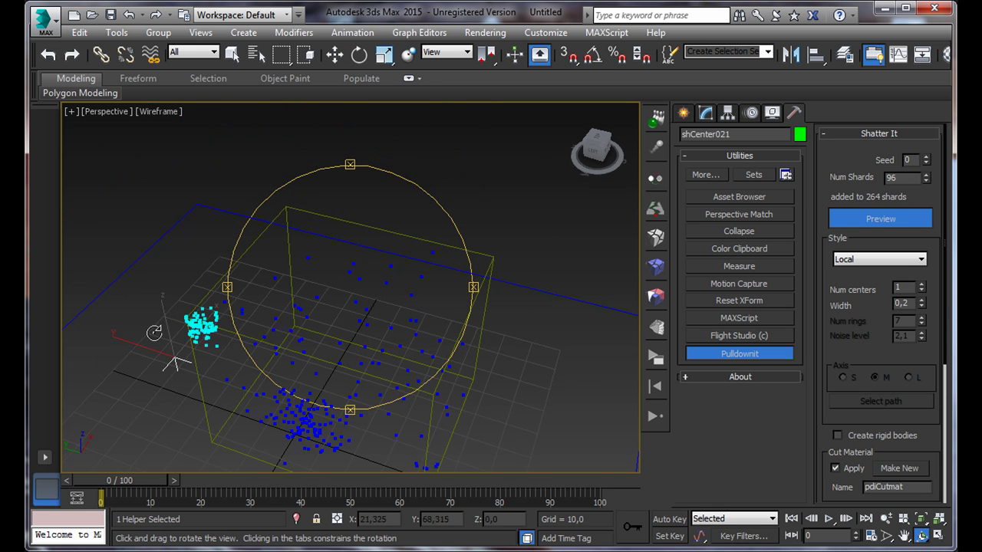
click(334, 55)
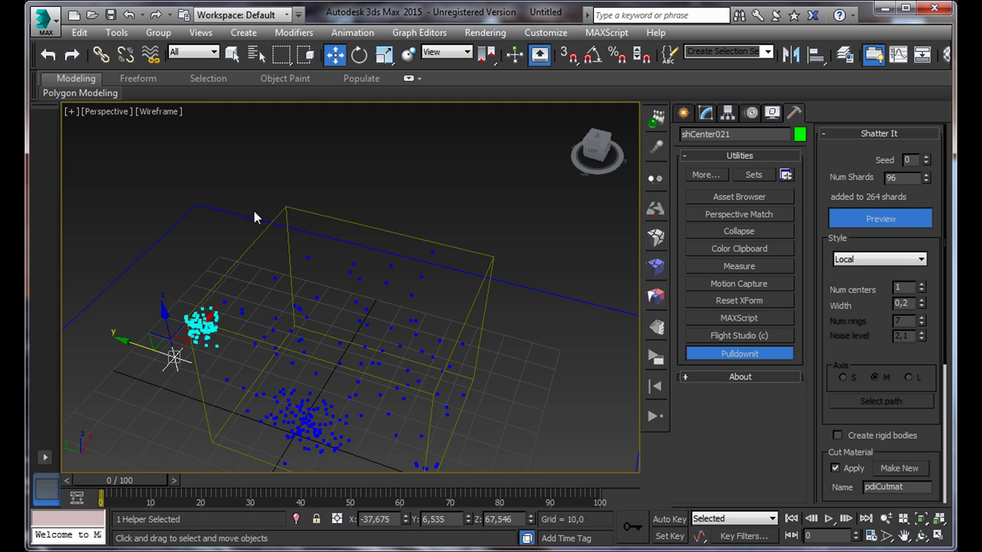
drag(175, 357, 155, 304)
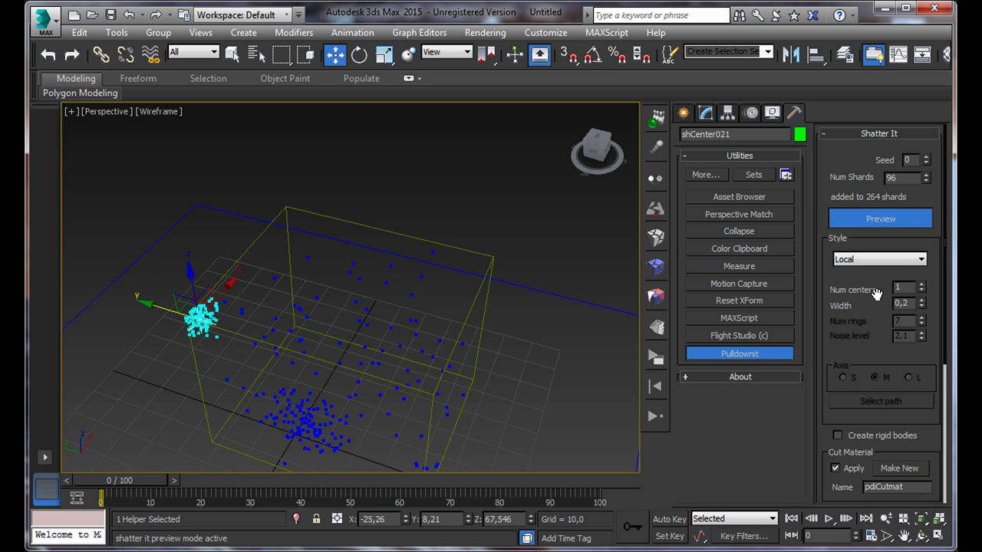
Step: Set the number of centers to 2 and move one along Y to the front face's other upper corner, at about Y -47,17
click(921, 285)
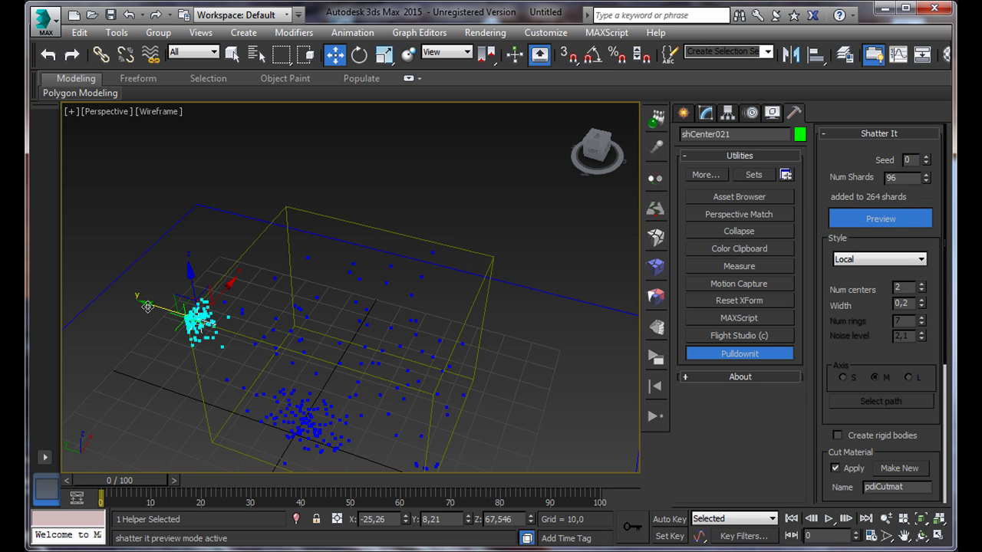
drag(150, 308, 398, 379)
middle_drag(361, 293, 367, 254)
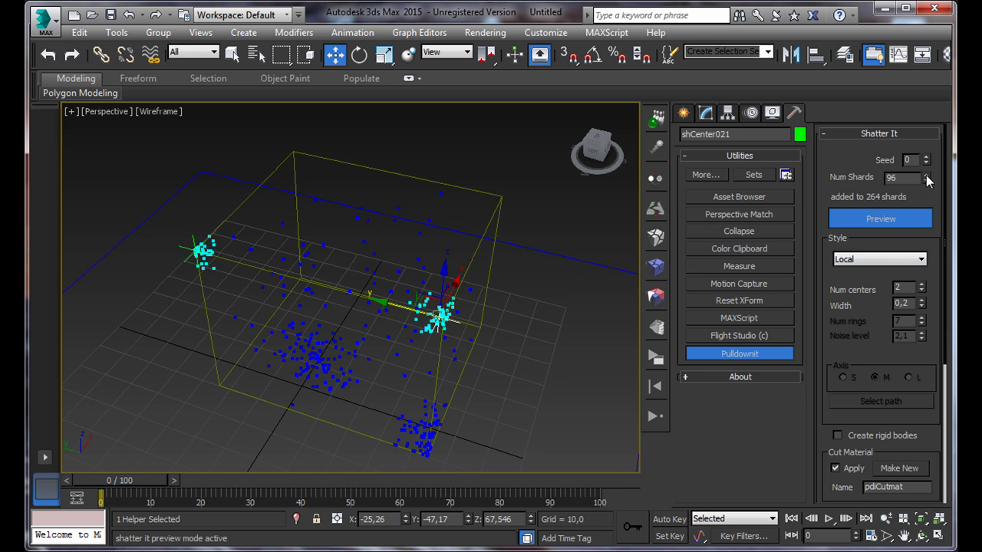
Step: Try 308 shards, set the local shatter's width to 0,21, and reduce the number of shards to 152
drag(926, 178, 926, 134)
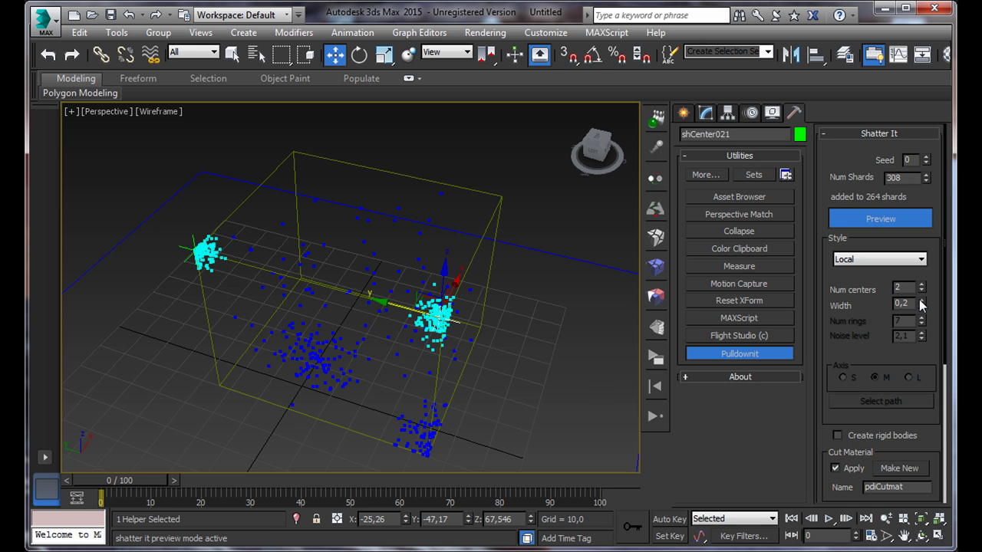
mouse_move(923, 304)
mouse_down()
mouse_move(922, 262)
mouse_move(912, 298)
mouse_up()
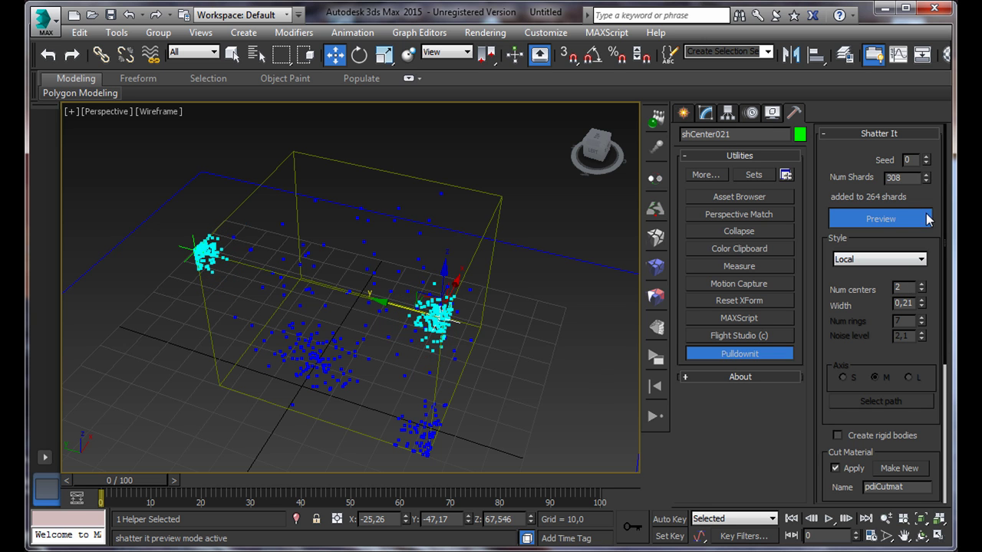
drag(927, 188, 927, 217)
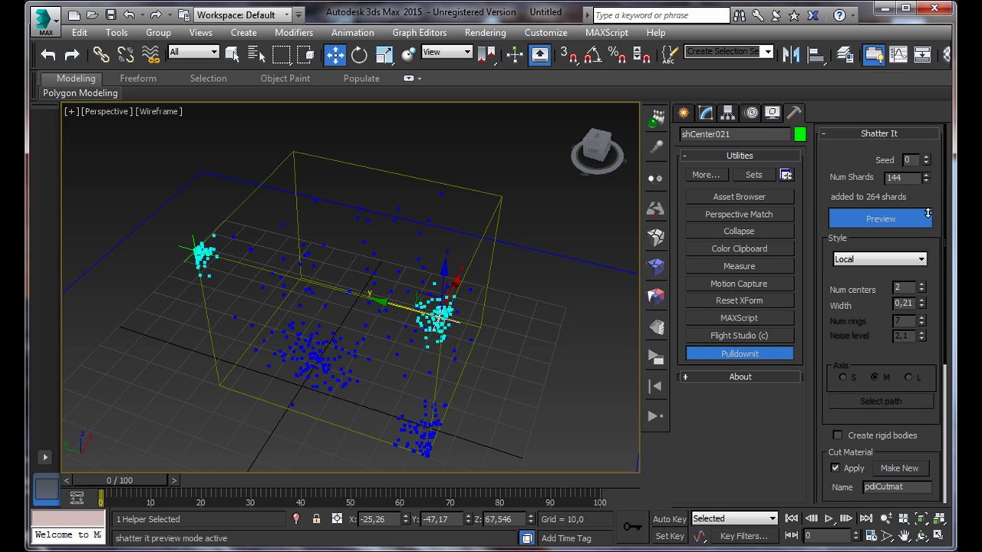
Step: Check the preview points from a lower angle and shatter the box with the Local style
click(919, 535)
drag(332, 357, 323, 284)
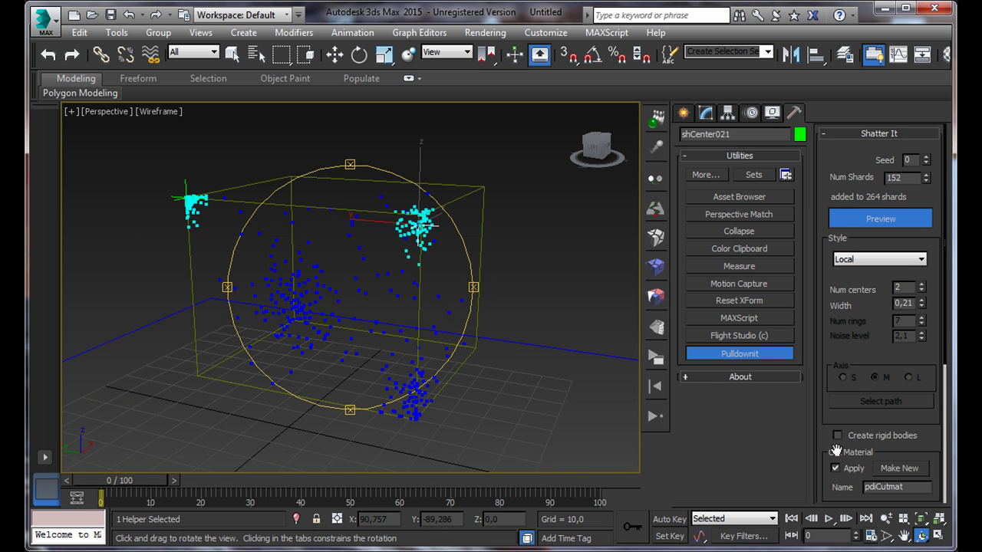
click(232, 53)
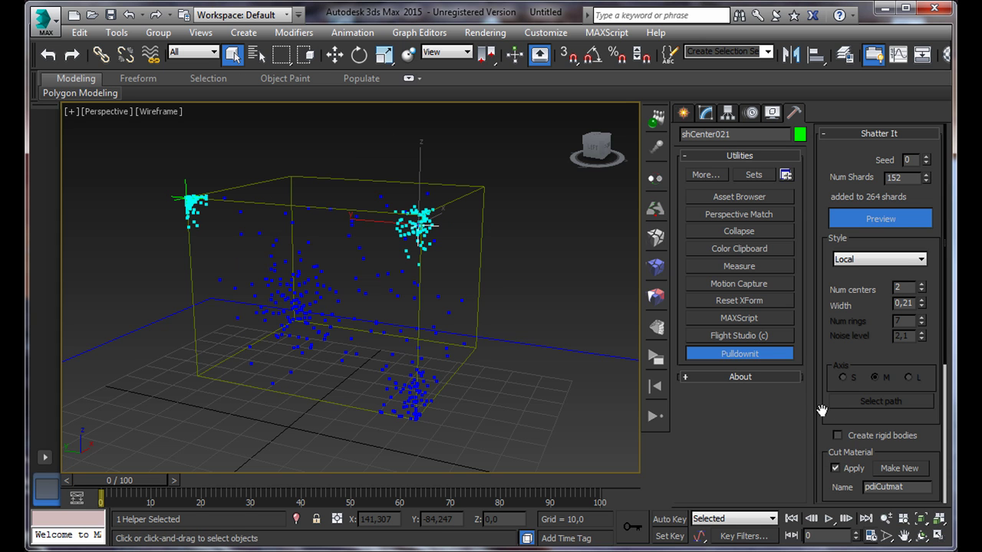
scroll(930, 429, down, 5)
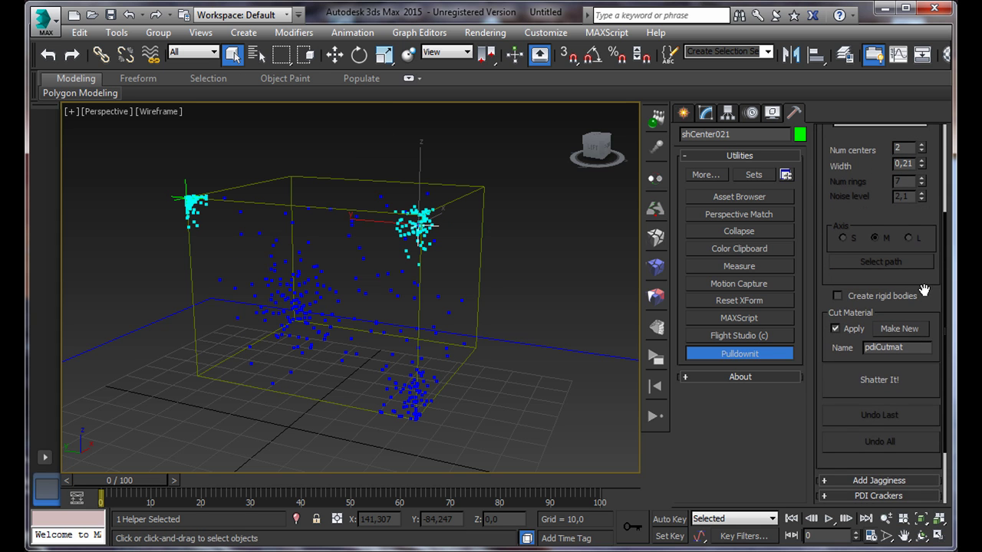
click(863, 382)
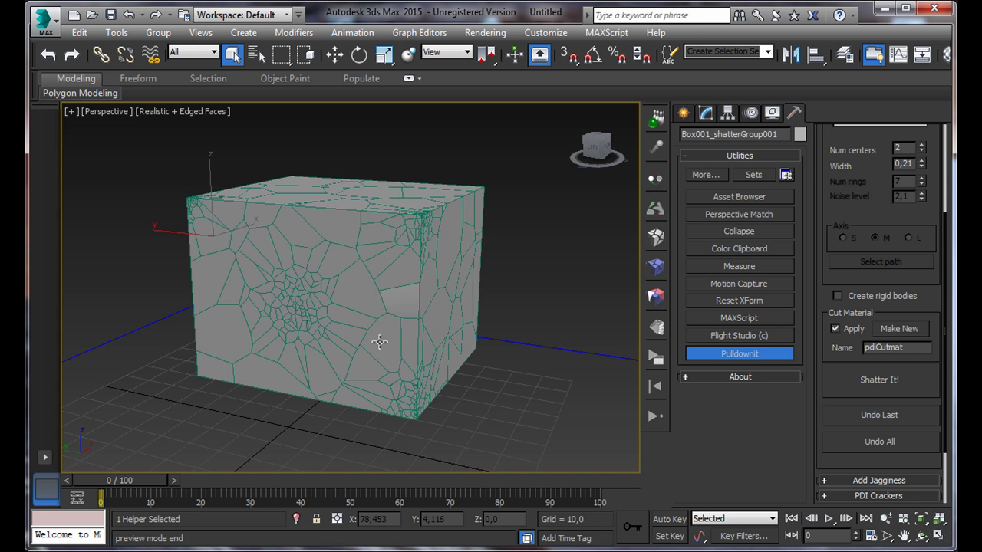
Step: Examine the shattered upper corners up close and from other angles, selecting a single shard on the front face
middle_drag(391, 313, 402, 340)
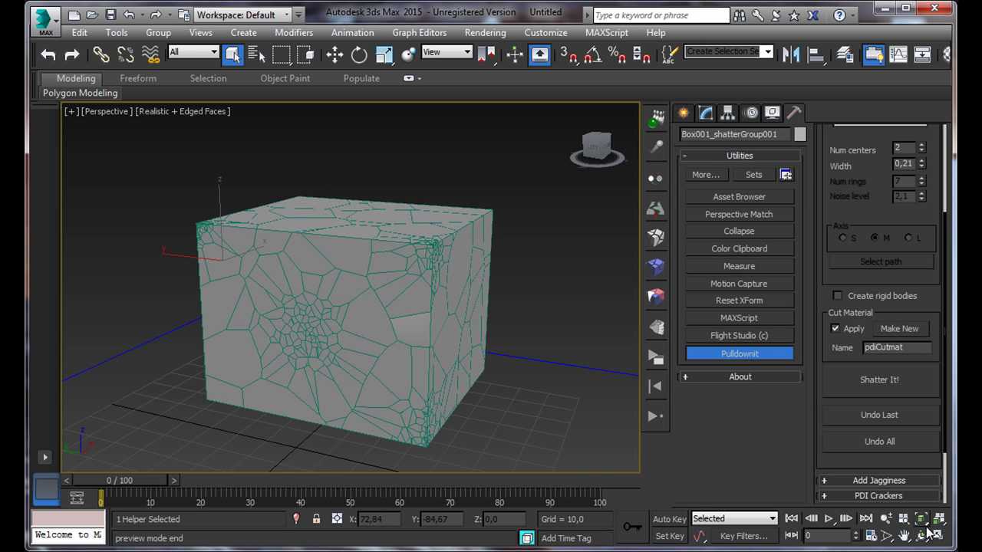
click(886, 518)
drag(488, 365, 571, 327)
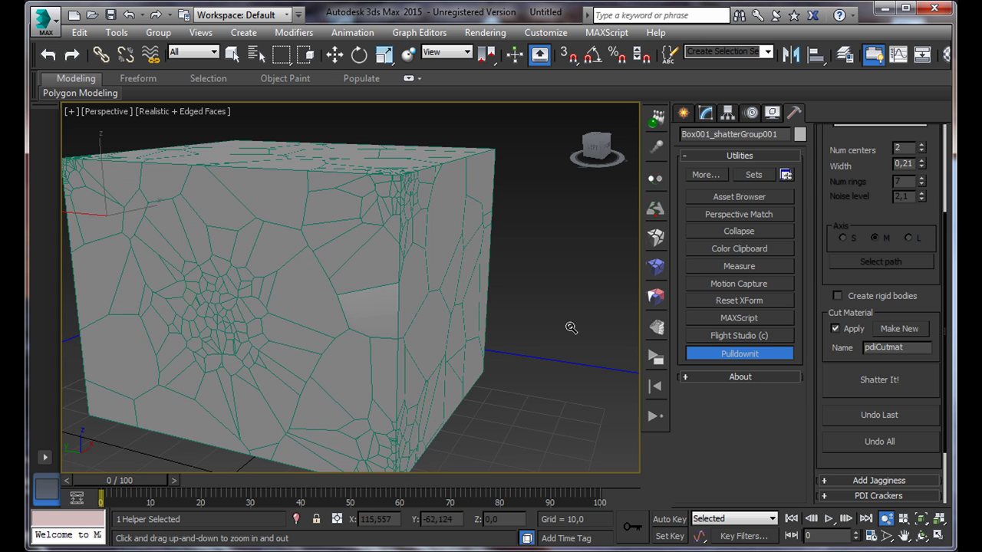
click(920, 535)
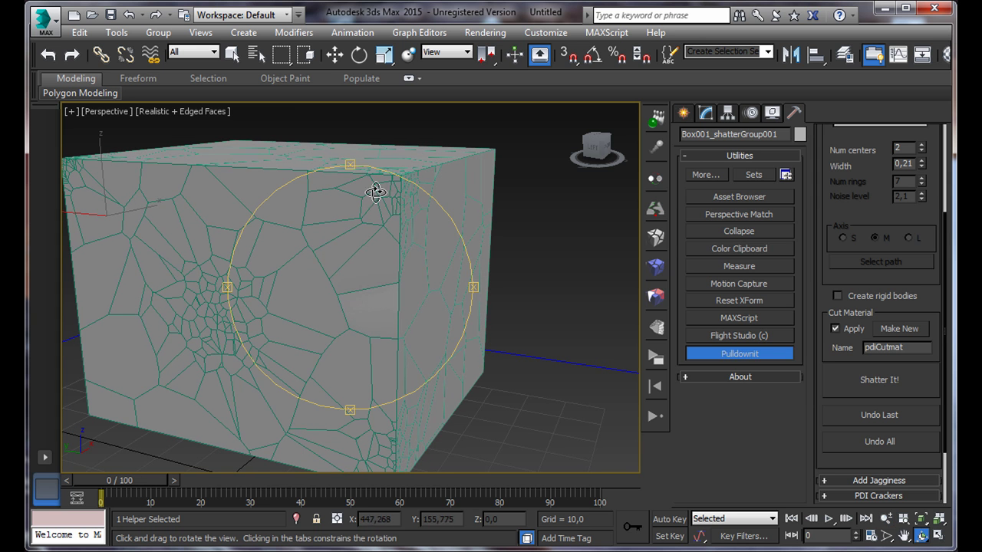
click(232, 53)
click(177, 215)
click(922, 539)
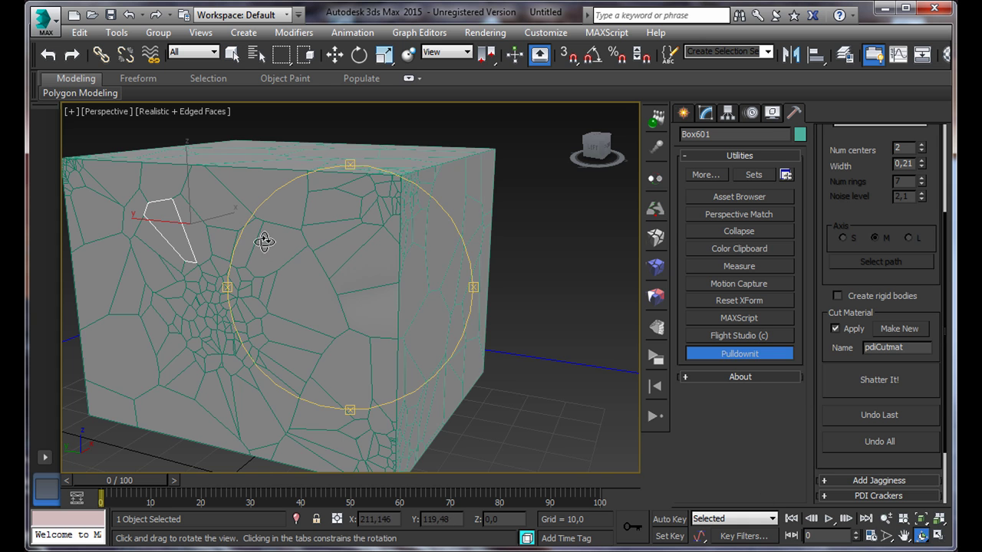
drag(252, 234, 303, 256)
drag(366, 267, 357, 270)
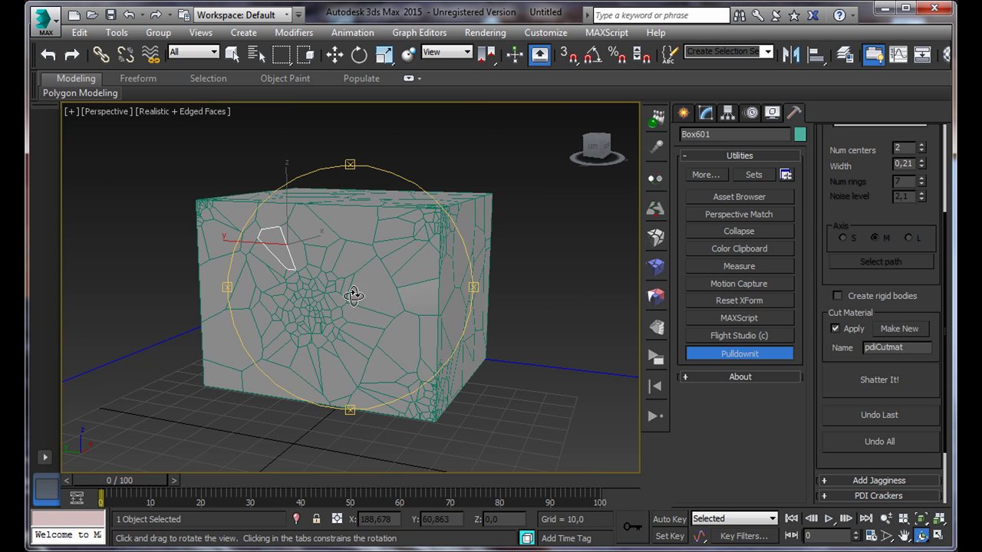
drag(388, 301, 389, 285)
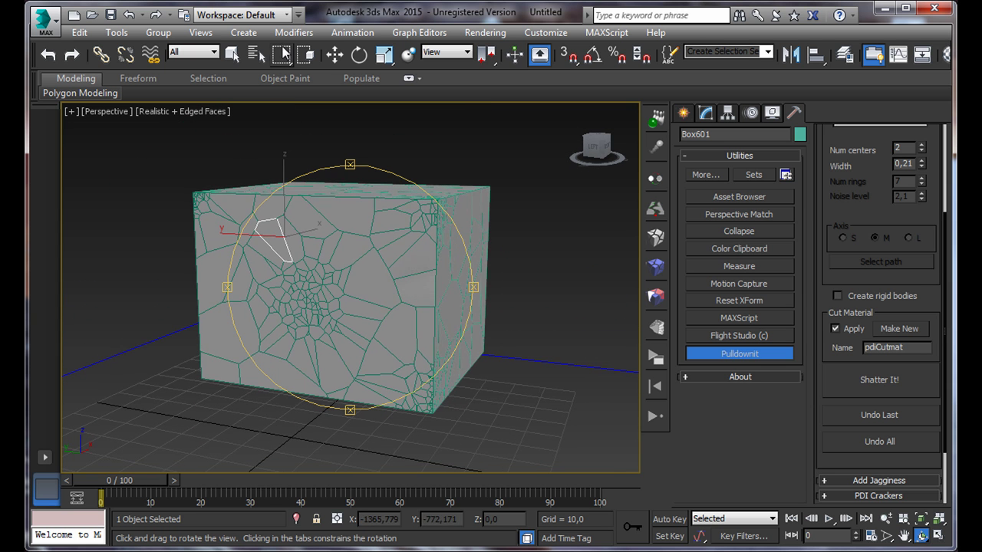
Step: Create a fracture body named FBody1 from the box's shards with the default settings, and briefly view its stresses
click(233, 54)
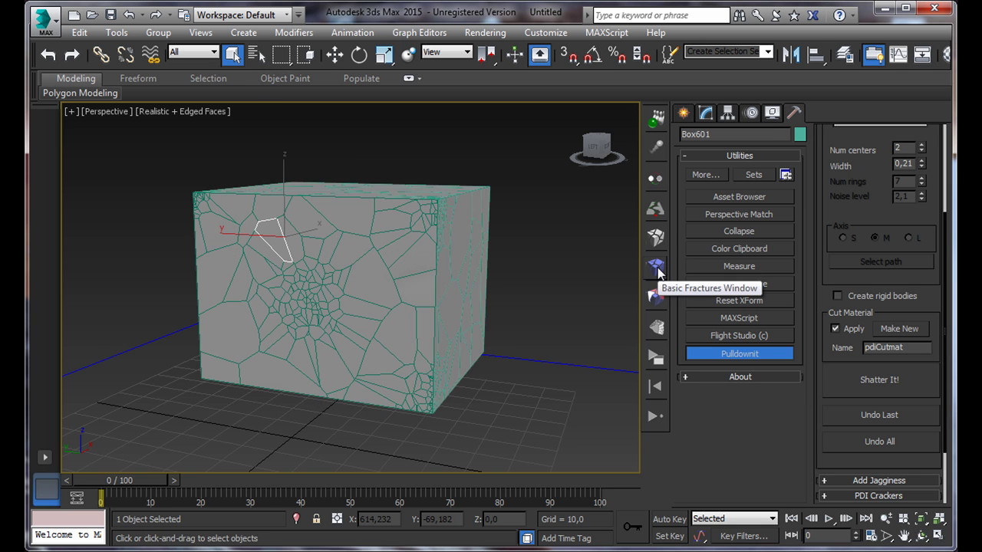
click(656, 267)
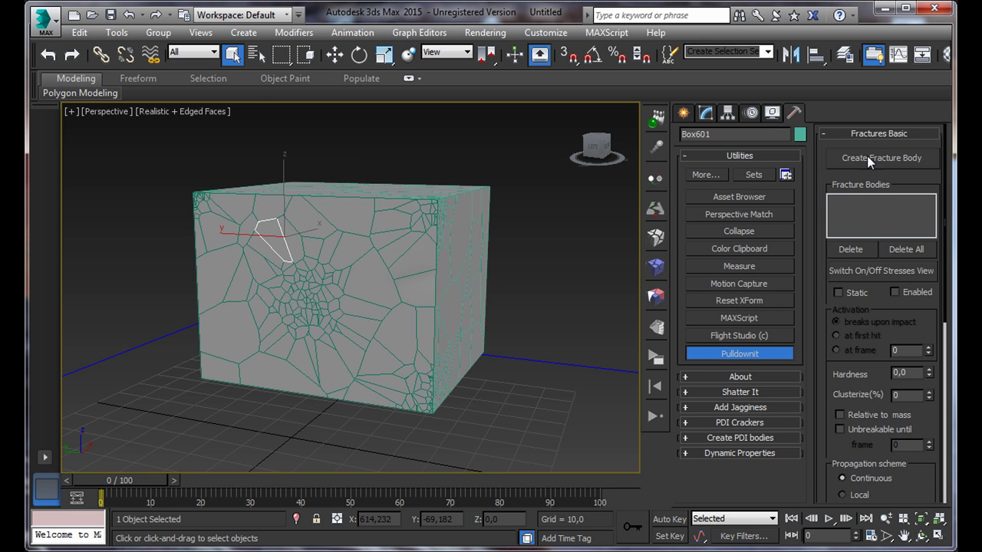
click(855, 176)
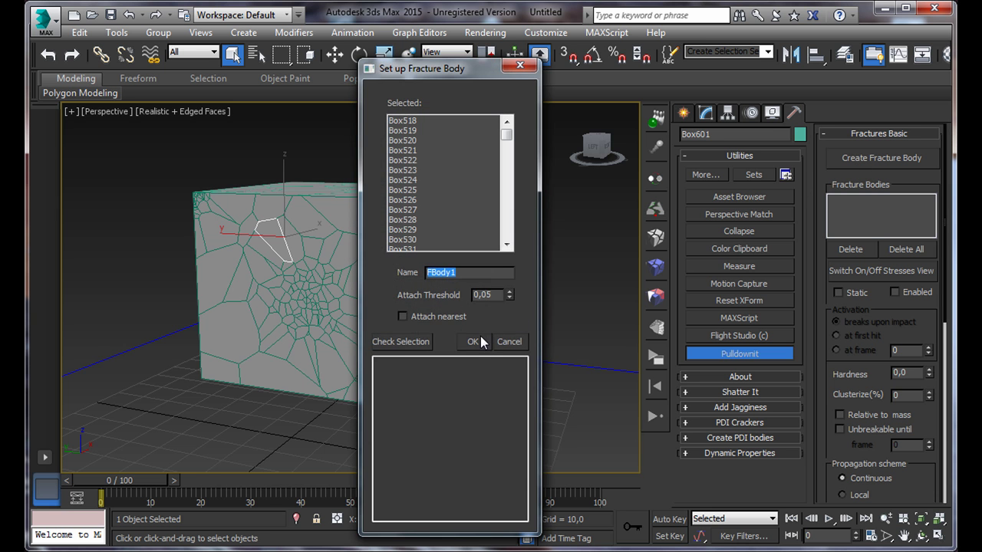
click(482, 342)
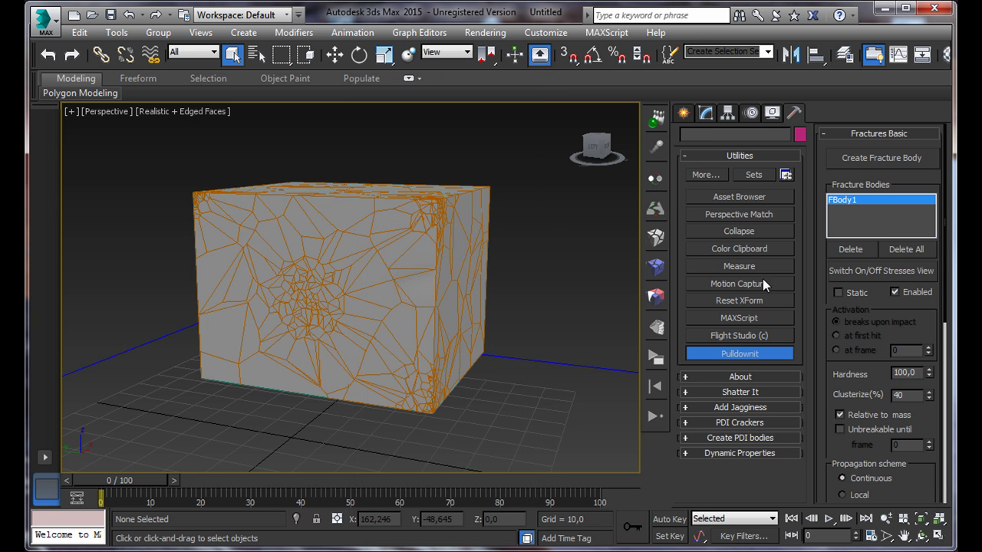
click(857, 274)
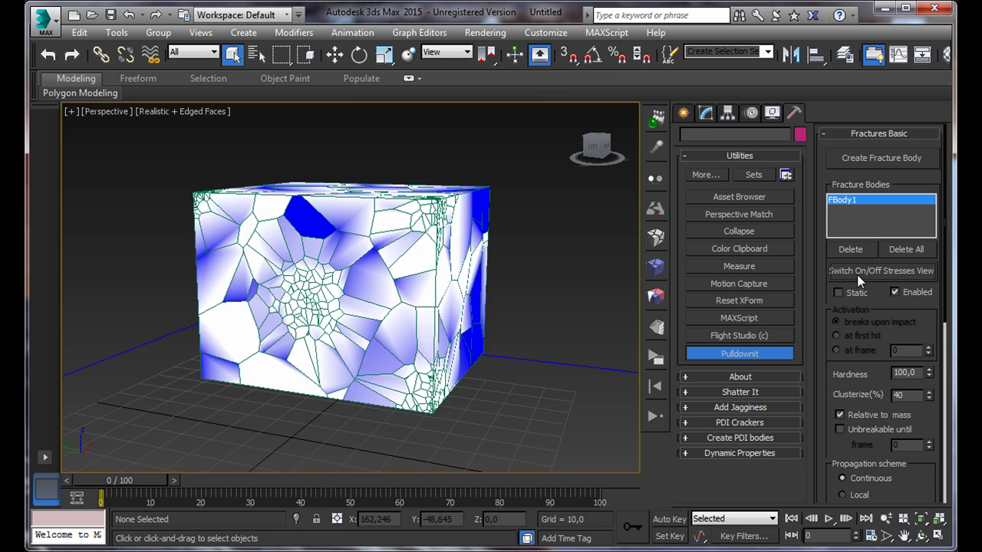
click(857, 274)
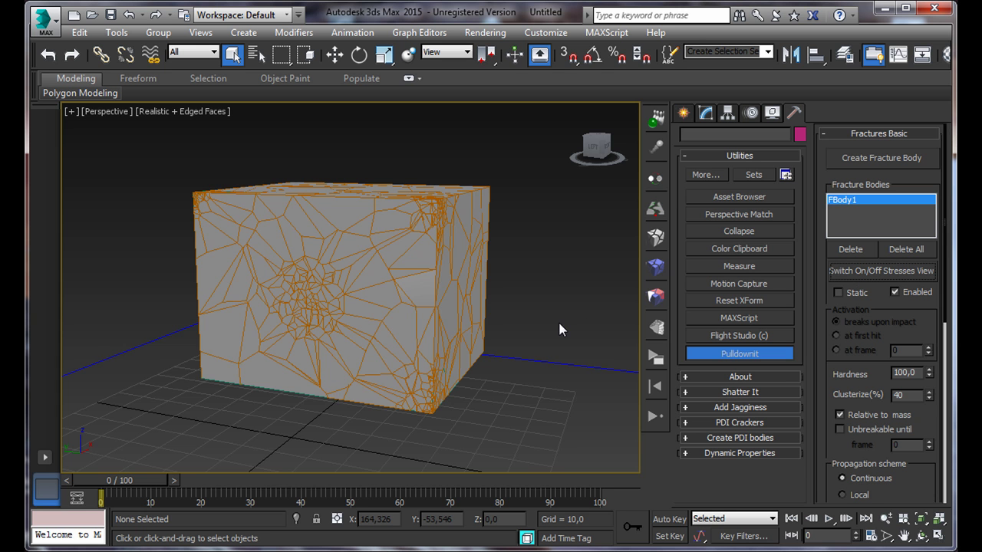
Step: Run the simulation through frame 100, rewind to the start, and play back the baked animation of the breaking box
scroll(557, 319, up, 2)
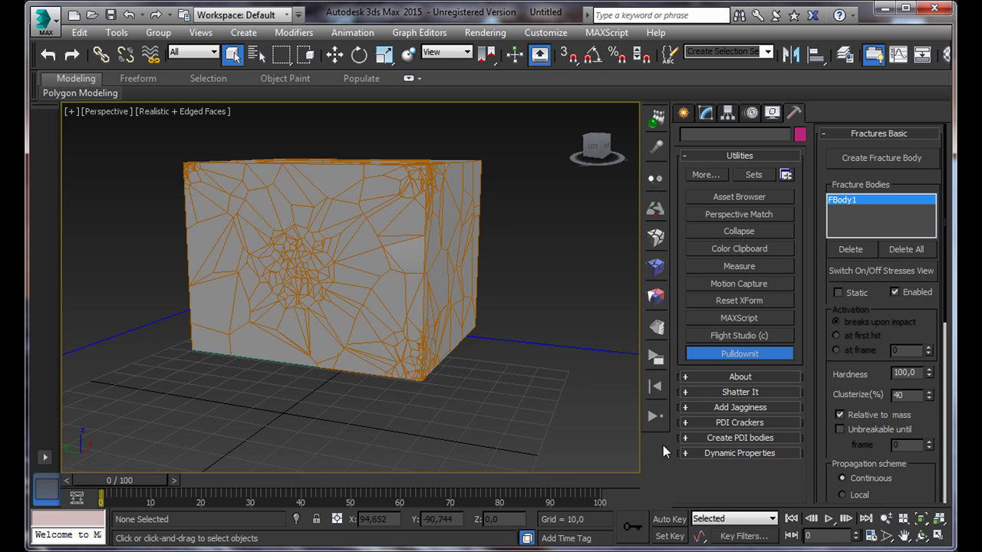
click(656, 421)
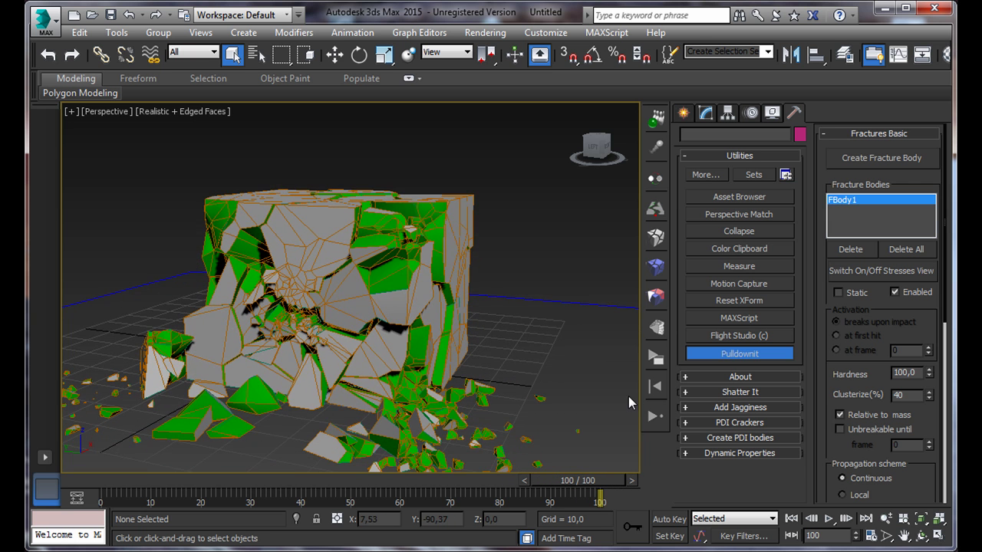
click(792, 518)
click(829, 519)
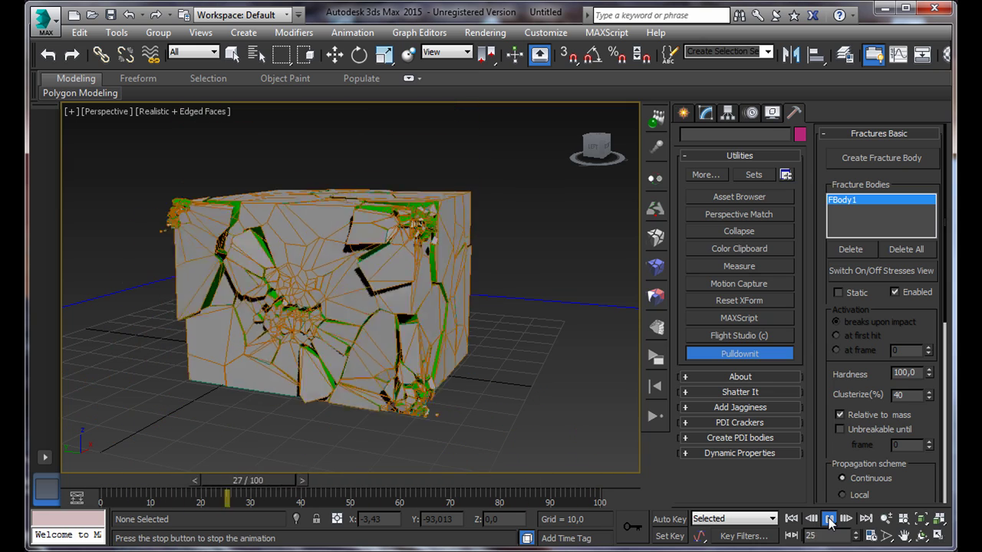
Step: Stop the playback, scrub back to frame 43, and reset the simulation to its initial state
click(829, 518)
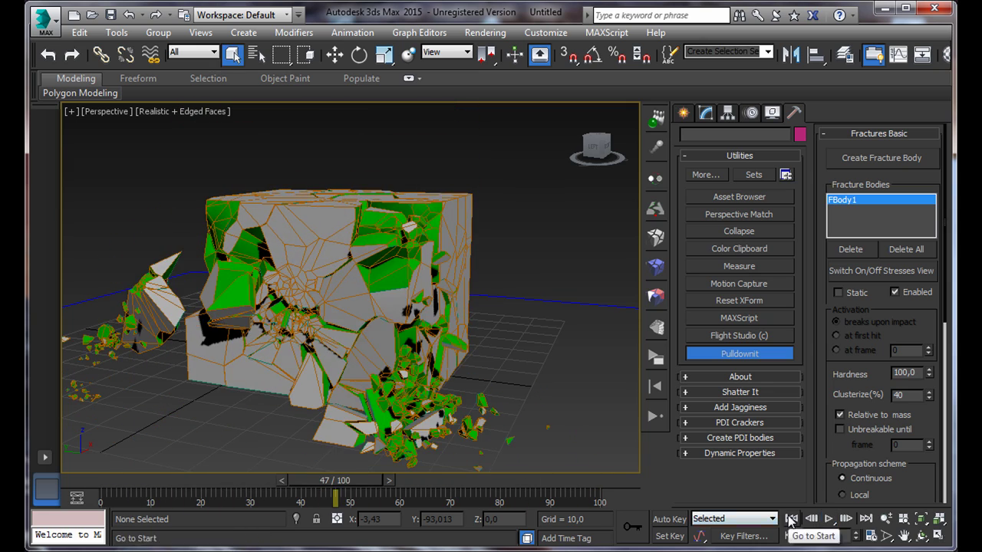
mouse_move(335, 476)
mouse_down()
mouse_move(167, 477)
mouse_move(316, 480)
mouse_up()
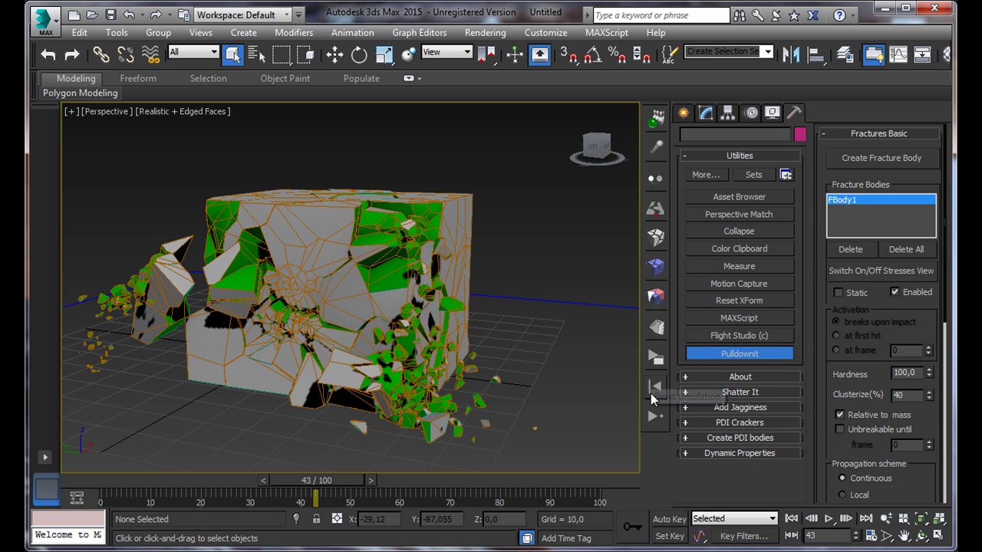
click(650, 394)
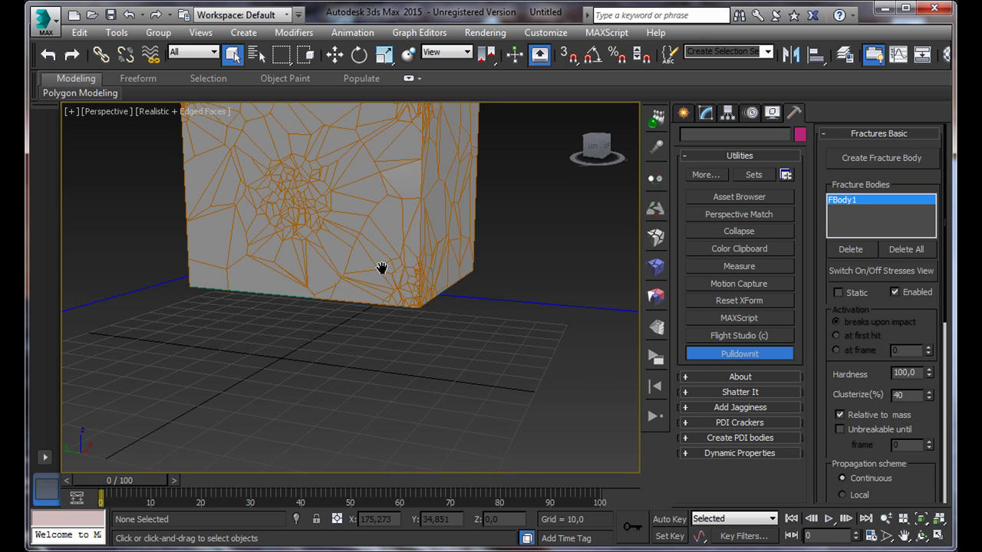
Step: Show the stresses of FBody1 and set its clusterize percentage to 0
middle_drag(379, 277, 395, 328)
click(859, 269)
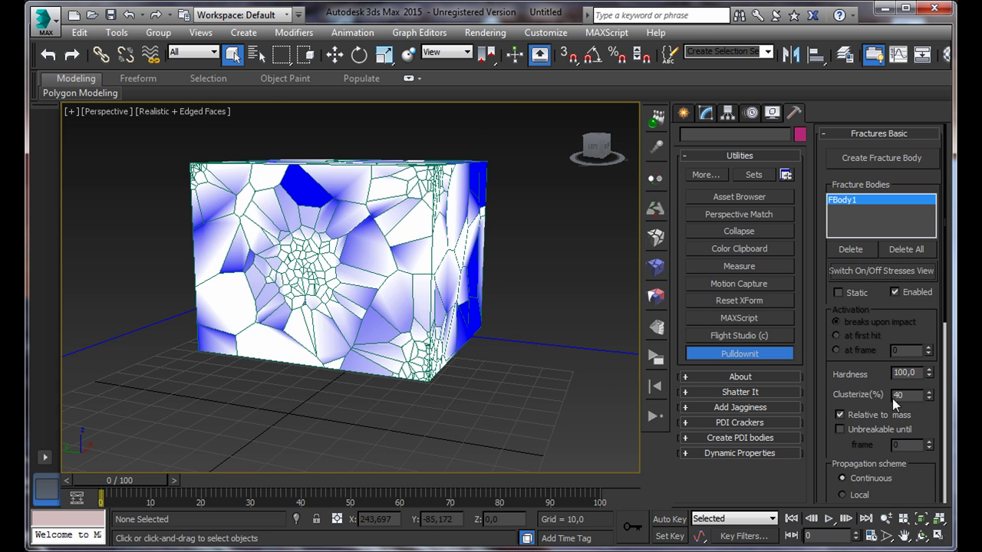
double_click(910, 393)
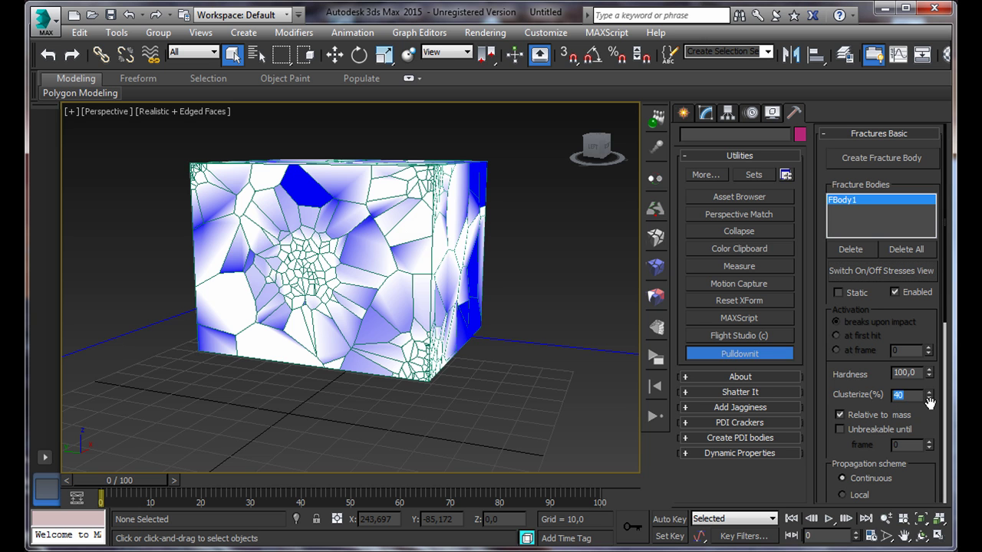
drag(929, 499, 936, 529)
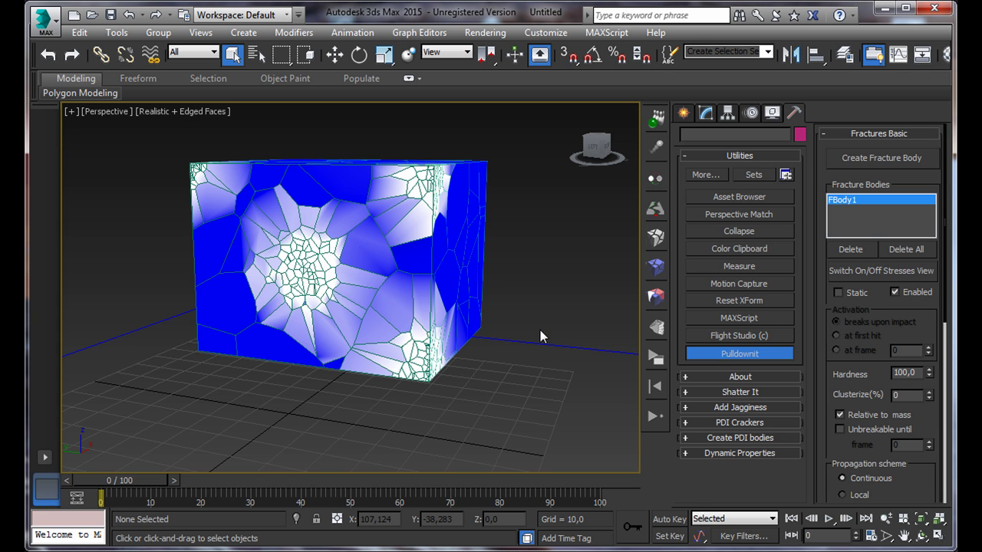
Step: Open the advanced fracture settings for FBody1, clear the fragment selection, and bring up the Clusters settings
click(656, 296)
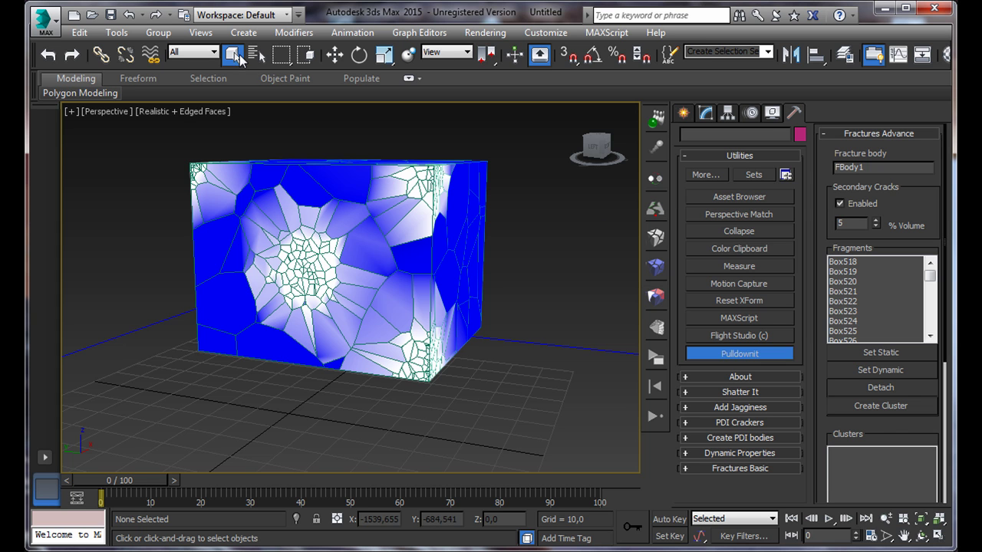
drag(528, 176, 580, 329)
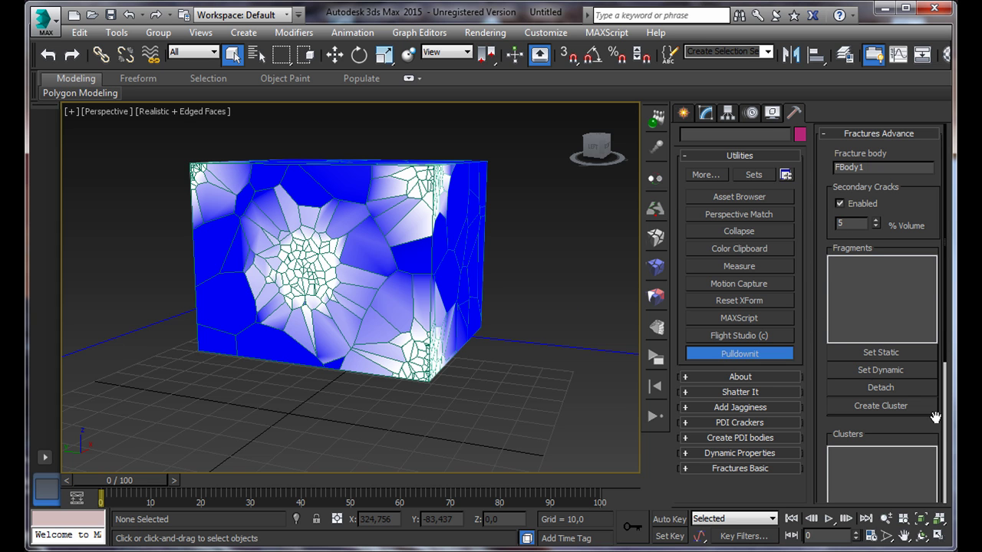
drag(934, 423, 927, 274)
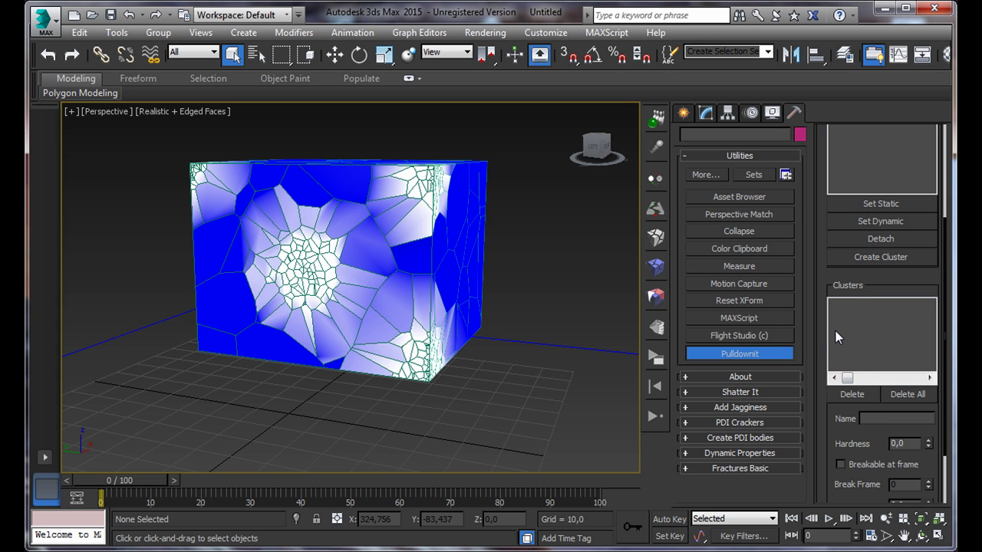
drag(867, 441, 867, 391)
scroll(868, 391, down, 1)
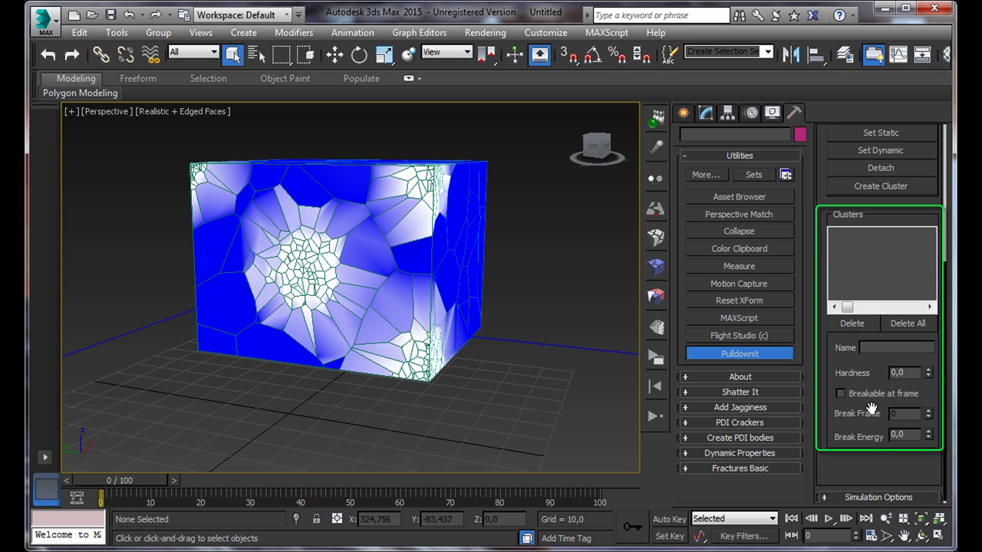
Step: Select the small shards of the dense area at the centre of the box's front face
click(919, 535)
drag(416, 343, 390, 320)
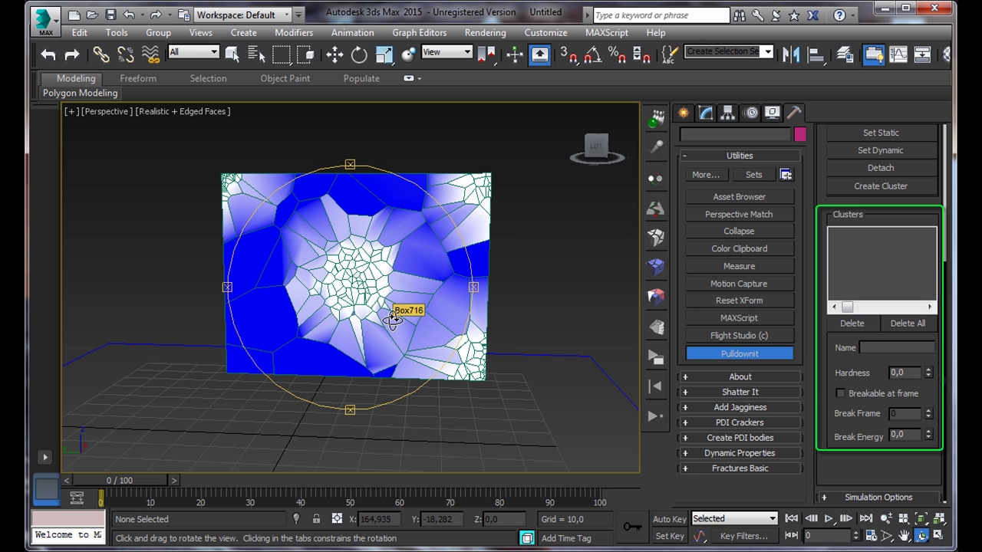
click(232, 56)
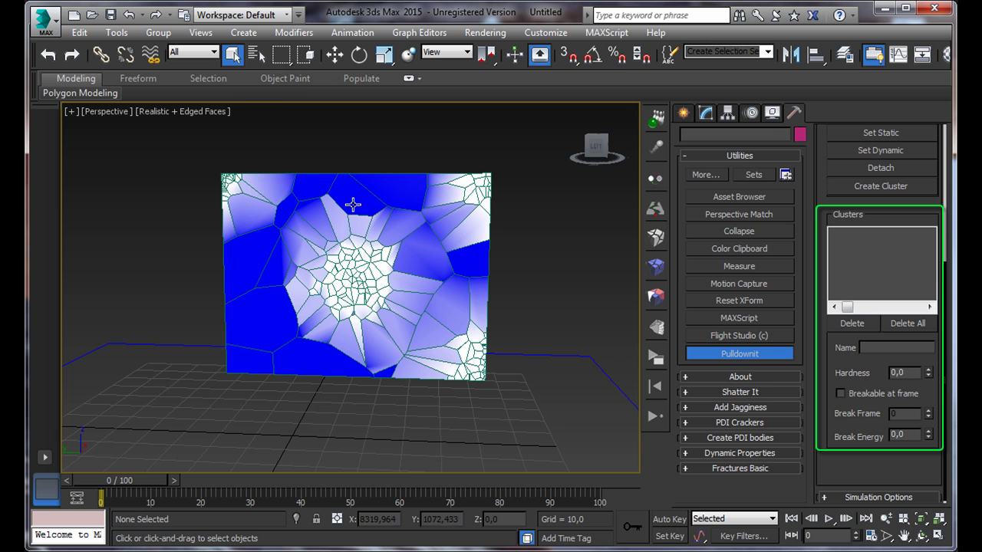
click(335, 265)
drag(385, 316, 381, 313)
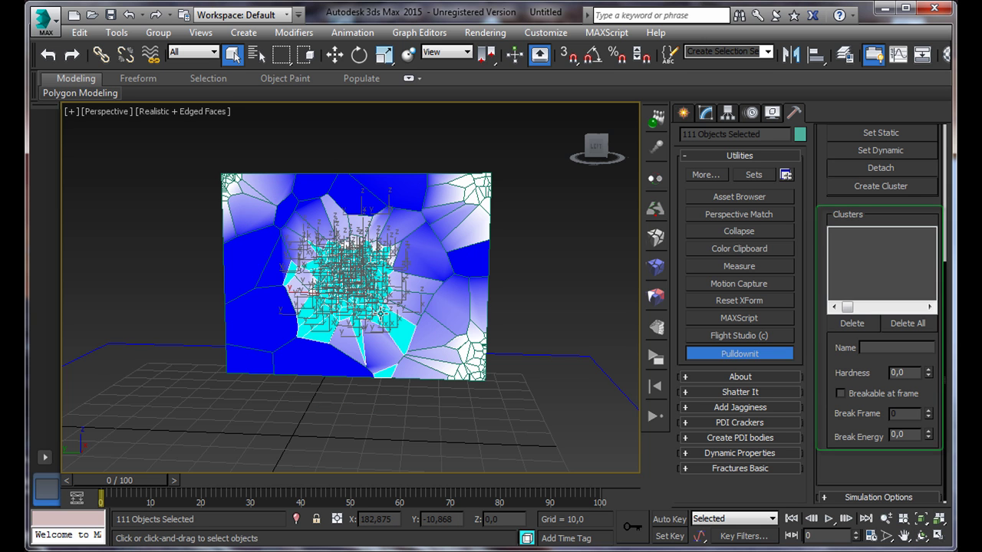
alt+drag(329, 266, 381, 307)
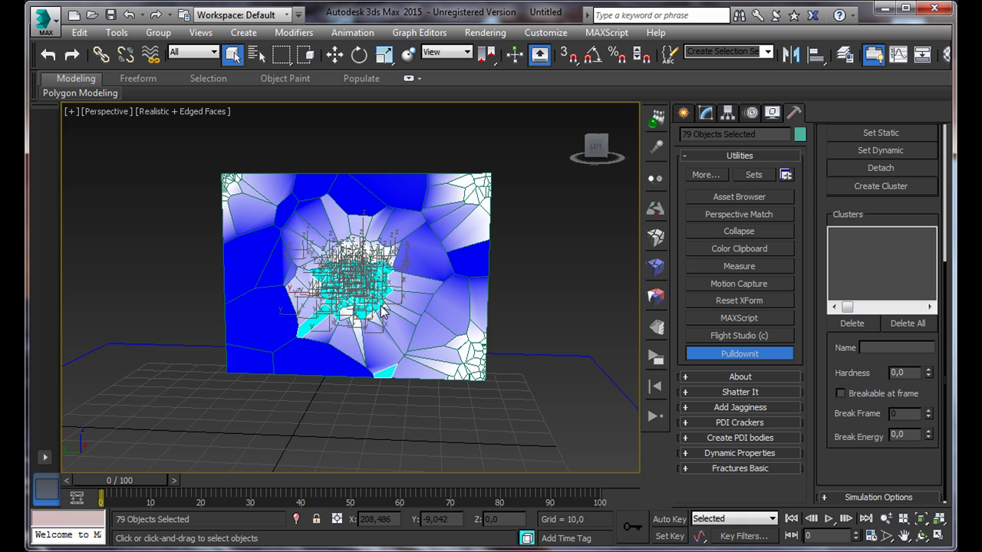
click(332, 249)
key(ctrl+z)
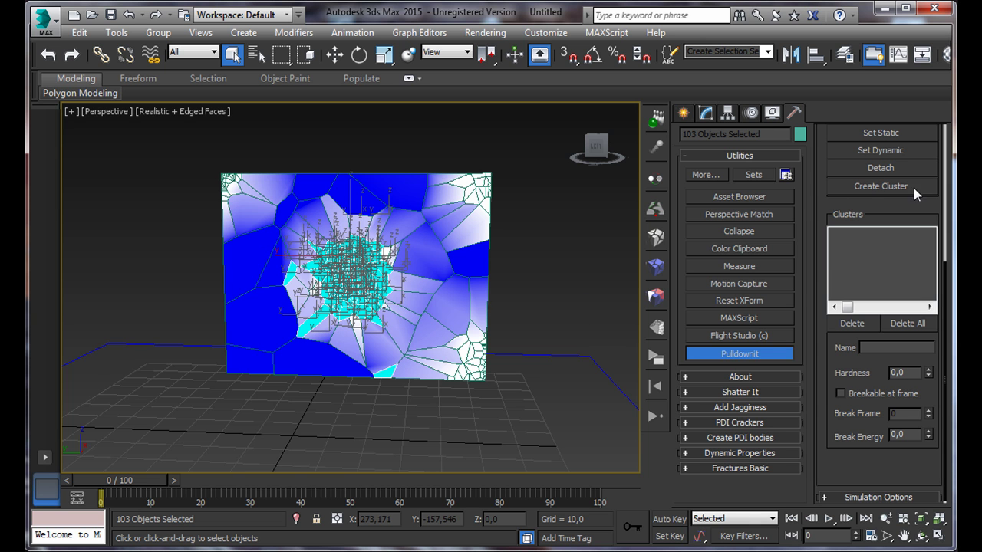
Step: Create a cluster from the selected shards, set its hardness to 0, and deselect everything
click(865, 188)
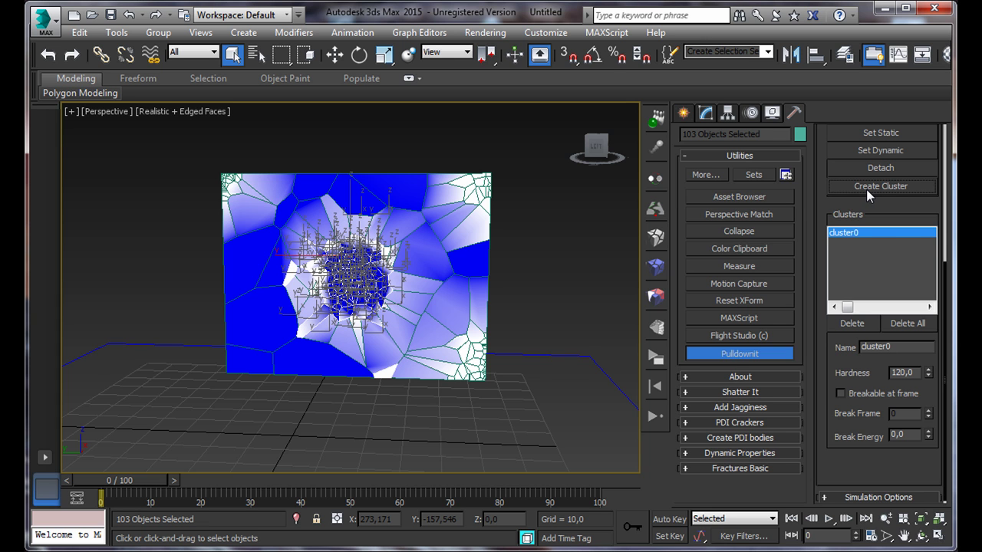
click(917, 372)
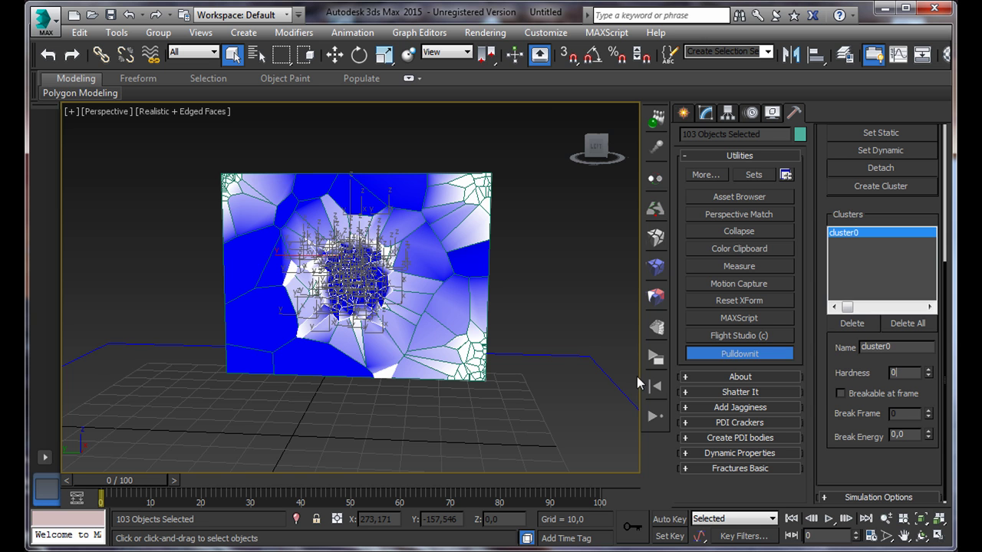
middle_drag(511, 366, 498, 364)
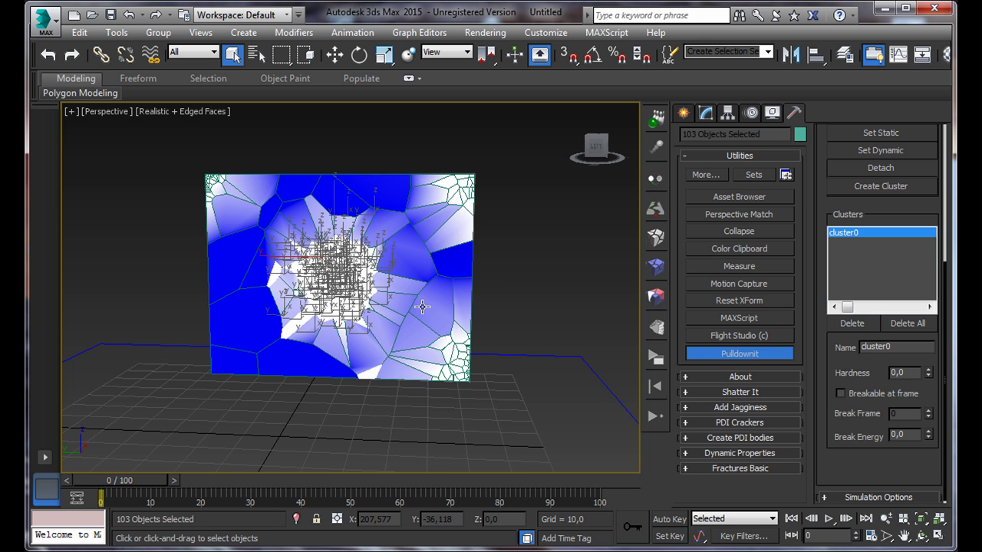
click(514, 297)
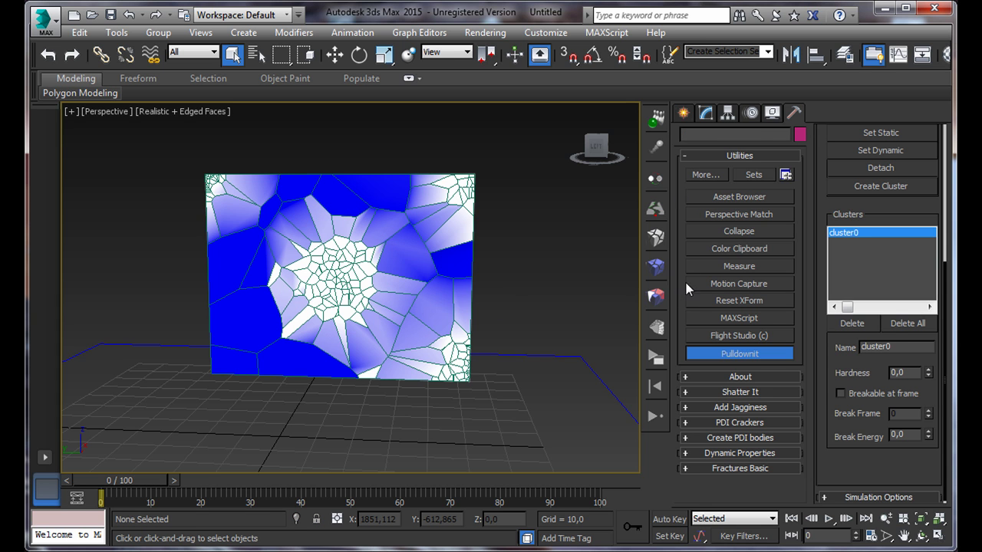
Step: Switch off the stresses view of FBody1 and run the simulation through frame 100 with the whole box in view
click(739, 467)
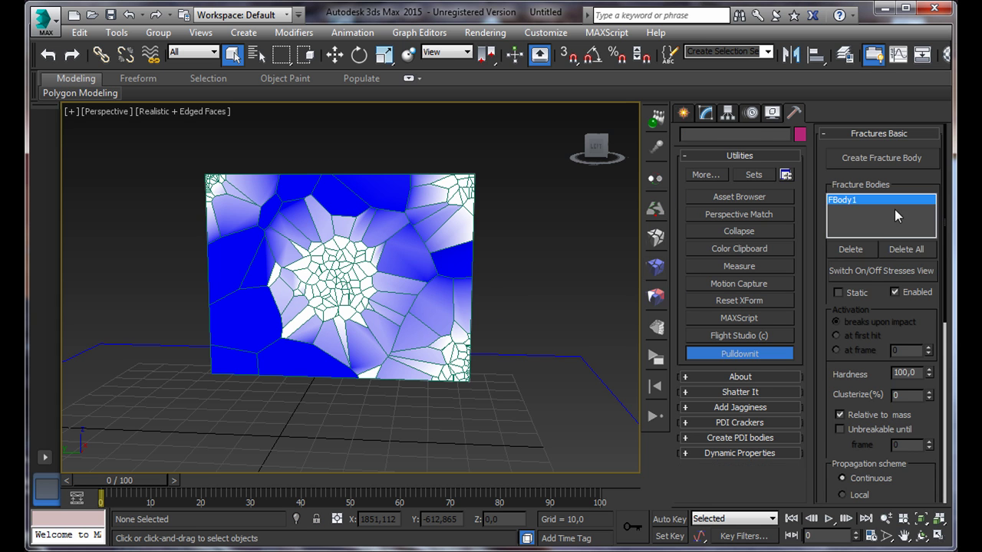
click(865, 270)
alt+middle_drag(608, 281, 579, 222)
click(922, 535)
drag(447, 330, 431, 340)
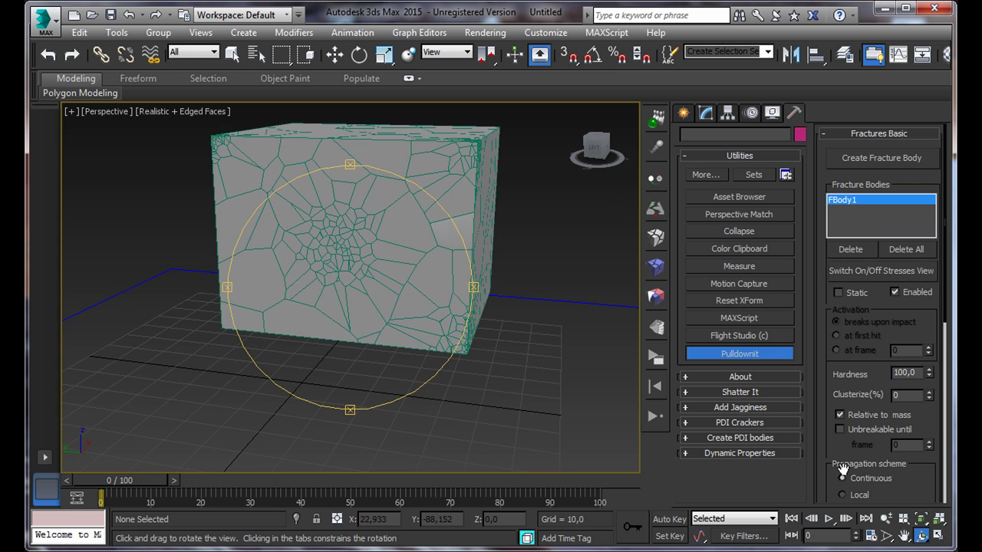
click(888, 519)
drag(475, 315, 474, 348)
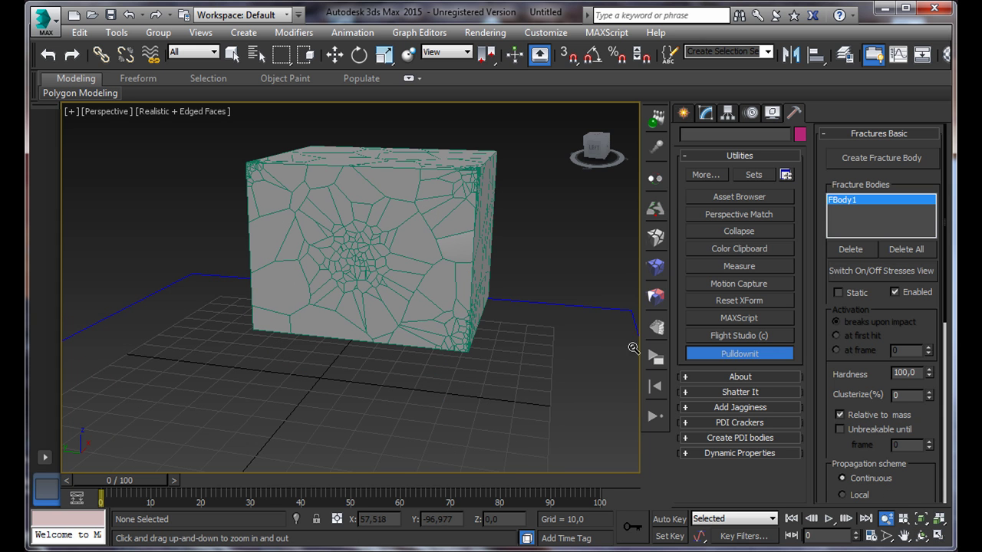
click(654, 418)
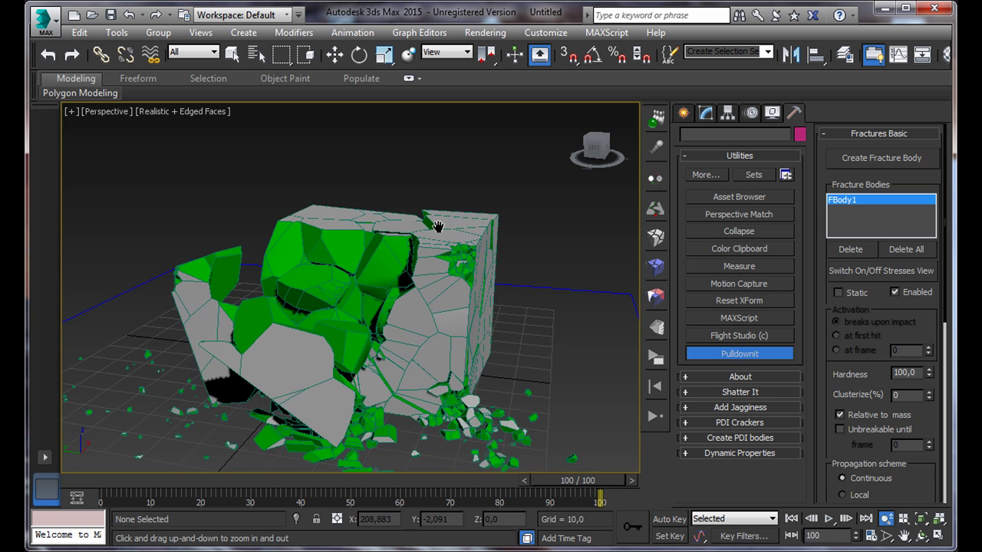
Step: Play back the computed animation from the start and stop it at frame 37
click(791, 518)
click(828, 519)
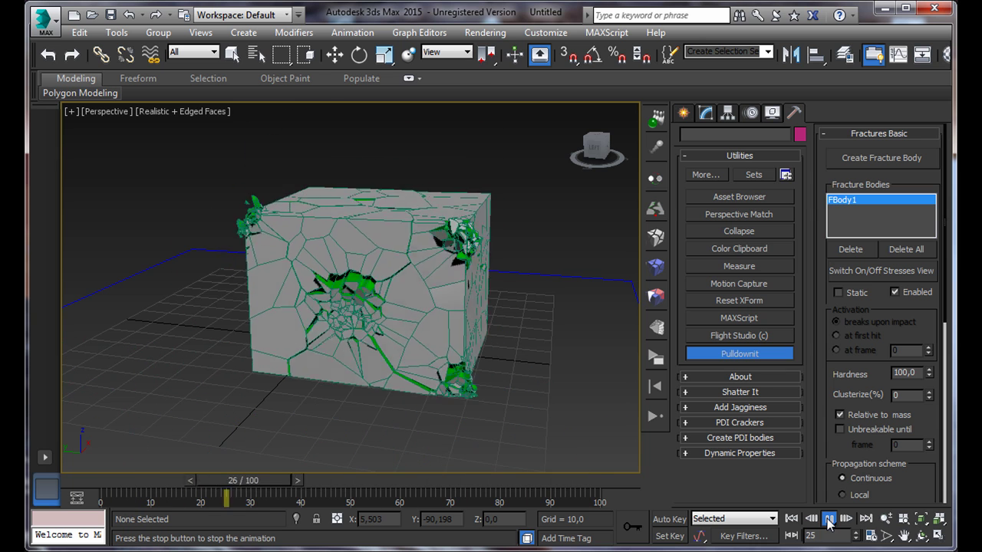
click(828, 519)
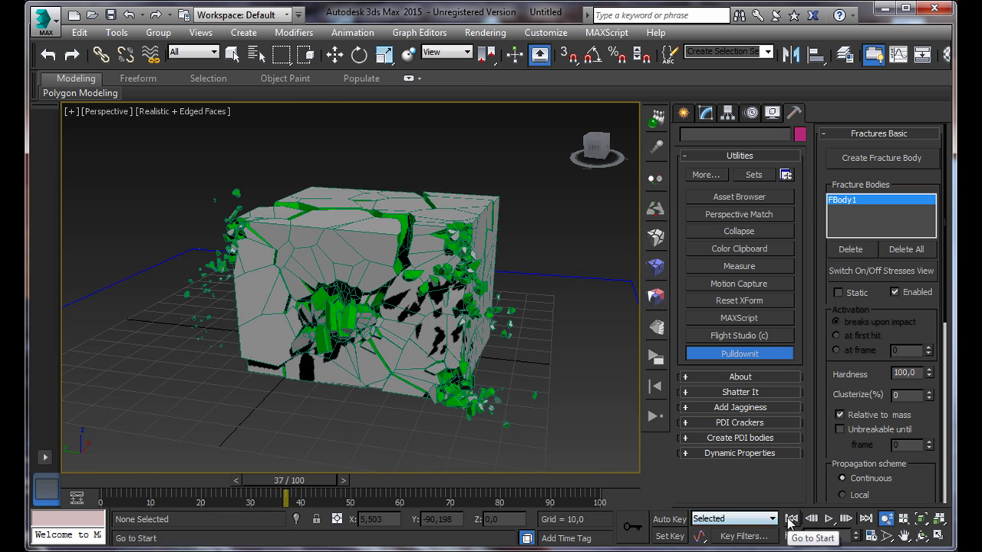
Step: Replay the animation from the start while viewing the box from another side, and rewind to frame 0
click(920, 536)
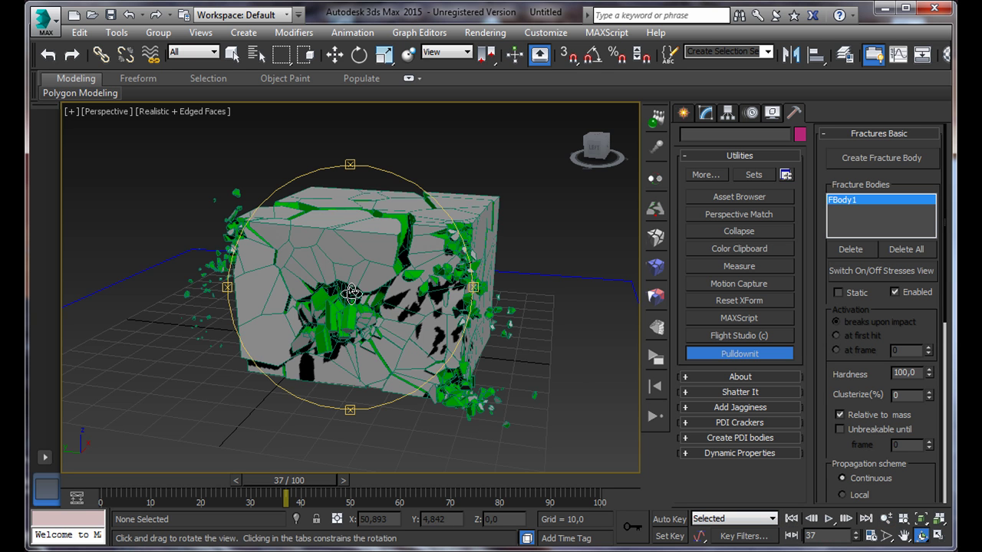
drag(366, 301, 167, 251)
click(791, 518)
click(828, 519)
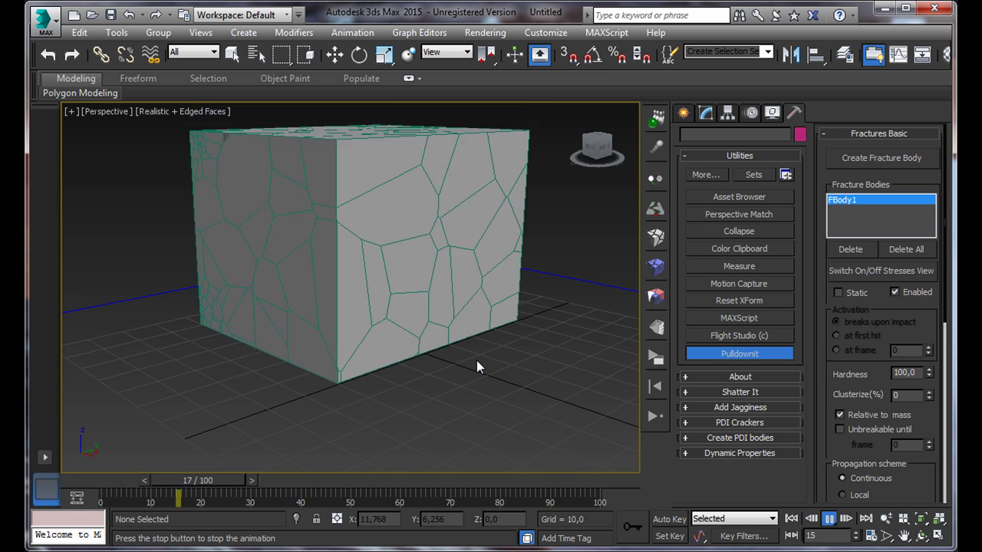
click(828, 519)
click(795, 519)
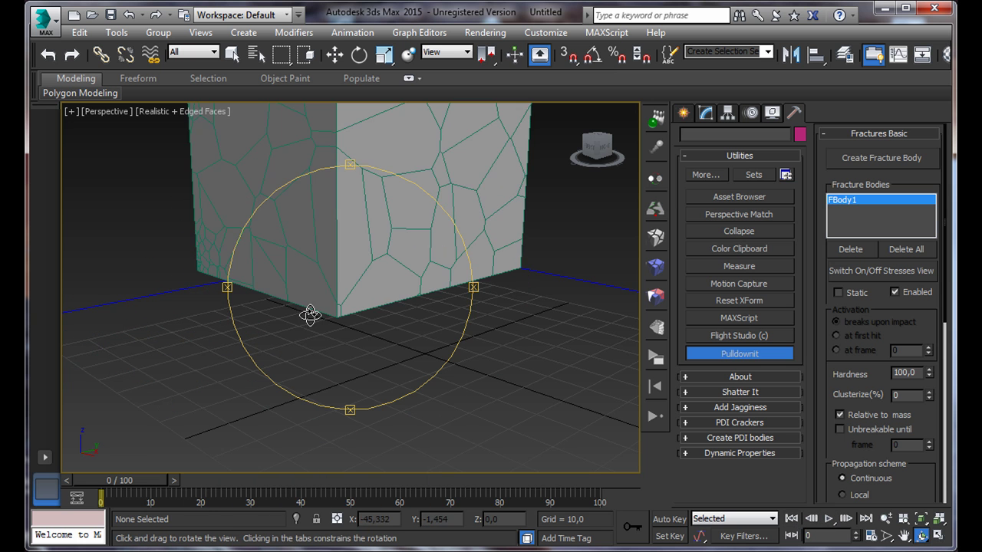
Step: Select cluster0 in FBody1's advanced fracture settings and reset the simulation
drag(310, 314, 447, 273)
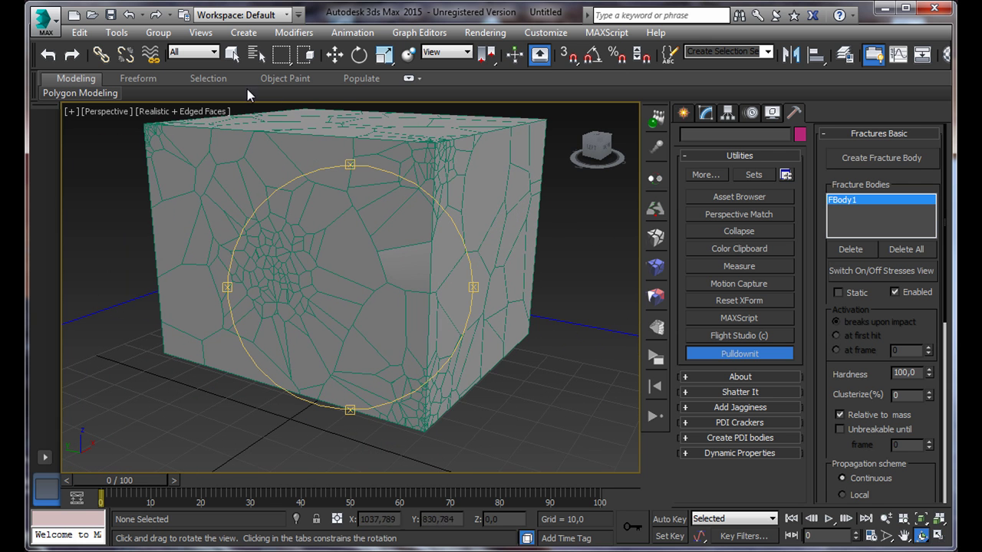
click(232, 53)
middle_drag(393, 204, 430, 216)
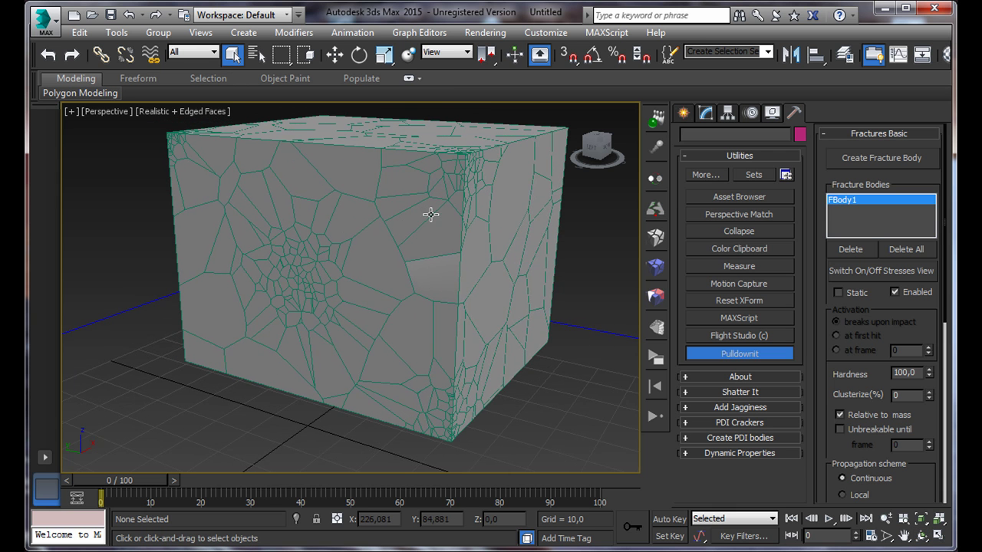
click(661, 298)
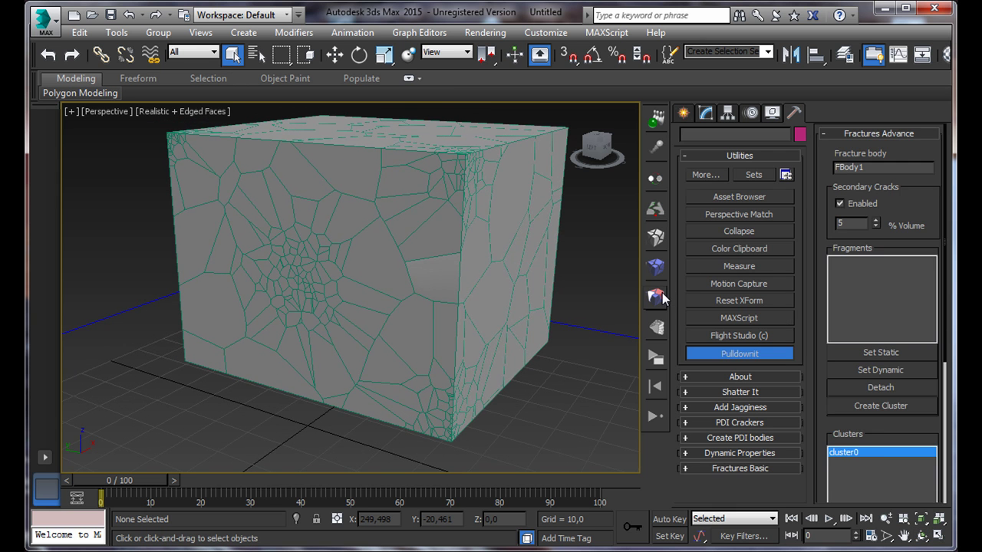
click(849, 454)
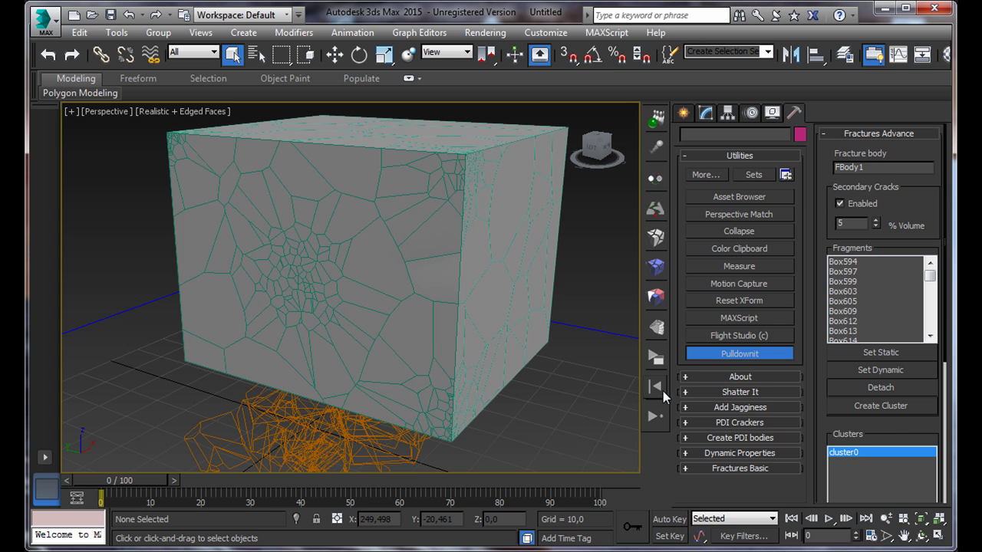
click(661, 390)
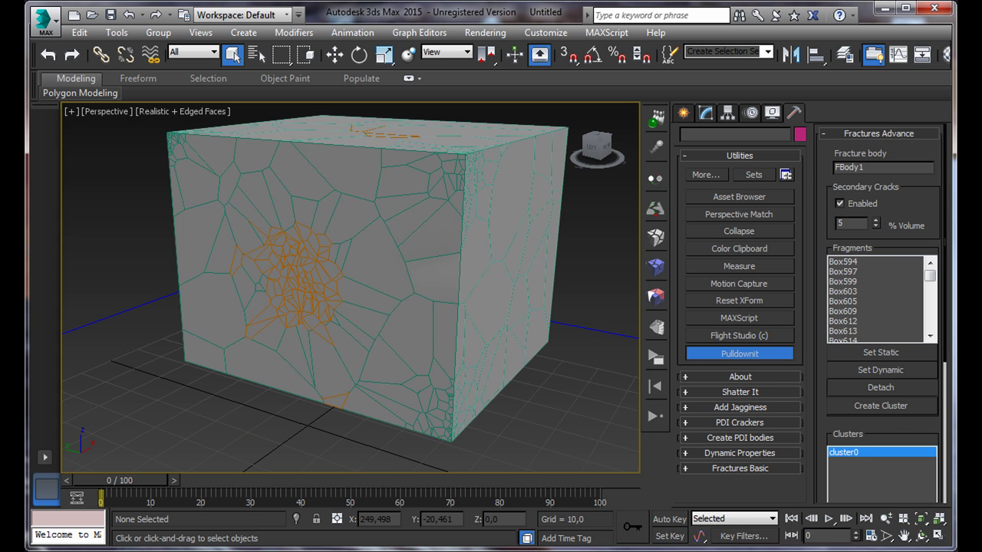
Step: Examine the shards of cluster0 from several sides of the box and review the cluster's settings
click(921, 536)
drag(362, 240, 561, 229)
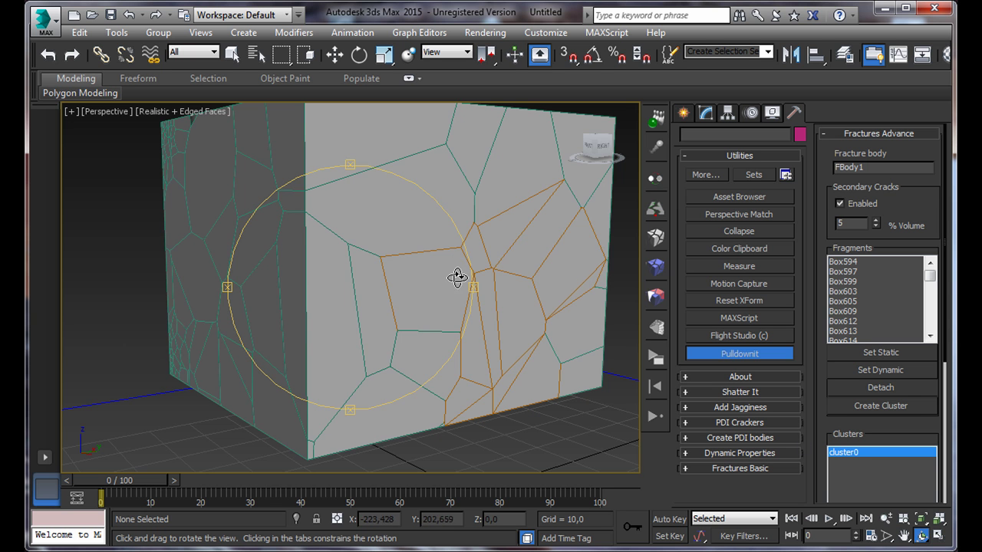
drag(441, 333, 526, 279)
scroll(912, 384, down, 3)
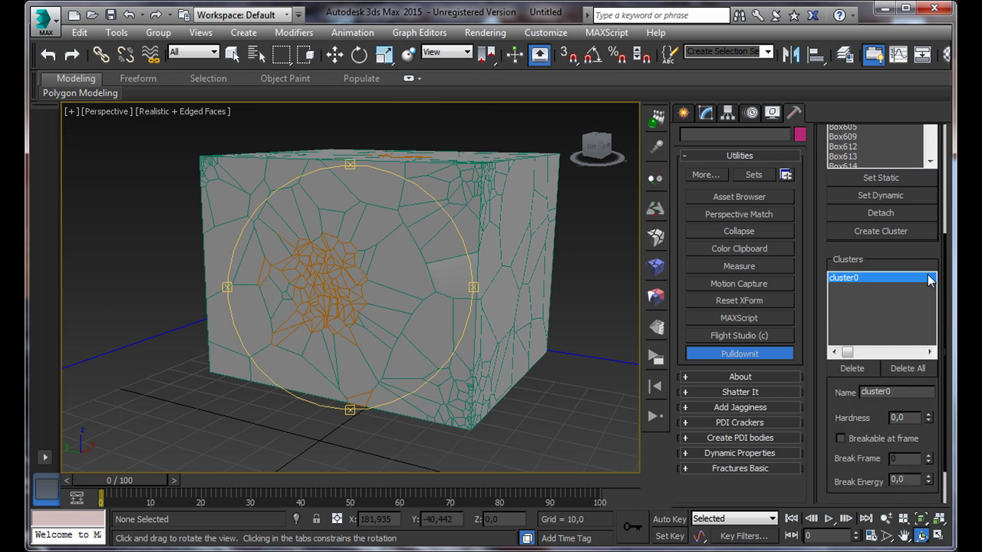
Step: Delete cluster0 from FBody1 and select the small shards around the centre of the box's fractured impact face
click(852, 368)
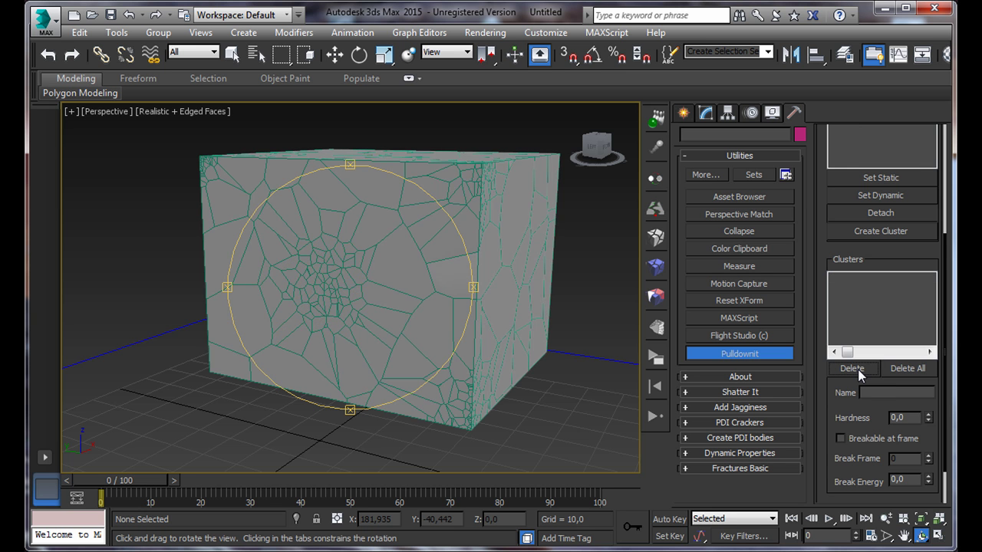
drag(299, 296, 368, 266)
click(234, 54)
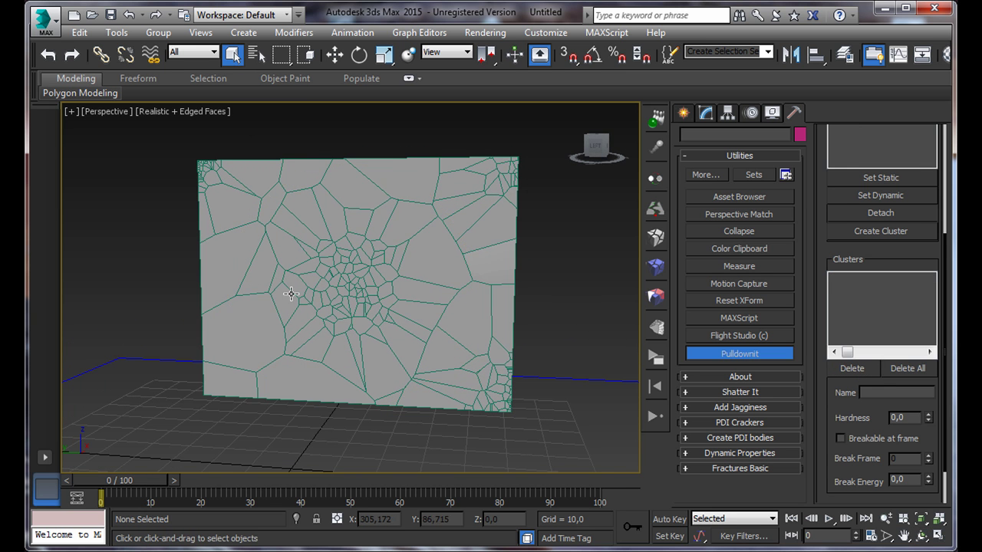
click(317, 254)
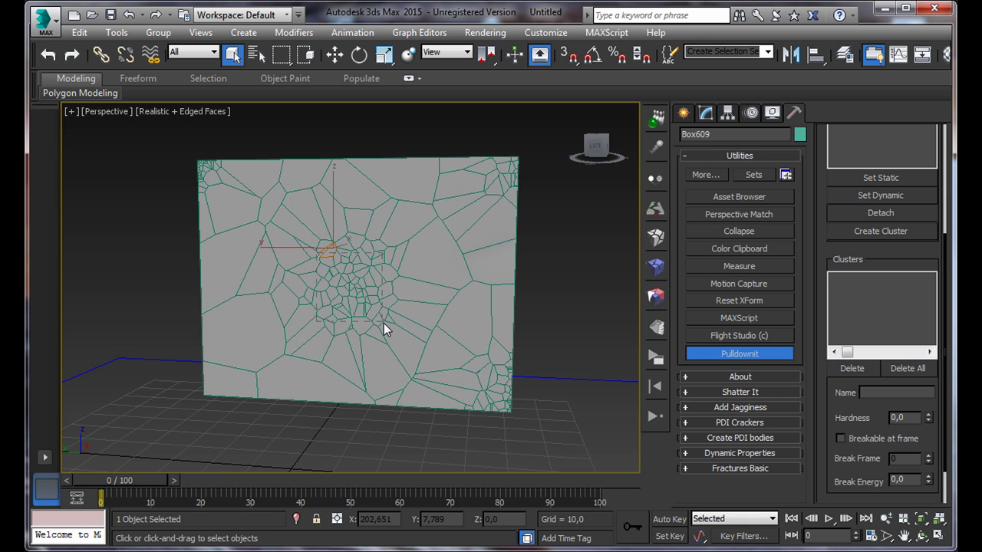
double_click(384, 323)
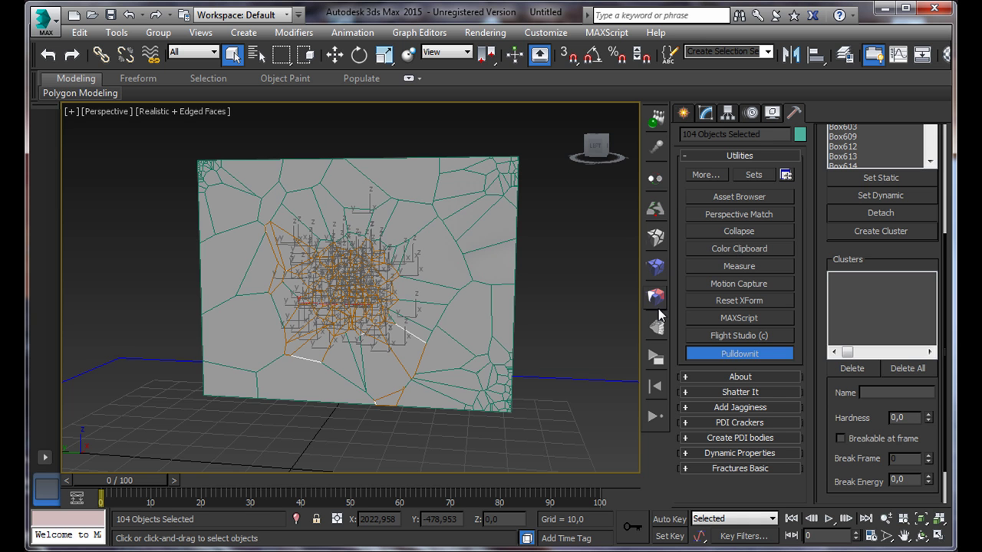
Step: Turn on the stresses view for FBody1 and open its advanced fracture settings
click(656, 267)
click(872, 268)
click(663, 300)
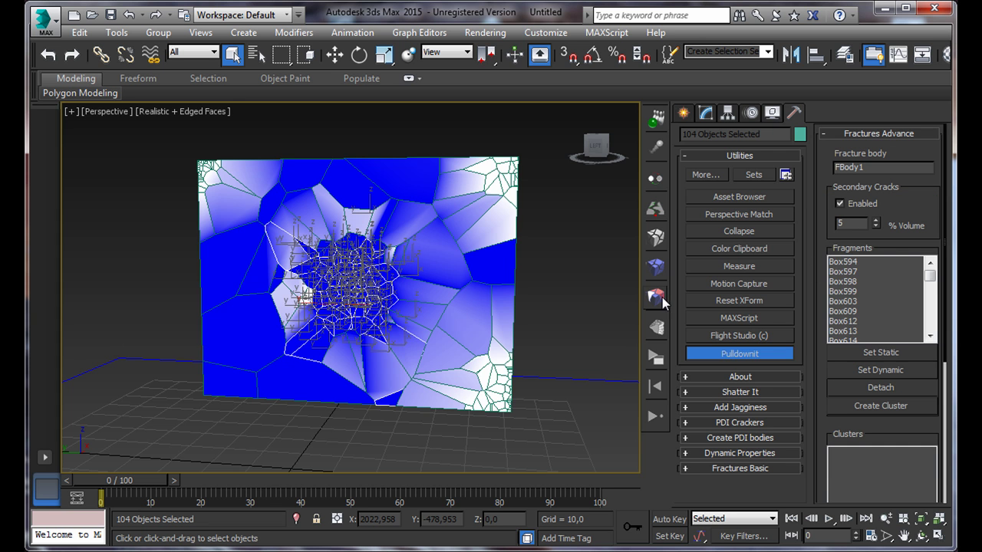
Step: Clear the selection and reselect the densely fractured shards at the centre of the box's impact face
click(518, 298)
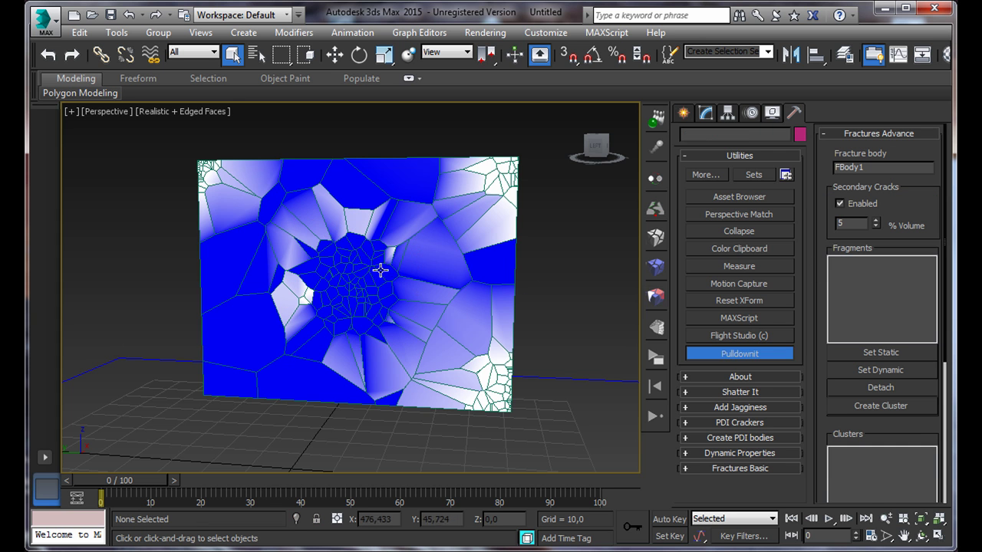
click(321, 256)
drag(378, 319, 381, 318)
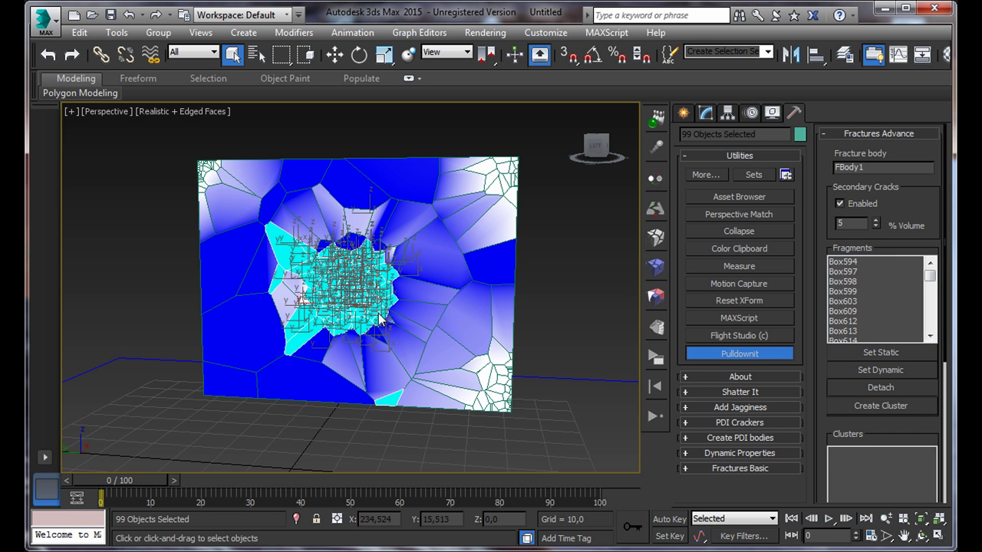
alt+drag(375, 314, 380, 318)
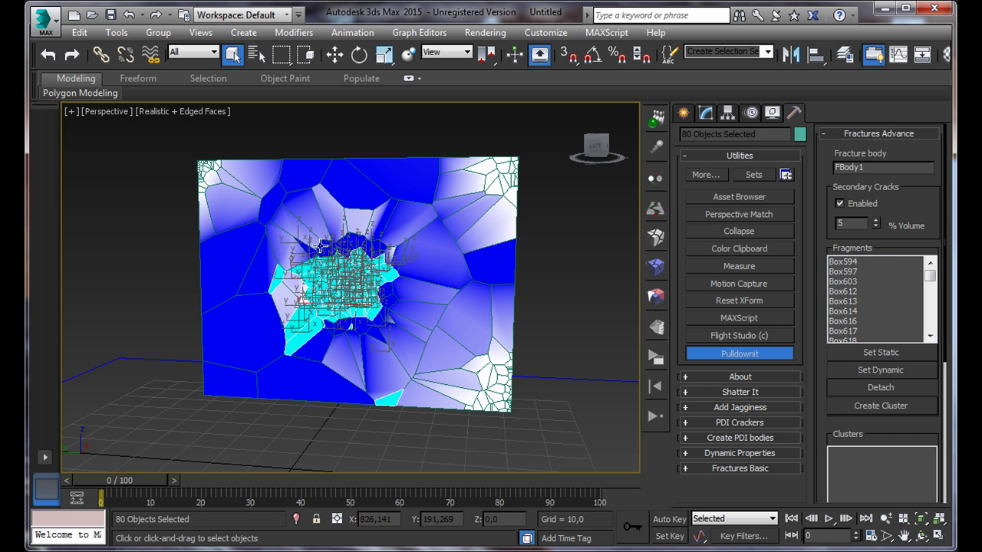
drag(320, 246, 384, 323)
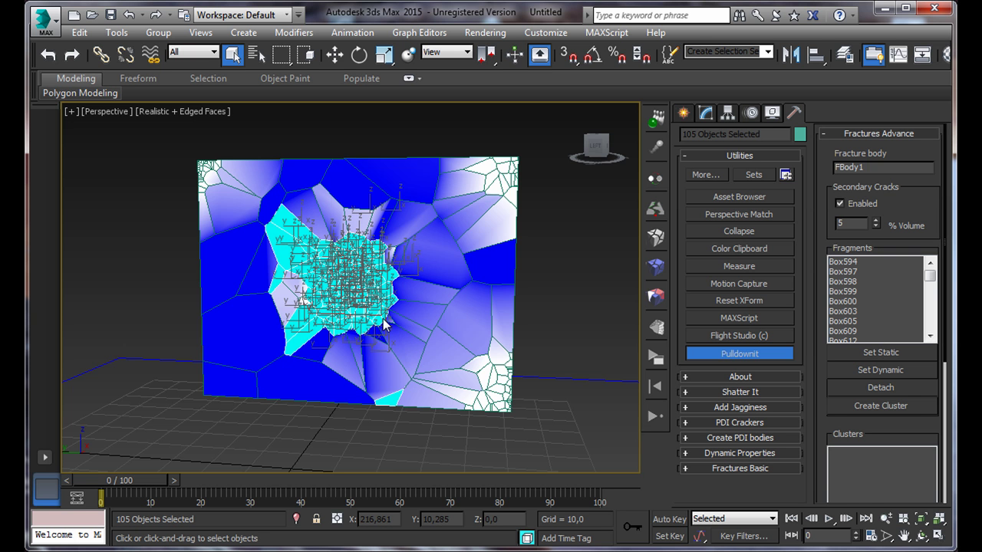
Step: Isolate the selected central shards so the rest of the box is hidden
click(920, 537)
drag(322, 314, 390, 323)
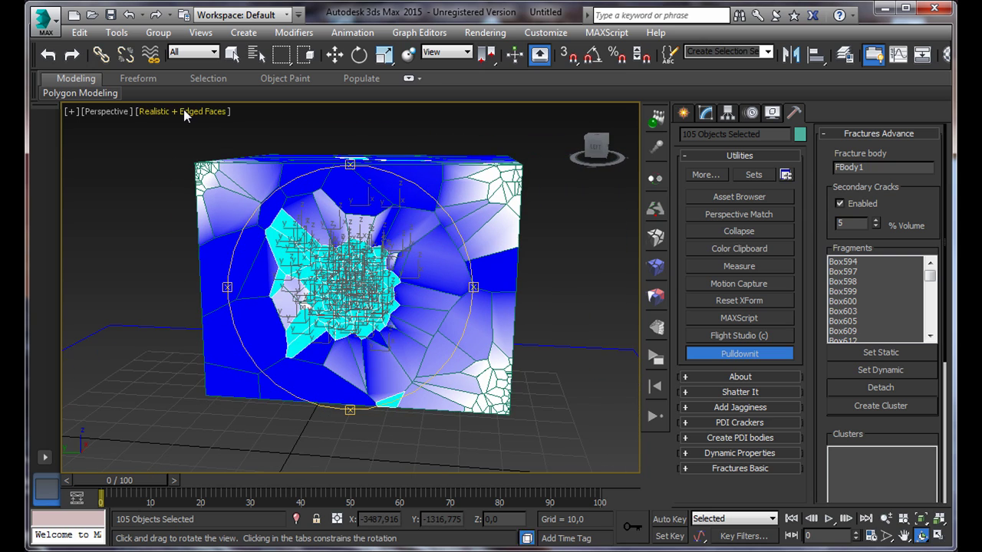
key(Escape)
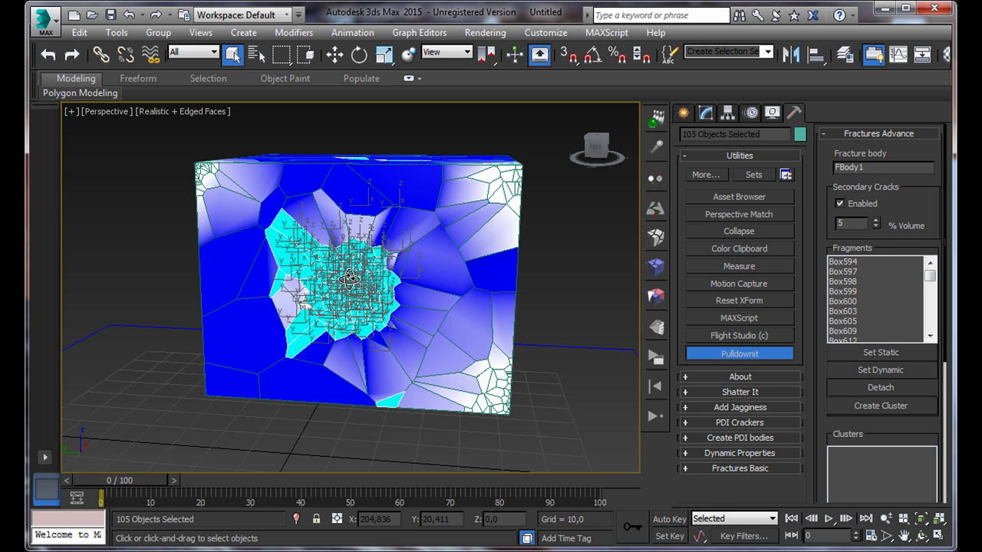
right_click(350, 277)
click(379, 141)
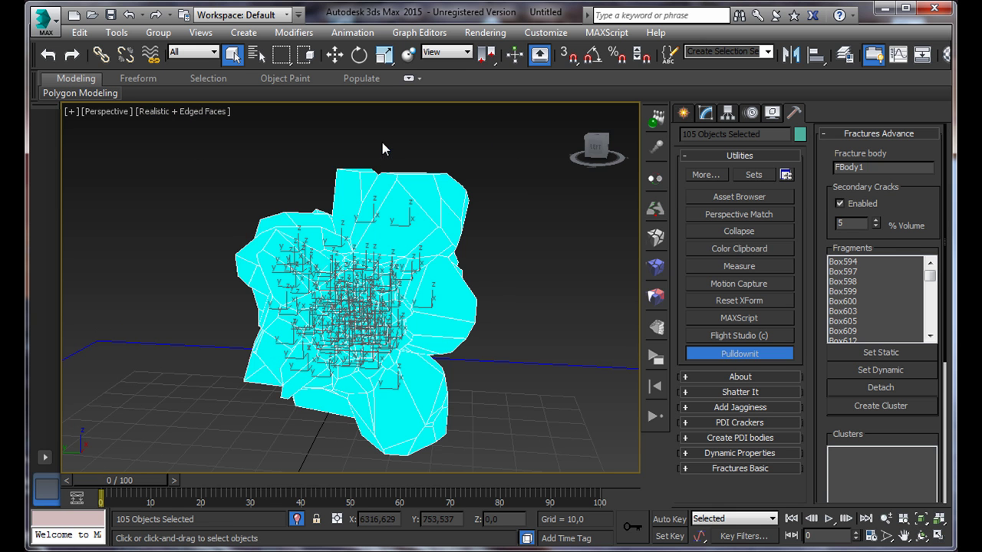
Step: From a side view of the isolated pieces, select only the shards close to the impact face, leaving out the large shards behind
scroll(458, 344, down, 3)
click(919, 536)
drag(468, 322, 299, 311)
click(233, 55)
click(247, 181)
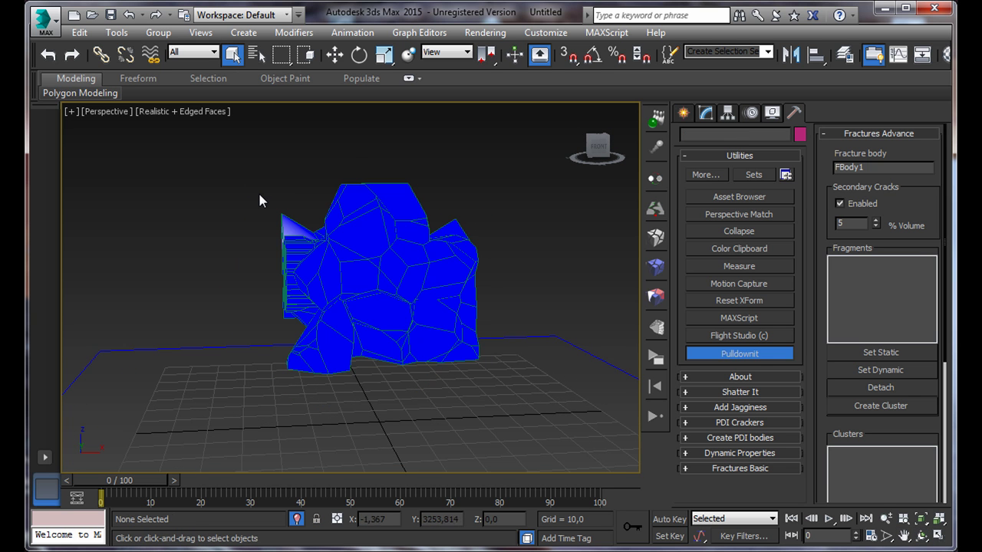
drag(254, 175, 296, 327)
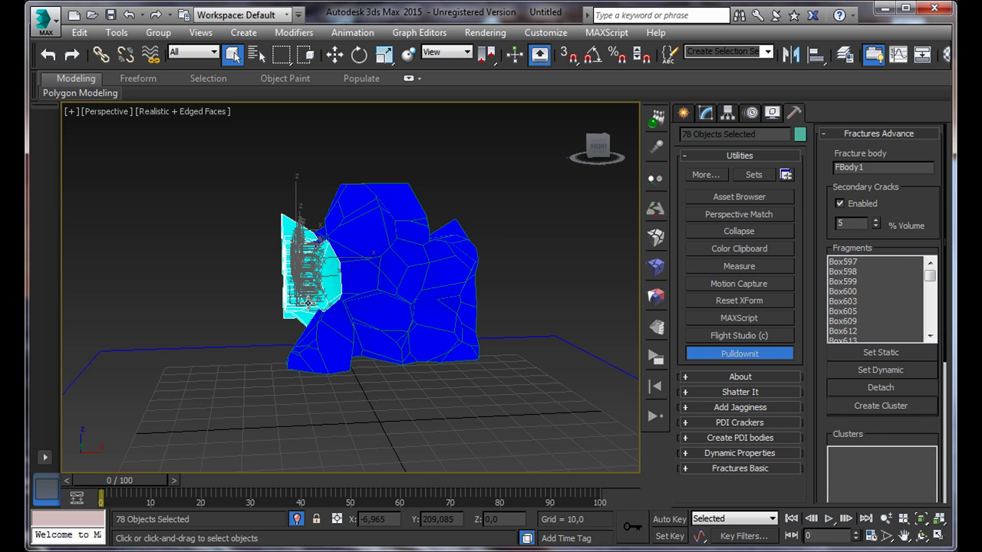
Step: Create a cluster from the selected shards in FBody1 with a hardness of 0,0
click(868, 406)
drag(935, 426, 946, 186)
click(921, 369)
key(Return)
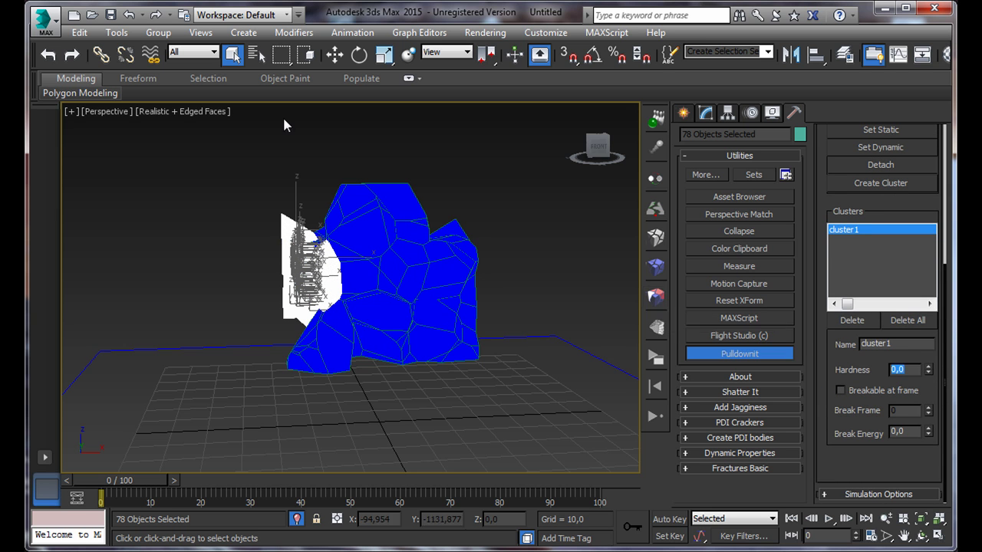
Step: Isolate the new cluster's shards to inspect them, and end the isolation to bring back the whole box
right_click(311, 261)
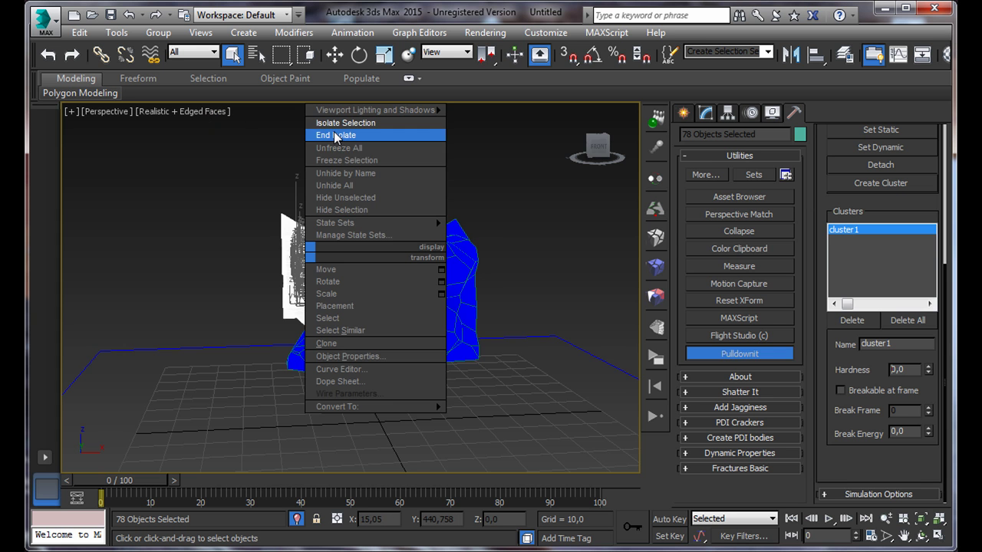
click(338, 123)
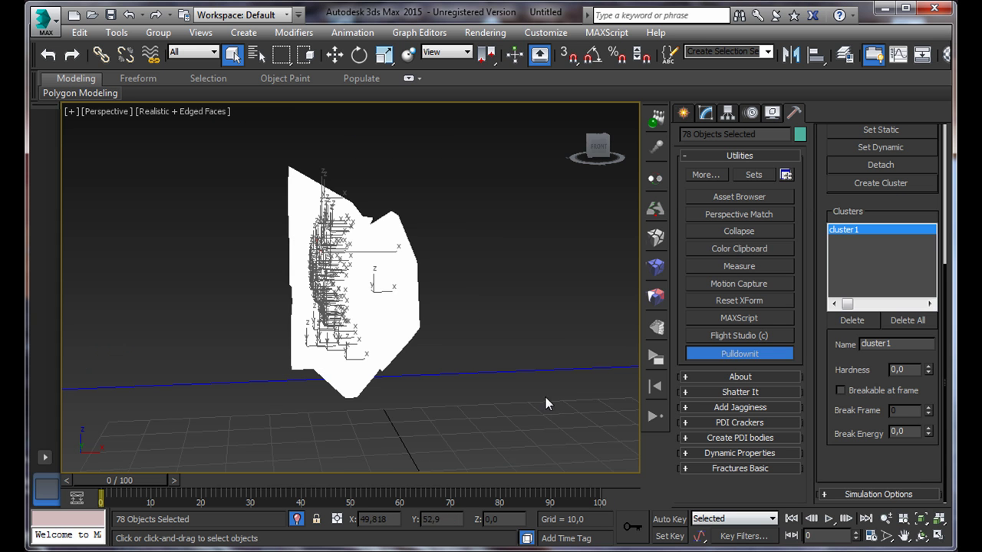
click(264, 235)
scroll(262, 237, down, 3)
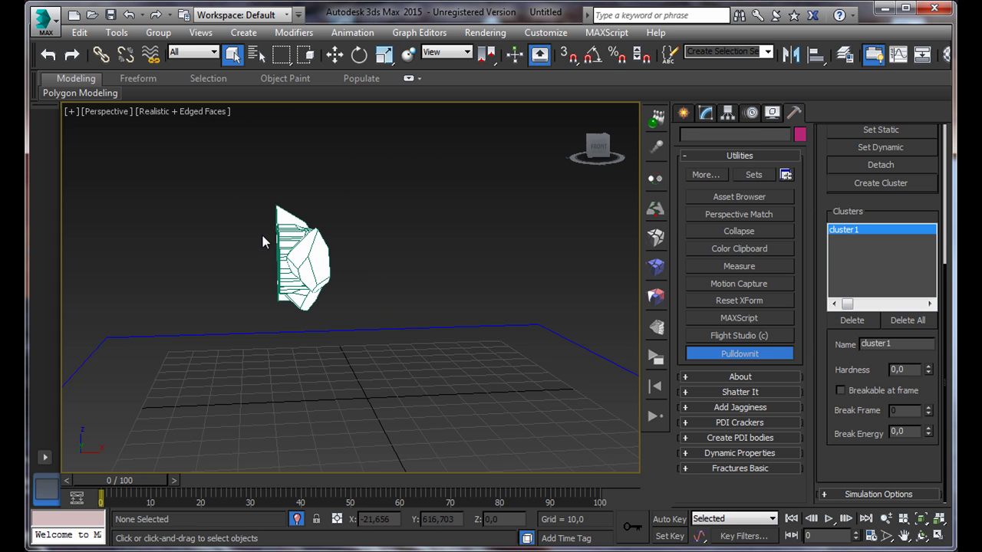
click(194, 112)
click(584, 297)
right_click(299, 256)
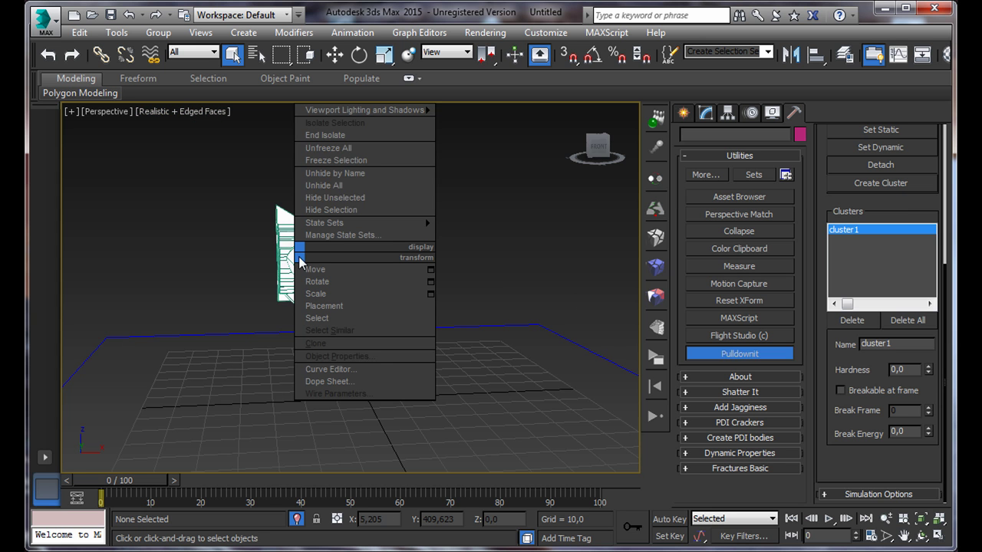
click(337, 136)
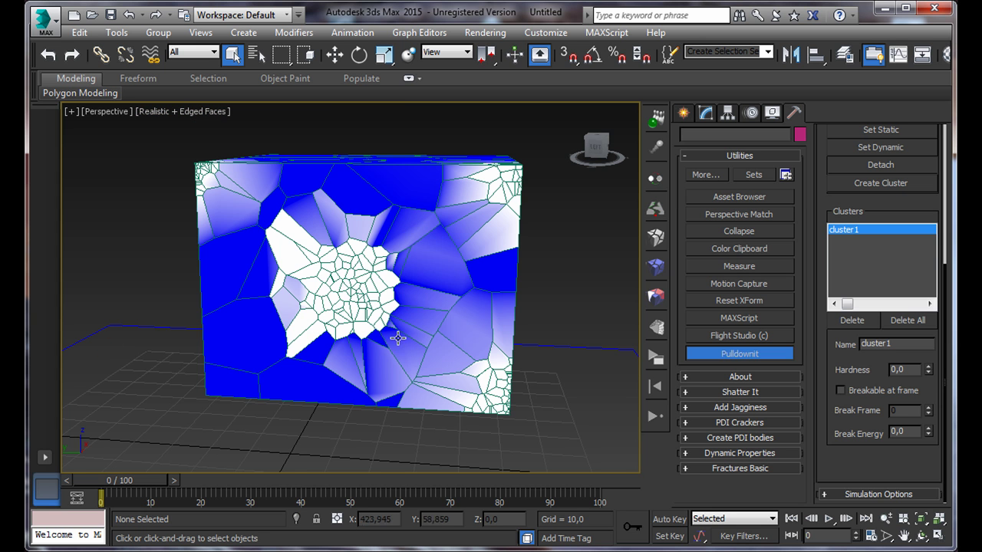
Step: View the new cluster within the box from a corner angle and switch off the stresses view
click(920, 536)
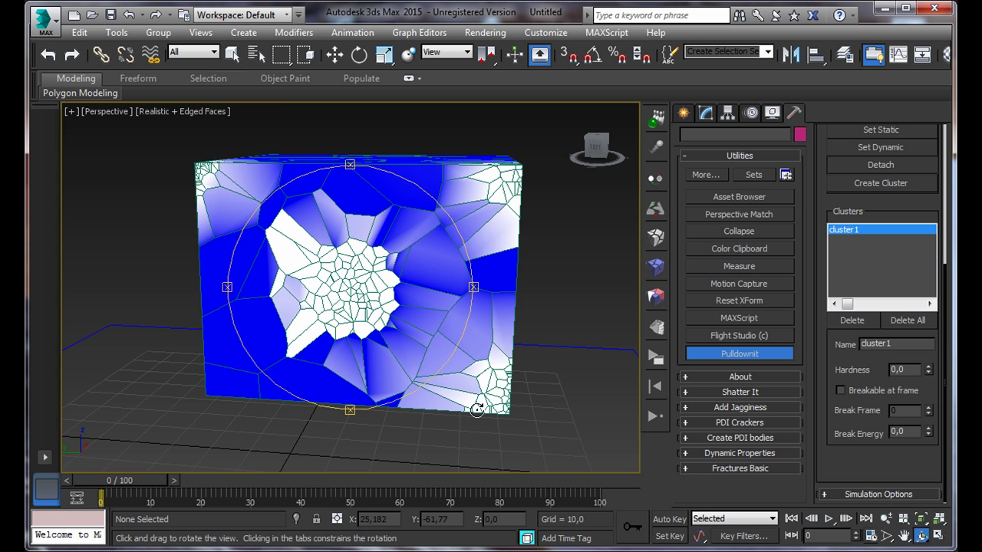
drag(423, 385, 394, 355)
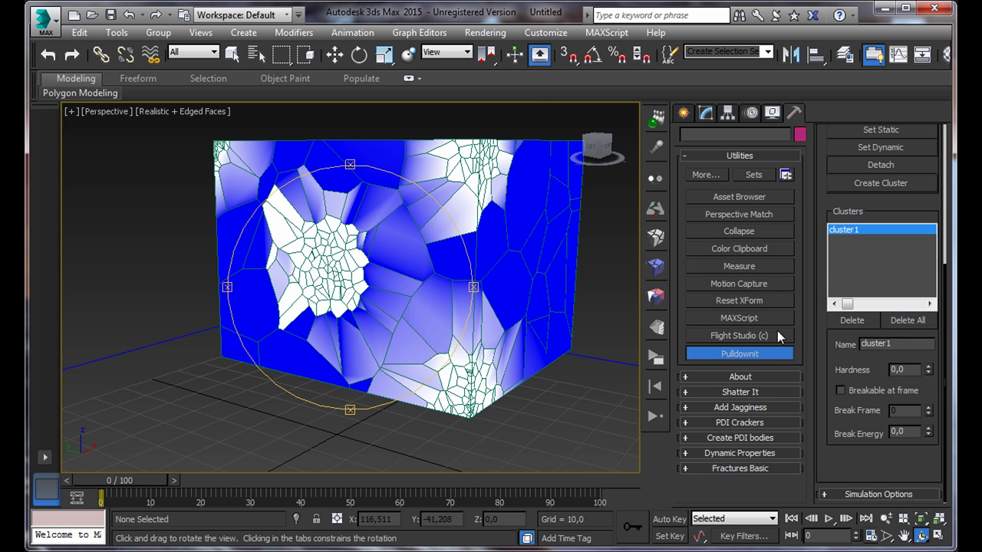
scroll(868, 260, up, 5)
click(868, 272)
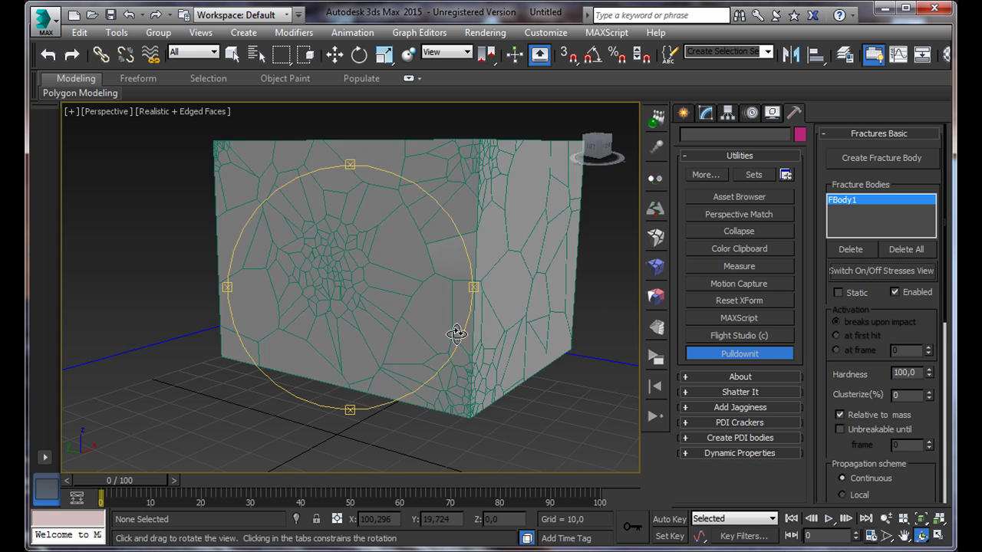
Step: Frame the whole box with the ground around it and compute the simulation for frames 0 to 100 with baked keys
drag(445, 337, 454, 329)
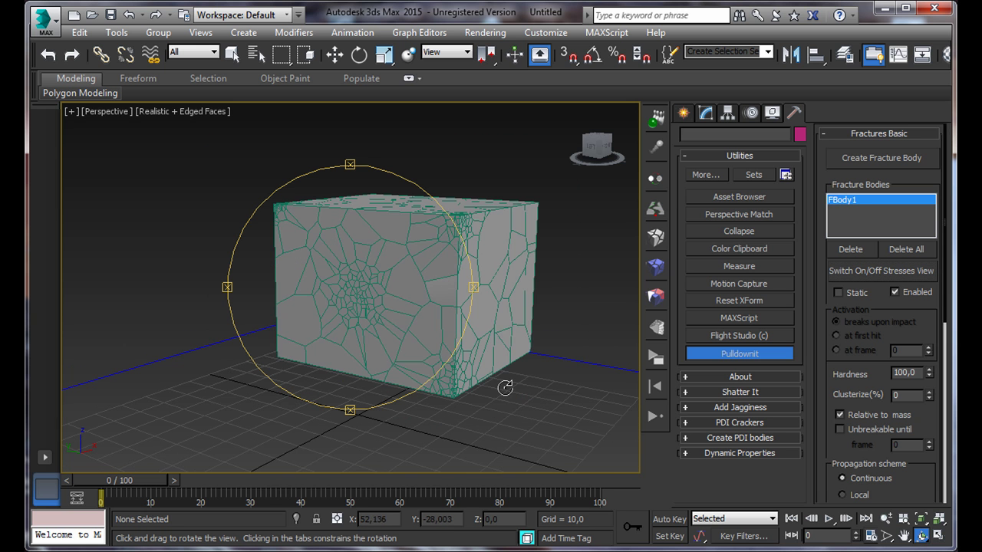
drag(506, 388, 476, 365)
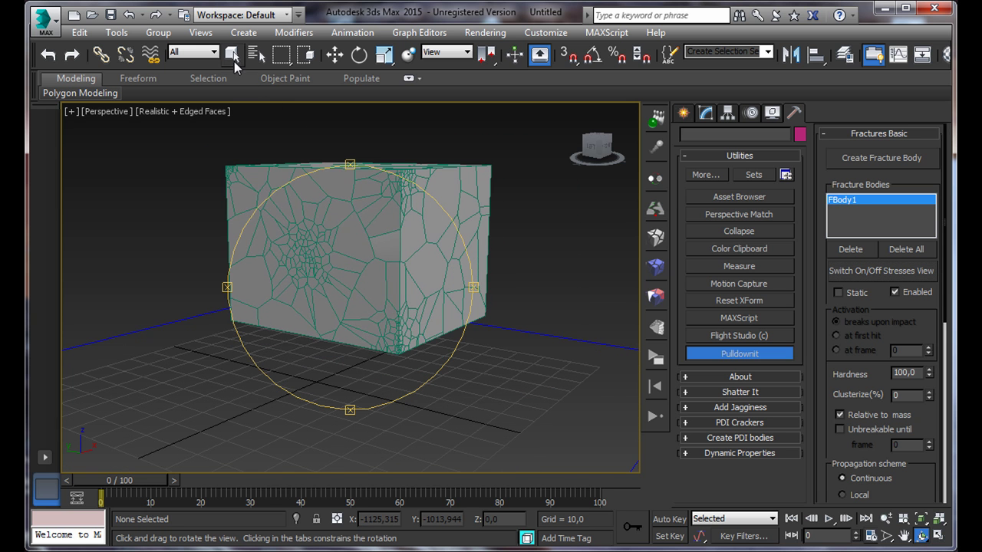
click(233, 54)
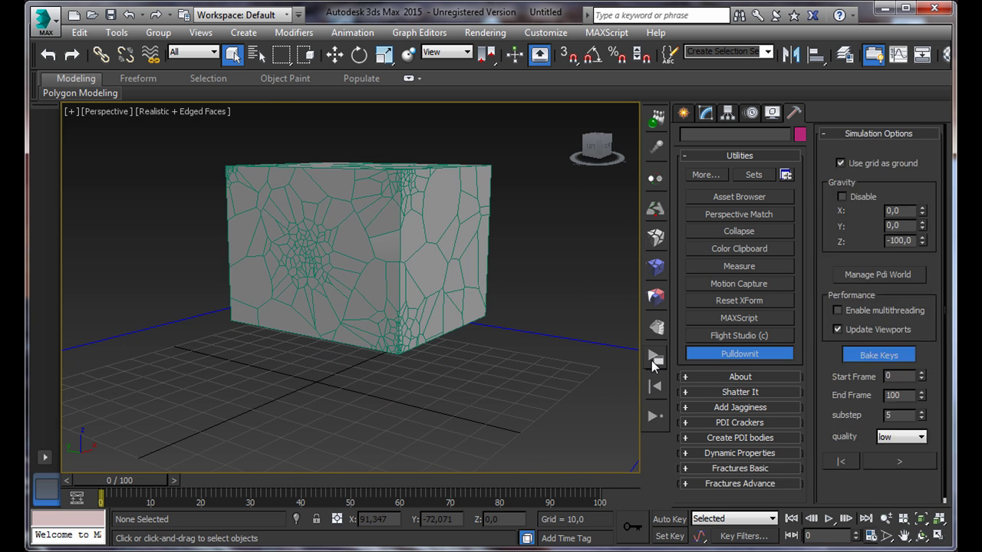
click(871, 463)
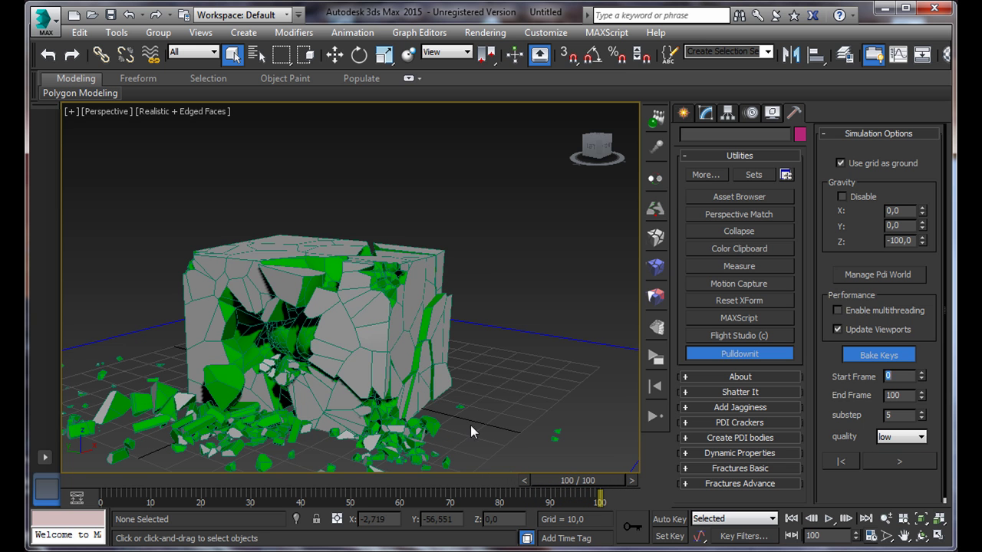
Step: Play back the computed animation from the first frame and stop it at frame 69
click(791, 519)
click(828, 518)
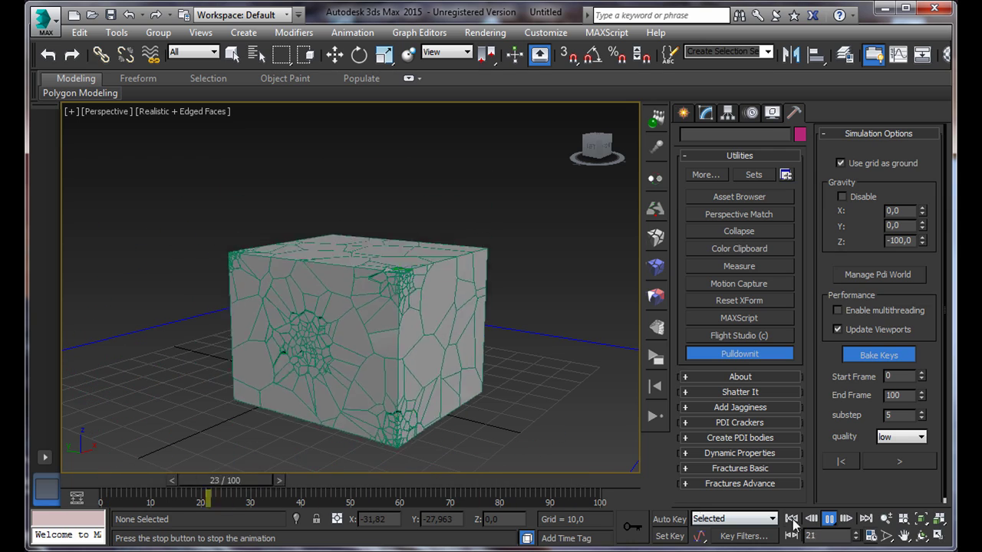
click(828, 518)
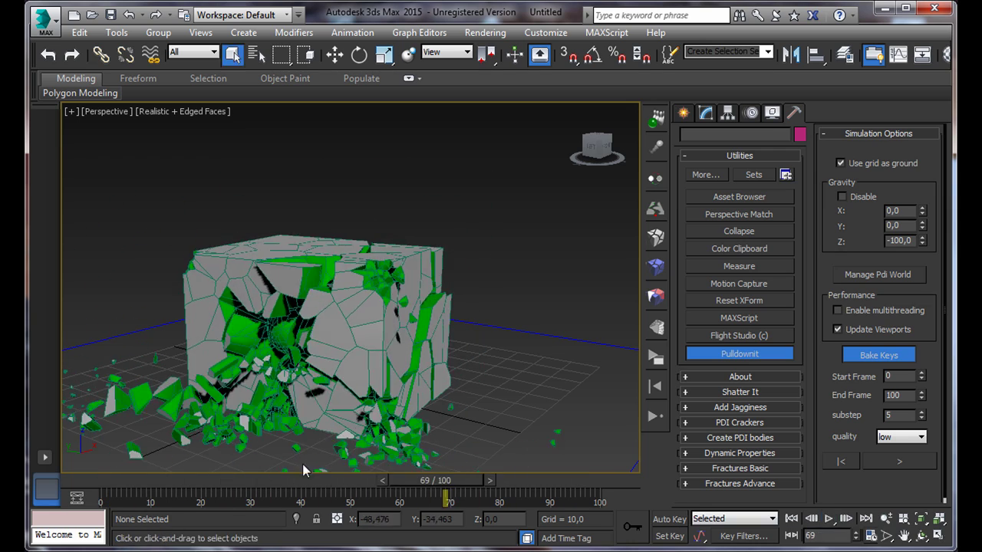
Step: View the broken box from its opposite side and replay the animation from the start, stopping at frame 89
click(921, 536)
drag(390, 355, 267, 237)
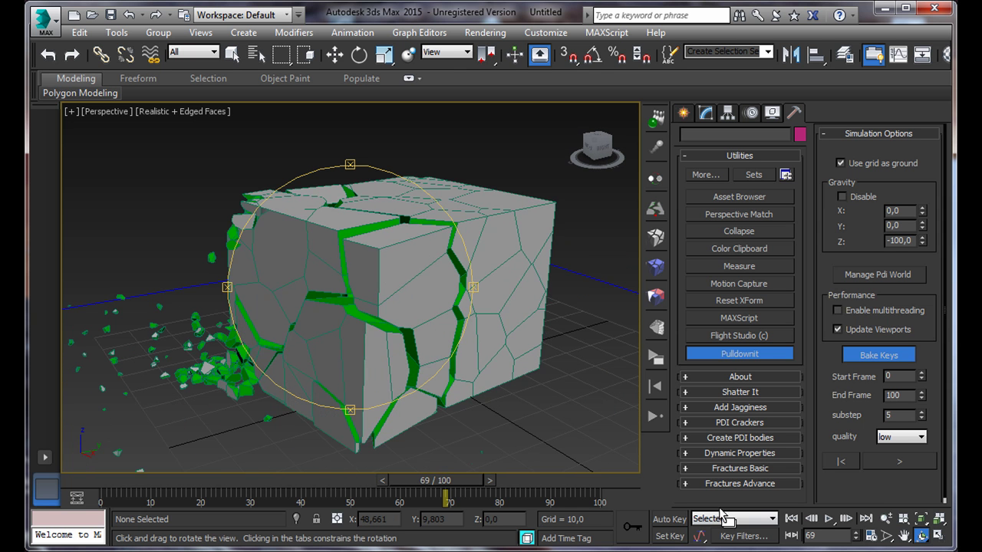
click(790, 518)
click(829, 518)
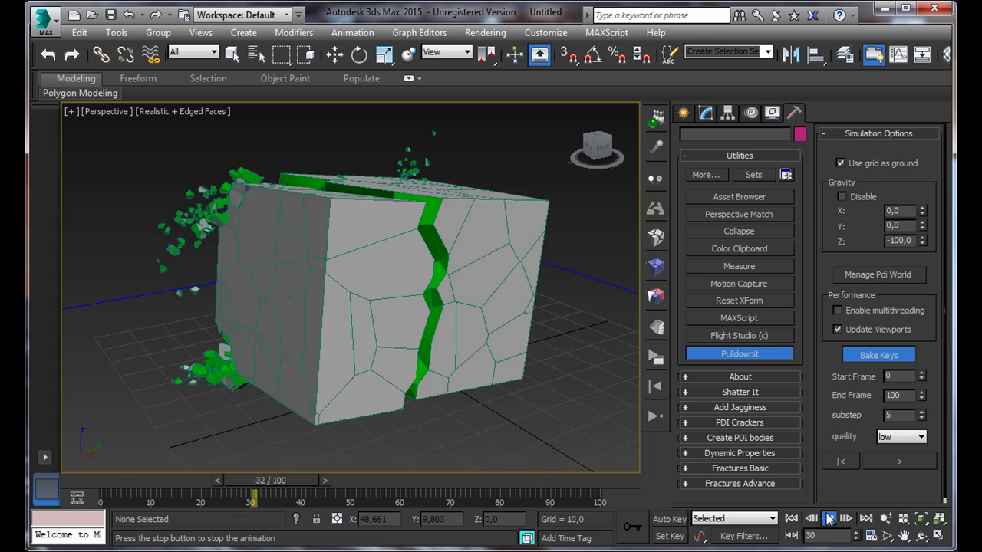
key(ctrl+r)
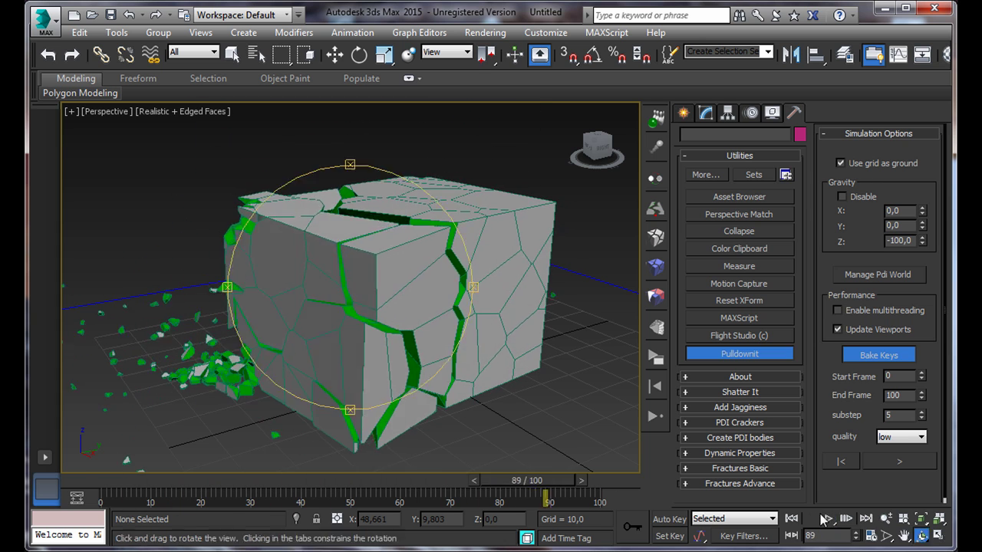
Step: Rewind to frame 0, bring the impact face back into view, and open FBody1's basic fracture settings
click(789, 519)
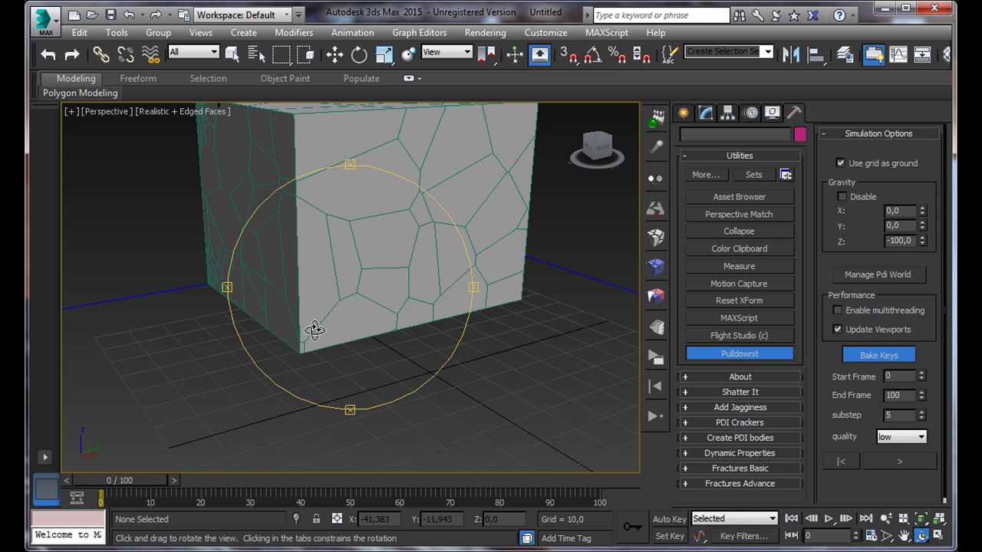
drag(314, 330, 467, 296)
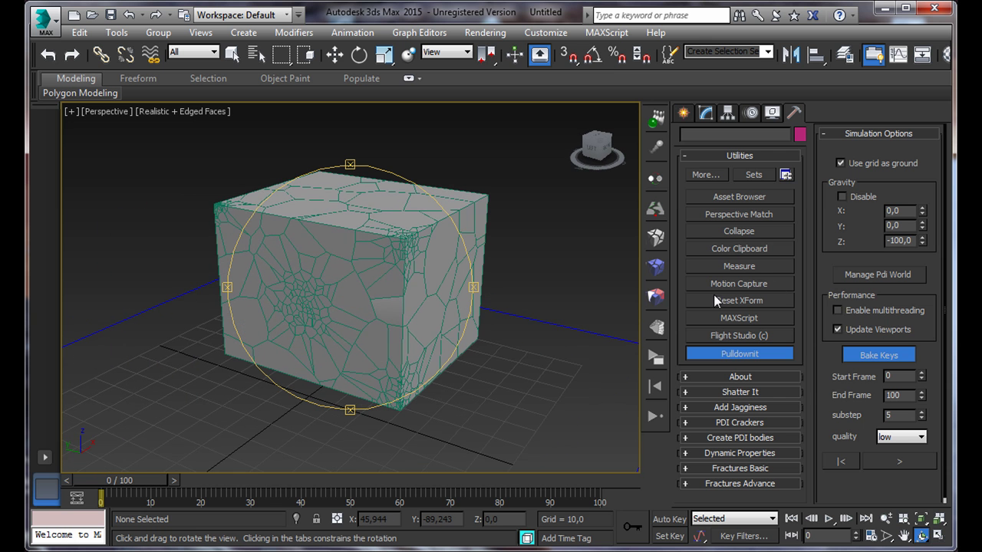
click(658, 268)
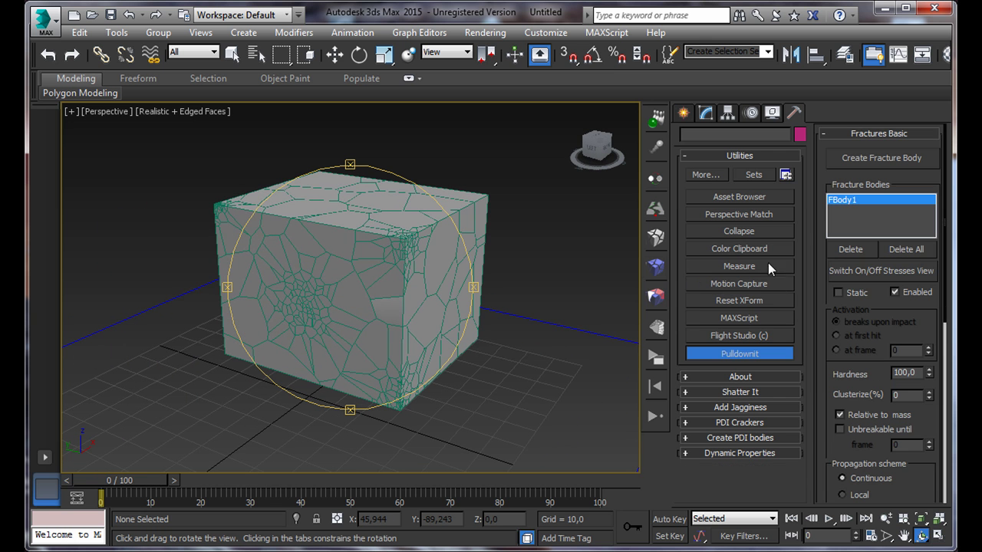
Step: Switch on the stresses view, open FBody1's advanced fracture settings, and bring the end opposite the impact face into view
click(863, 273)
drag(455, 297, 290, 265)
click(656, 297)
middle_drag(258, 235, 284, 263)
click(233, 52)
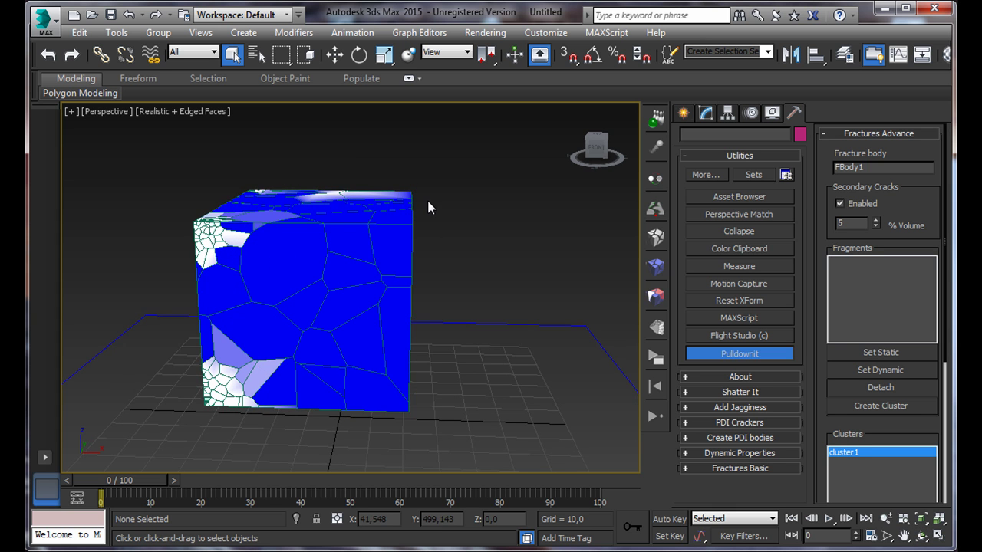
middle_drag(425, 198, 362, 145)
drag(372, 136, 452, 459)
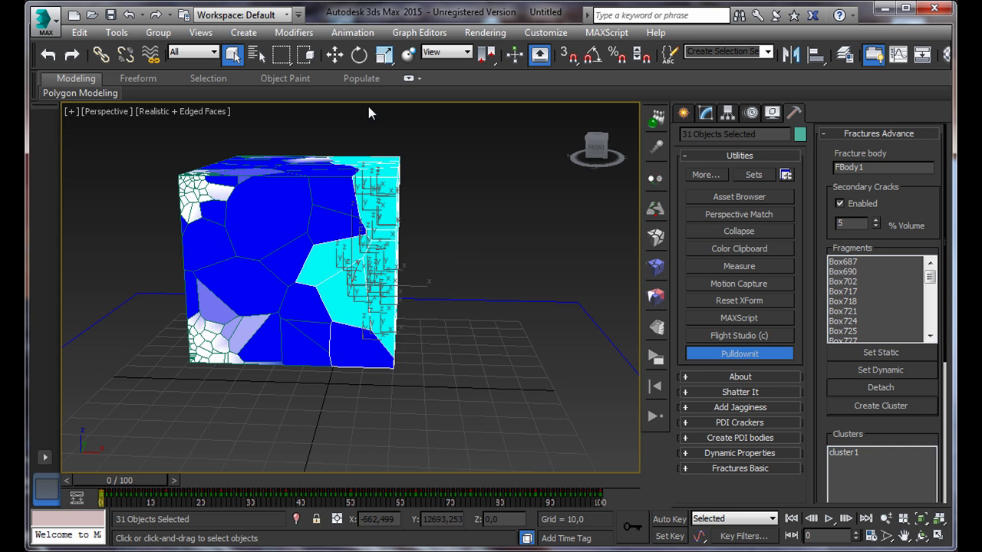
drag(330, 121, 471, 413)
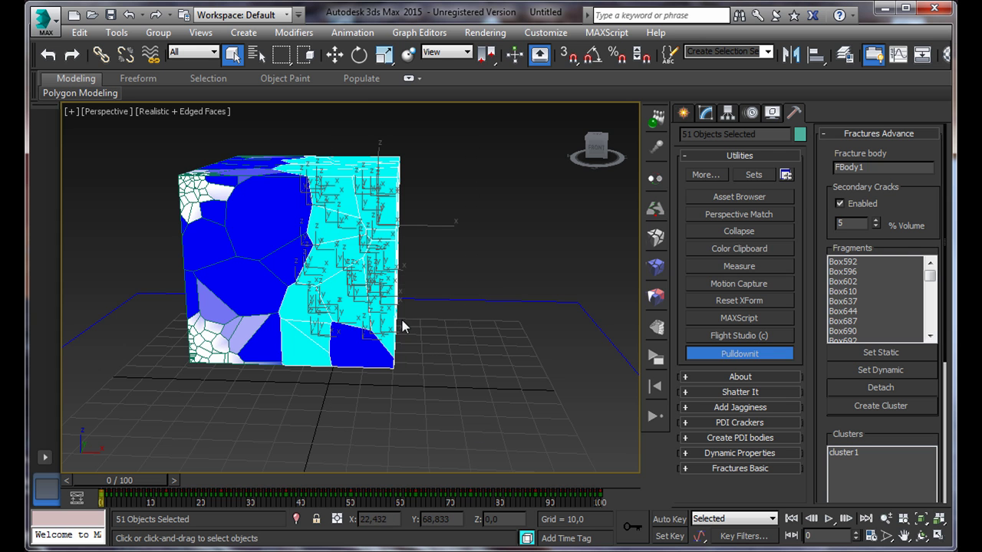
click(399, 244)
drag(420, 446, 466, 358)
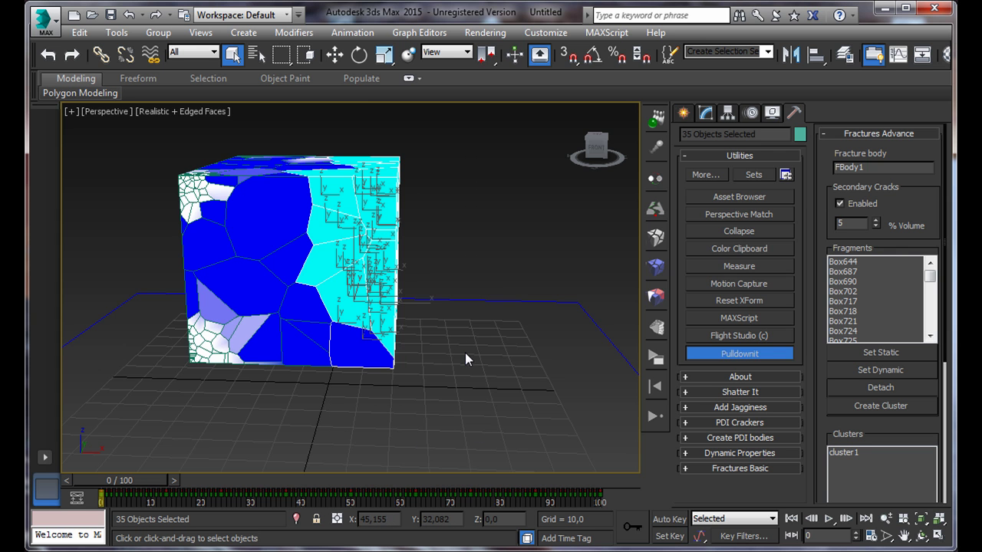
click(411, 178)
Step: Create a new cluster from all fragments along the end of the box opposite the impact face
drag(363, 136, 449, 445)
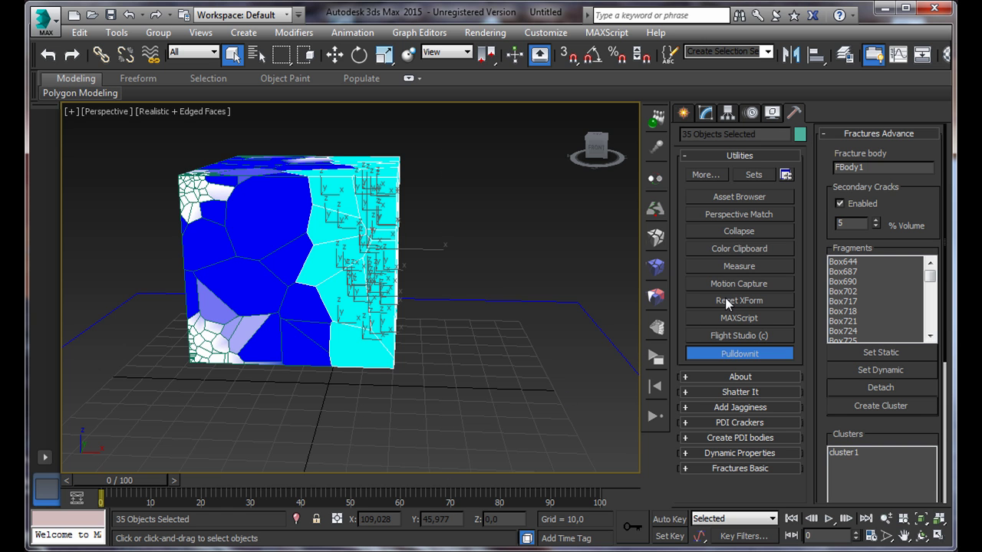
click(881, 404)
drag(904, 442, 905, 206)
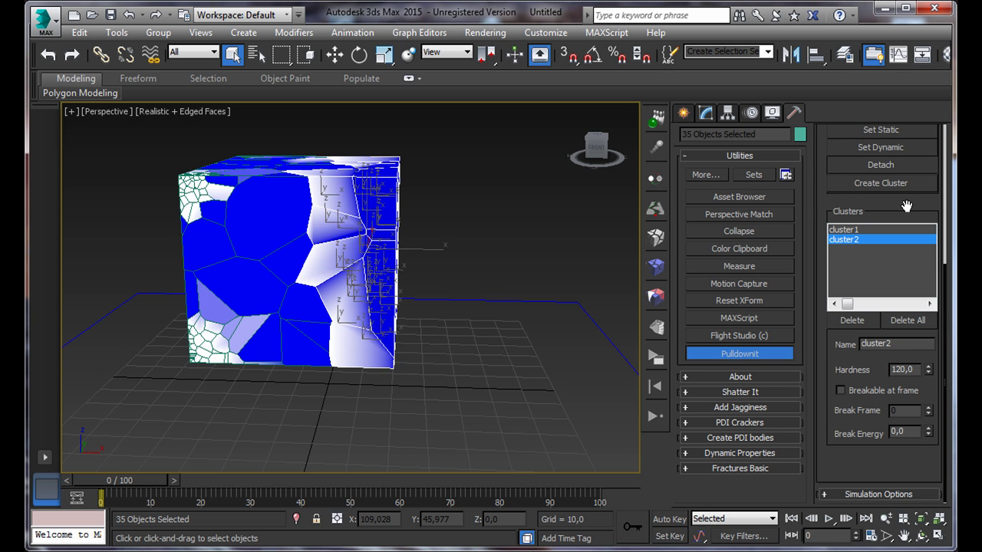
Step: Set cluster2's hardness to 1000 and make it breakable at frame 80 with a break energy of 50
click(903, 369)
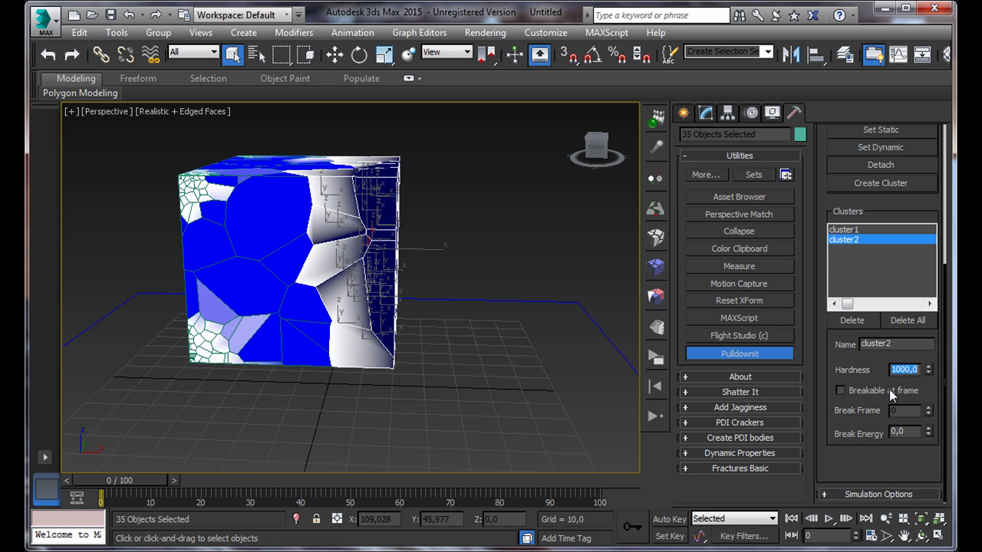
click(841, 389)
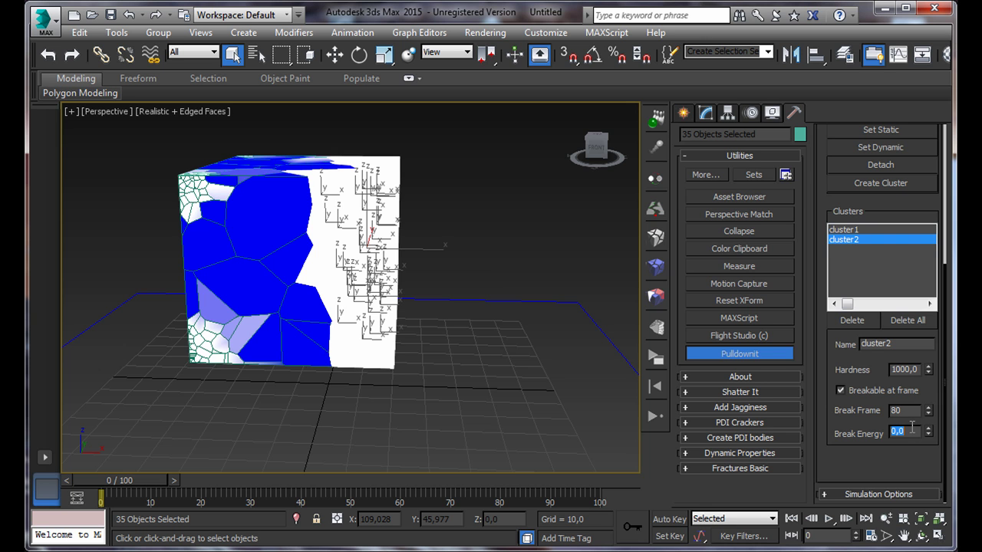
key(Return)
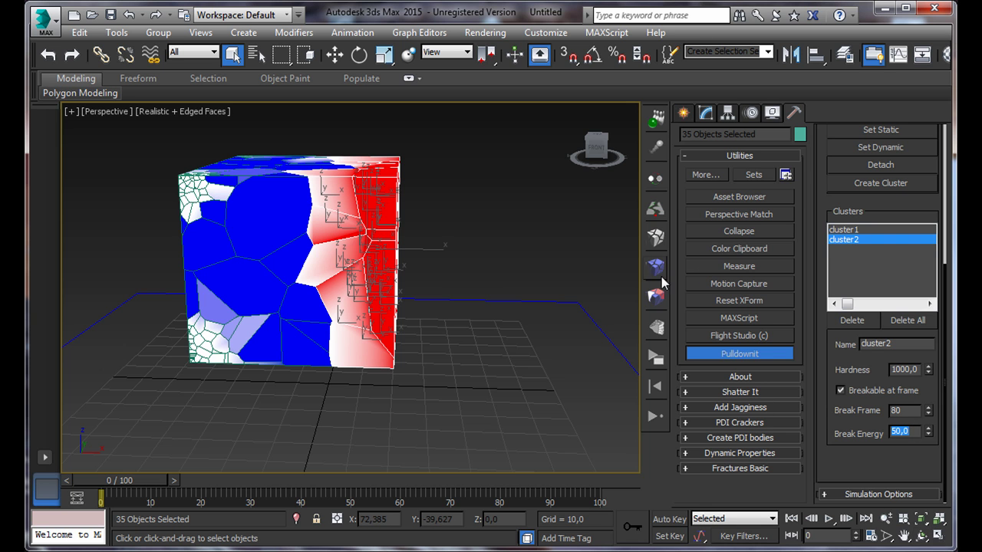
Step: Switch off the stresses view and compute the simulation up to frame 100 with the impact face in view
click(838, 273)
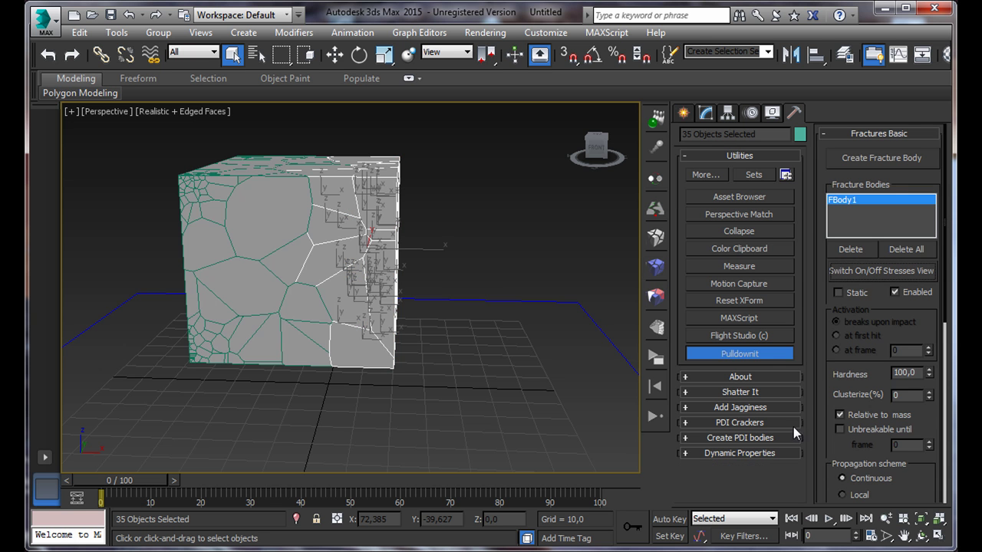
click(923, 538)
drag(351, 336, 443, 338)
click(232, 54)
click(569, 254)
middle_drag(549, 267, 574, 254)
click(656, 415)
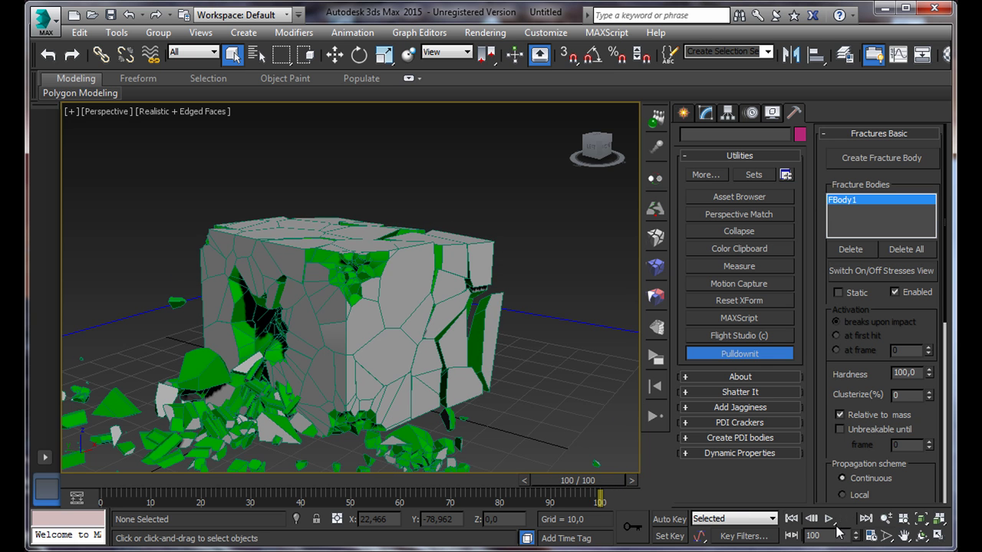
Step: Rewind to the first frame and play back the computed animation with the impact face in view
click(789, 520)
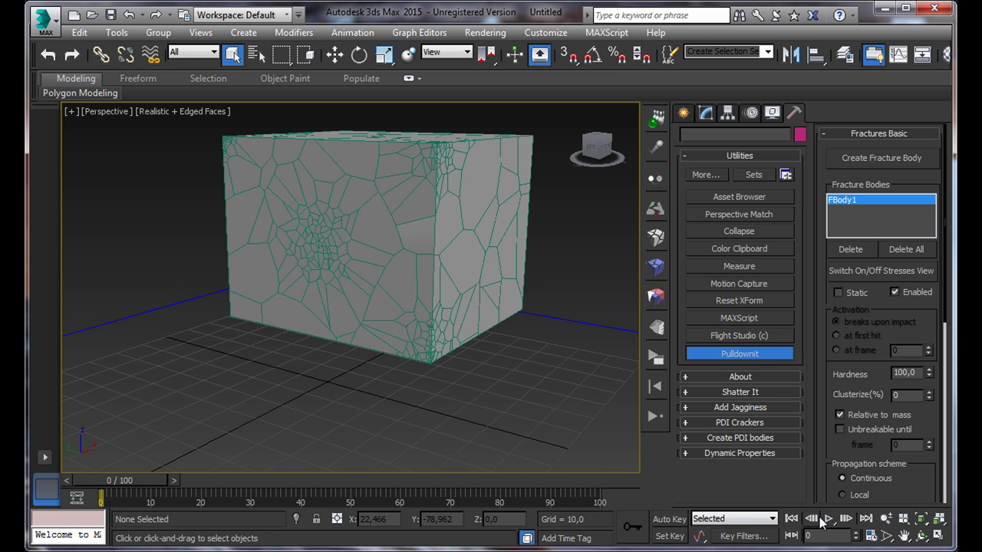
click(828, 519)
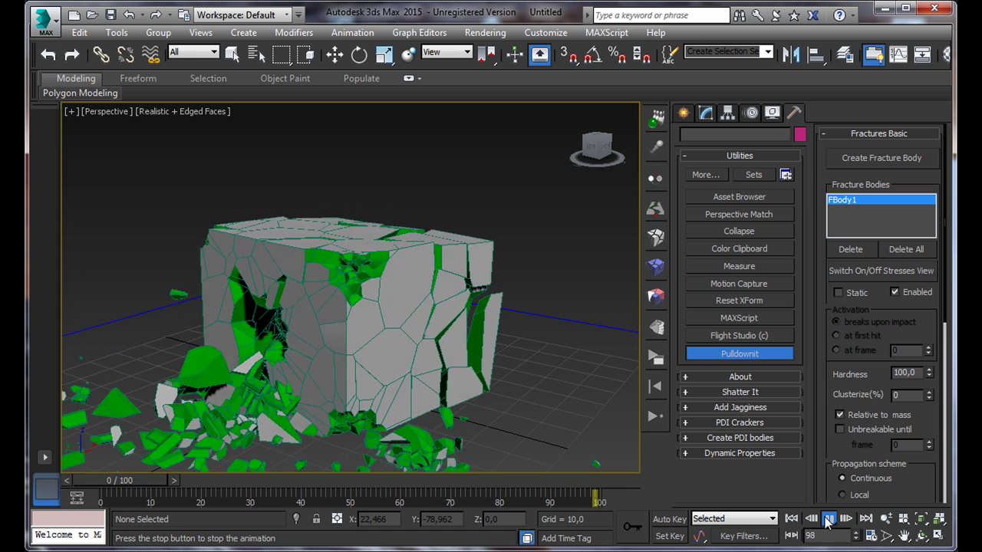
click(828, 519)
Step: View the box from the end opposite the impact and replay the animation, stopping at frame 98
click(924, 534)
drag(432, 353, 218, 311)
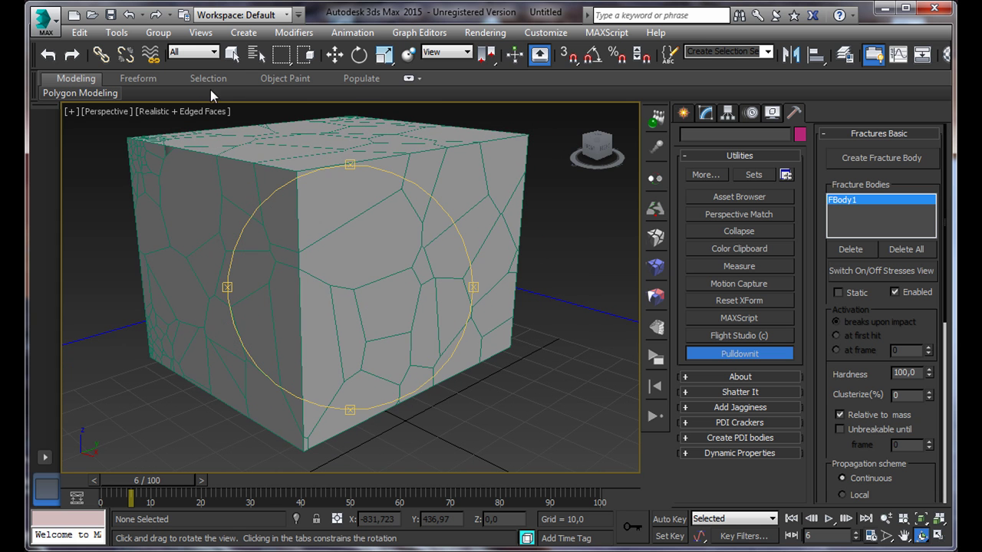
click(232, 54)
scroll(256, 239, down, 4)
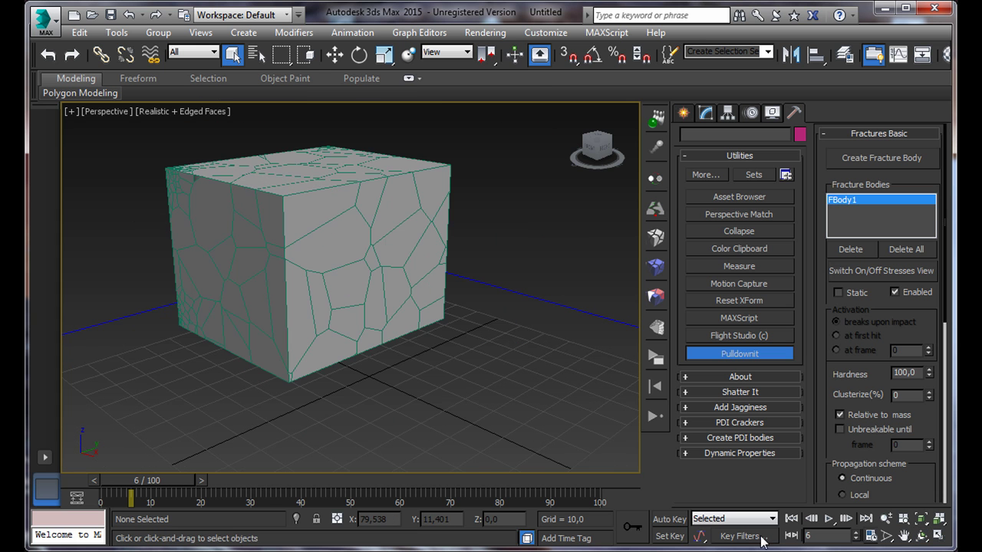
click(828, 518)
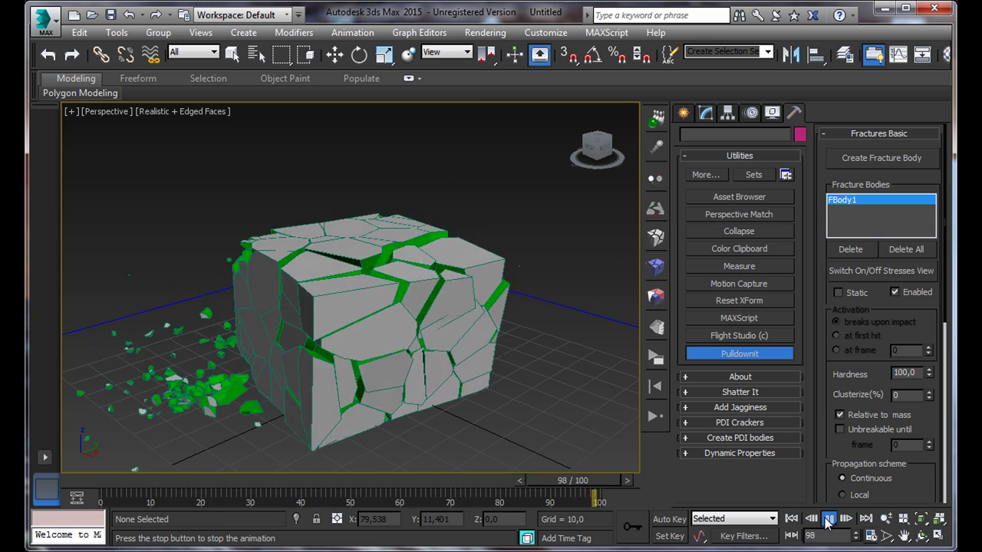
click(827, 519)
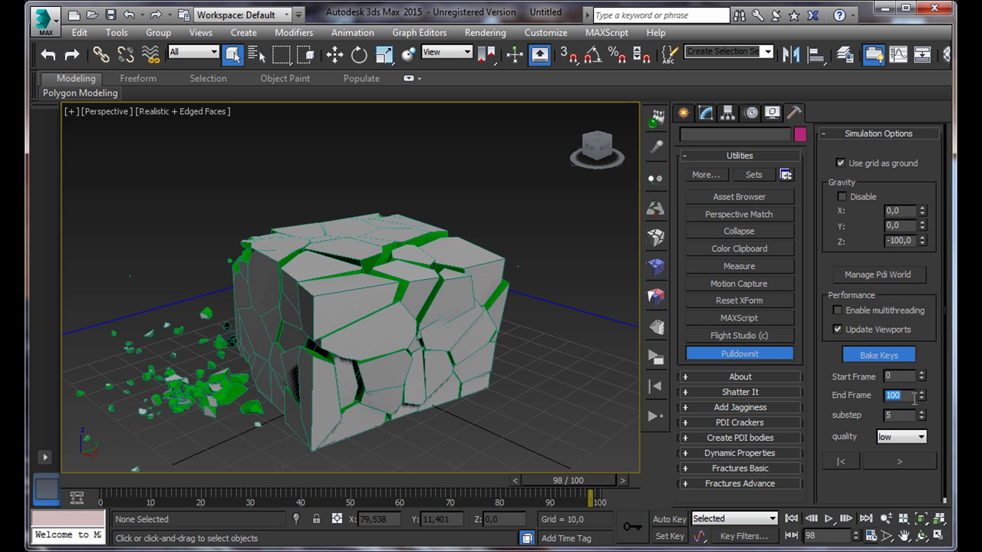
Step: Set the simulation's end frame to 150 and compute the simulation again
text(150)
key(Return)
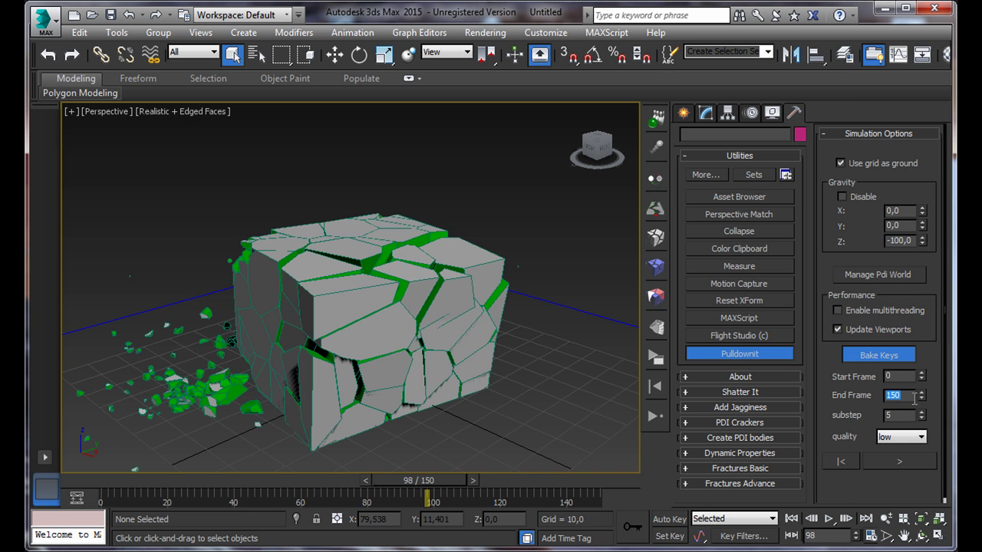
click(887, 465)
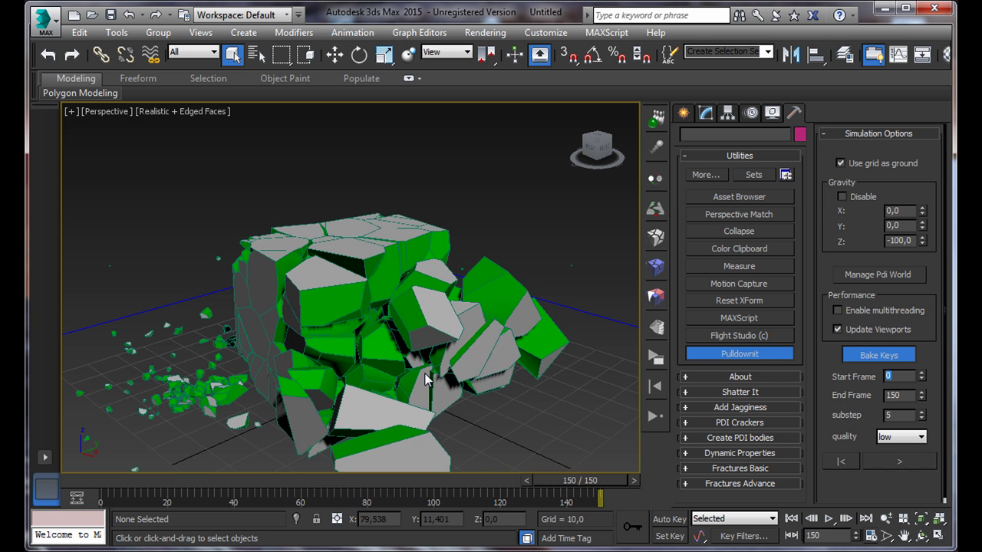
Step: Play back the longer animation from the first frame and stop it at frame 124
click(791, 519)
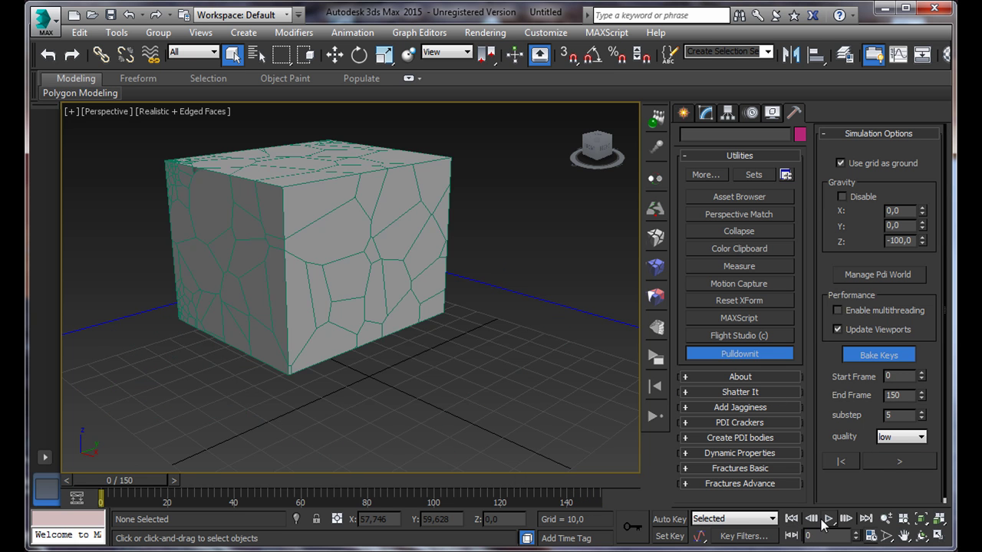
click(828, 519)
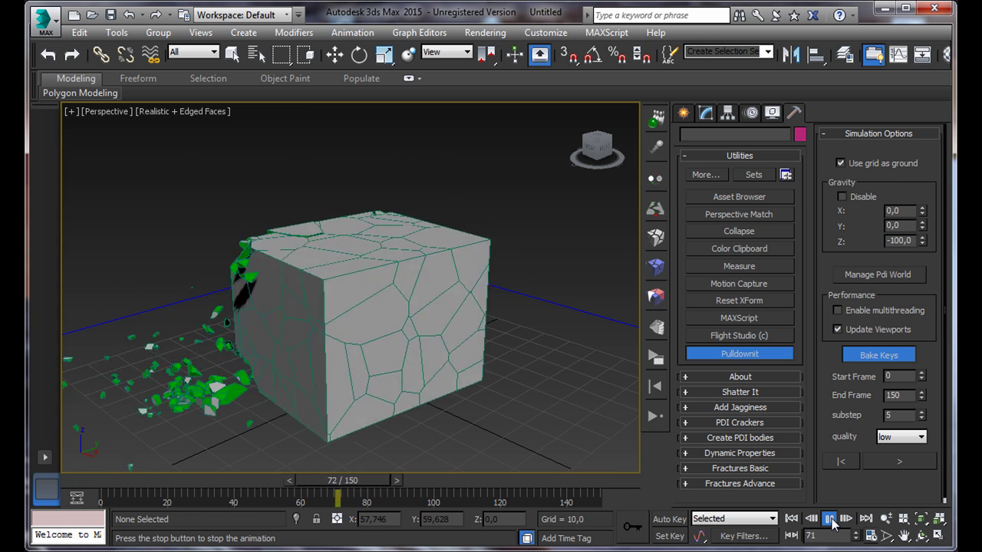
click(830, 520)
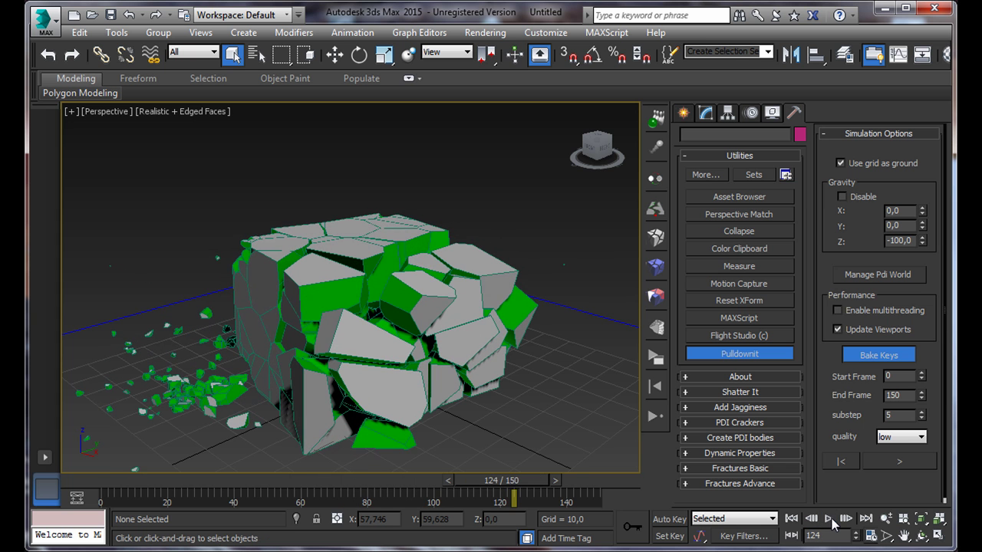
Step: Go to frame 136 and examine the broken box from the impact side
drag(507, 487, 551, 496)
click(919, 536)
drag(459, 393, 515, 352)
drag(448, 316, 400, 324)
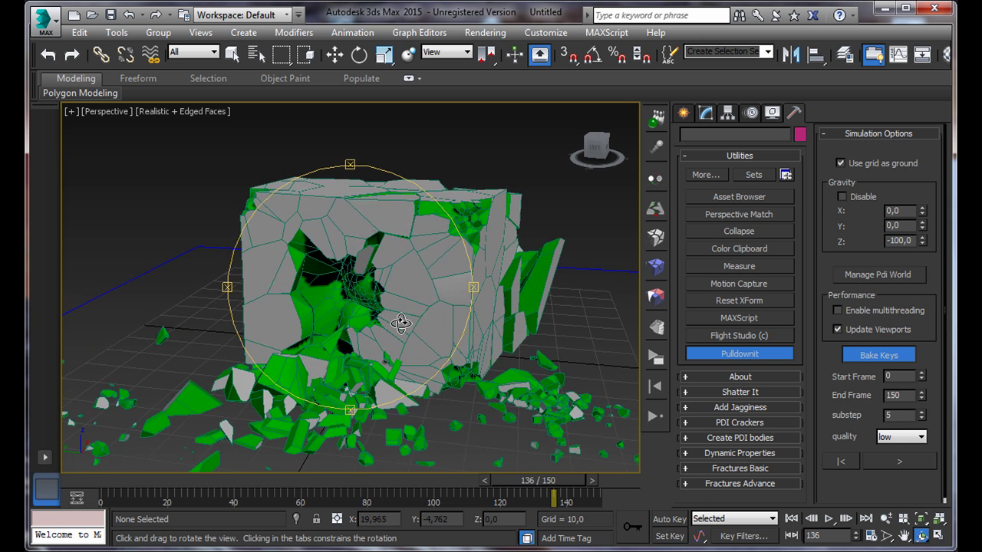
drag(400, 323, 385, 312)
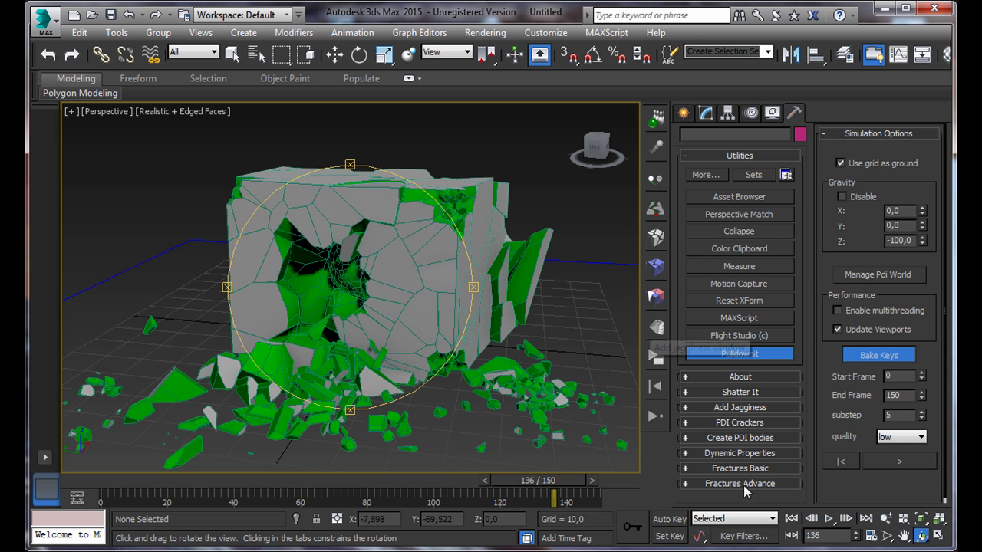
Step: Return to frame 0, scrub through frame 86 to frame 122, and examine the collapsing cluster at the end opposite the impact
click(791, 518)
drag(399, 307, 364, 306)
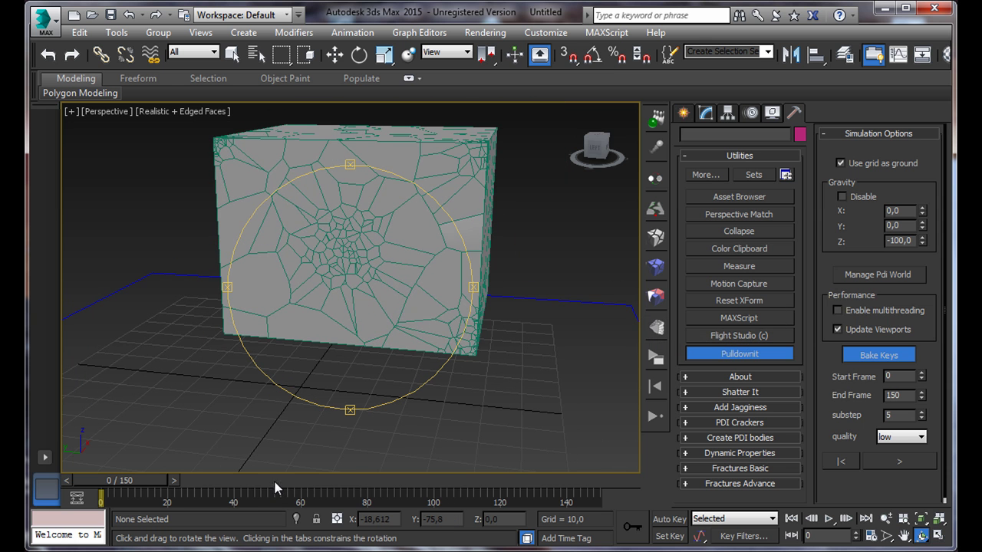
drag(276, 481, 382, 482)
drag(330, 338, 286, 292)
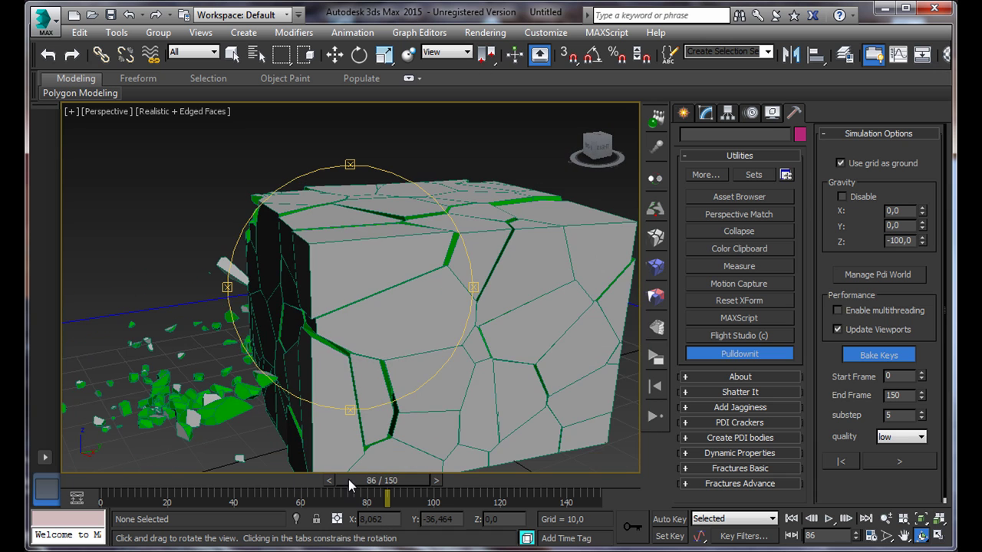
drag(351, 479, 463, 482)
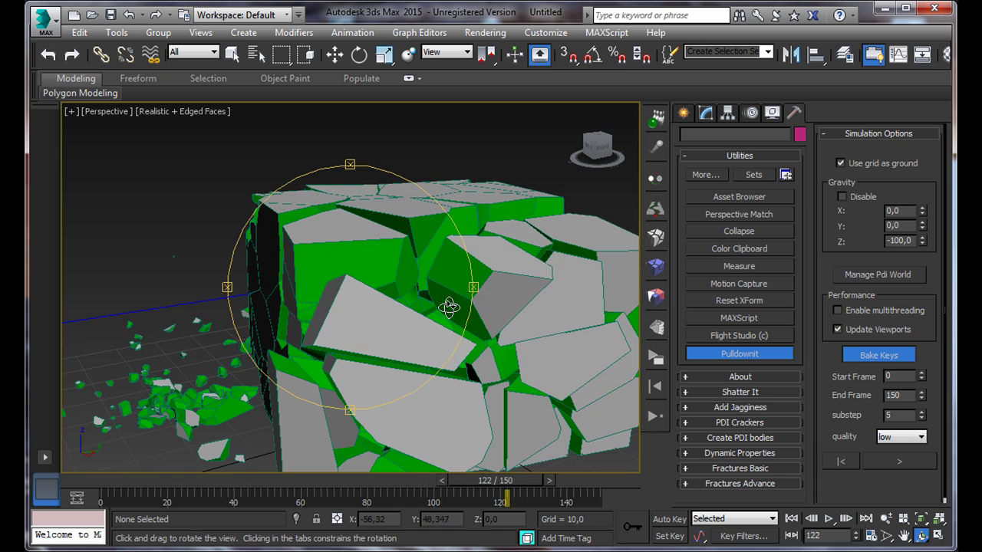
drag(488, 318, 392, 302)
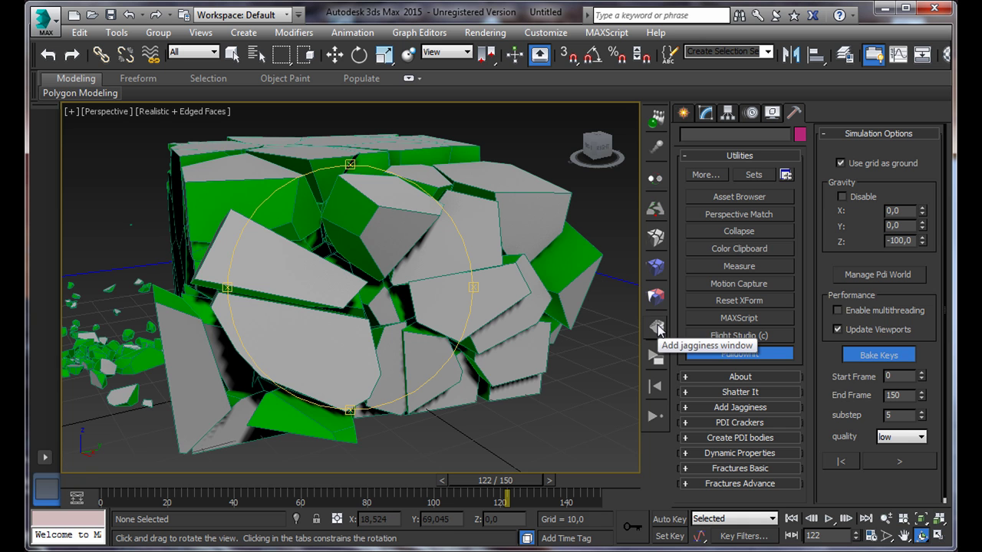
Step: Pick fragment Box736 as the PDI fragment and add jagginess to its shatter sub-group
click(657, 329)
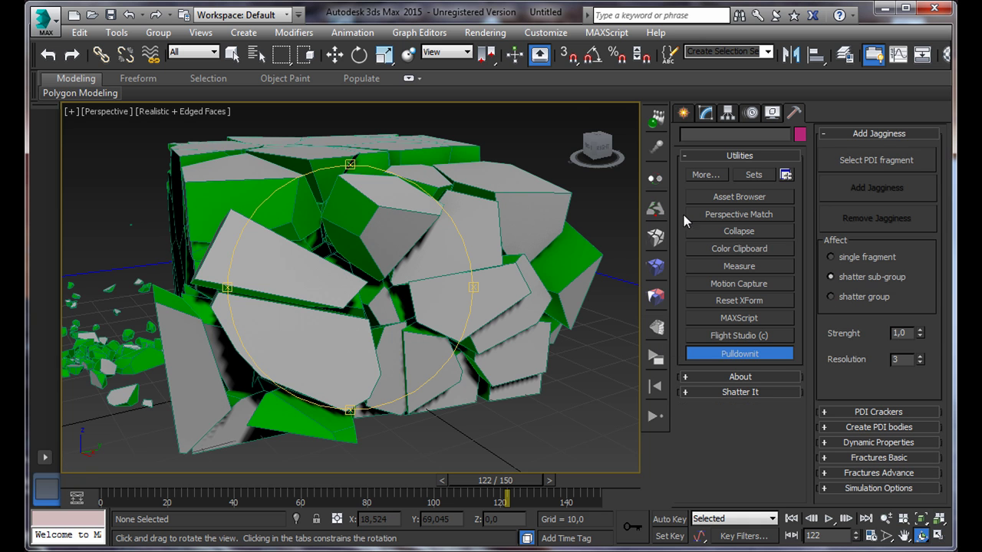
click(232, 53)
click(864, 166)
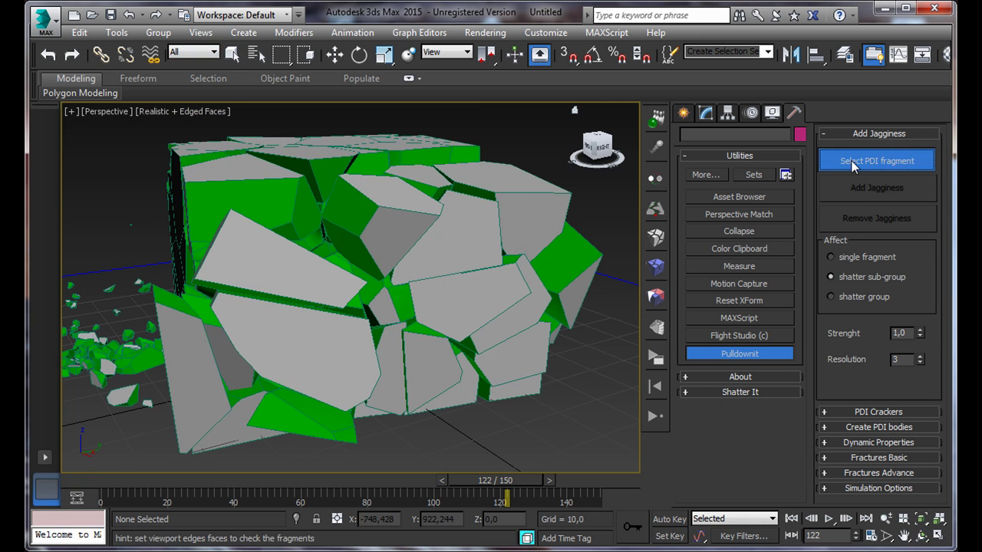
click(391, 211)
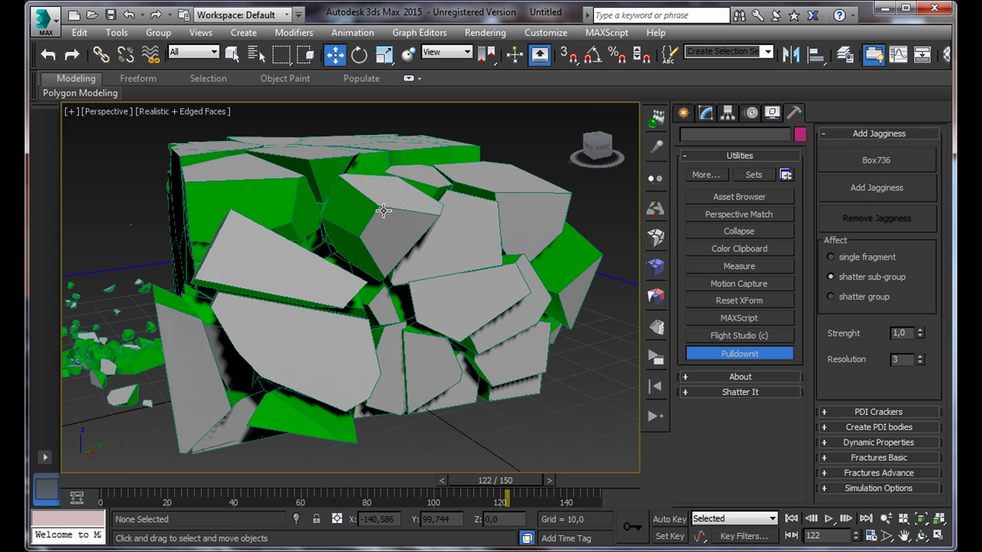
click(387, 211)
click(882, 187)
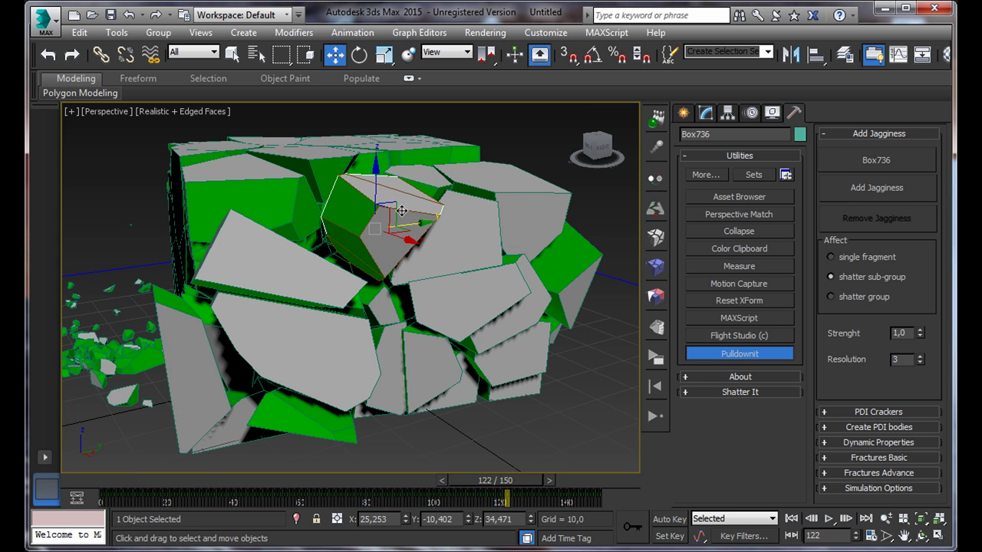
click(844, 190)
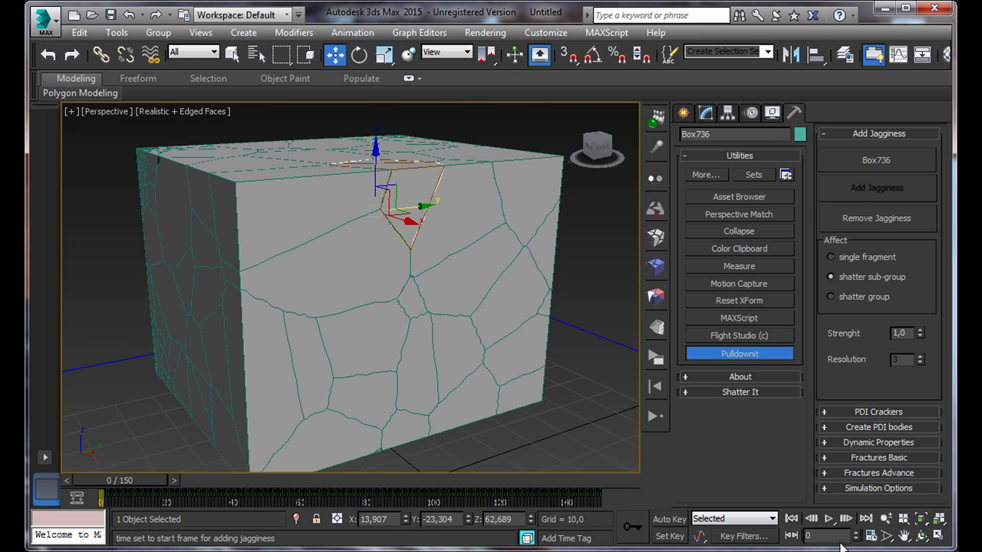
Step: Examine the jagged crack edges on the impact face and on the opposite end of the box
click(920, 540)
drag(392, 309, 392, 278)
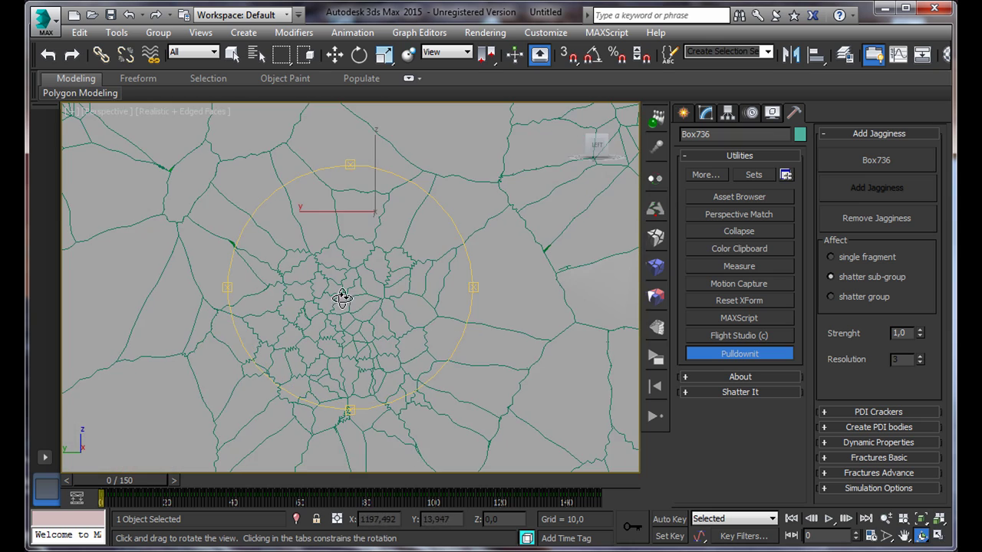
drag(350, 318, 161, 307)
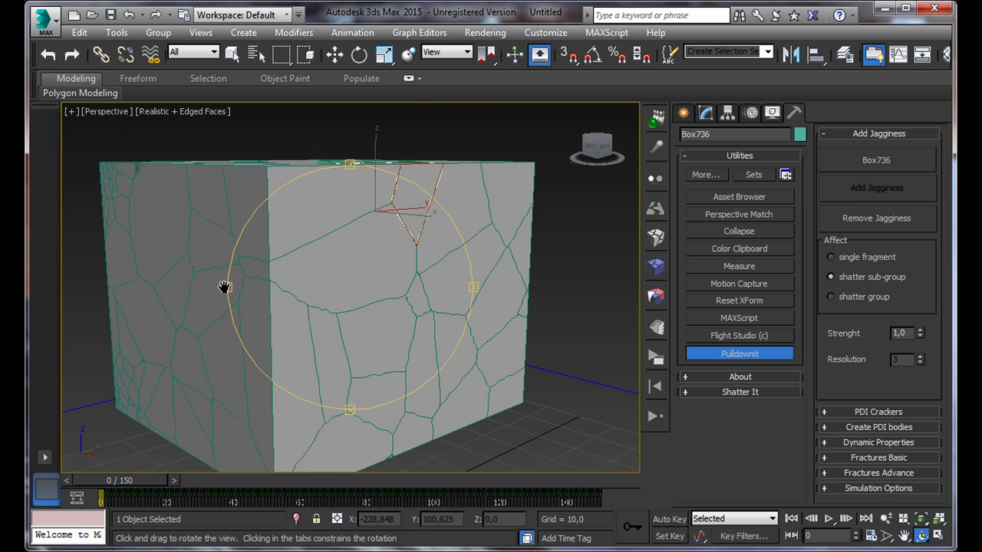
Step: Scrub the simulation through frame 19 to frame 126 and examine the jagged fragments of the breaking box
drag(223, 280, 144, 414)
drag(138, 481, 197, 481)
drag(240, 361, 237, 260)
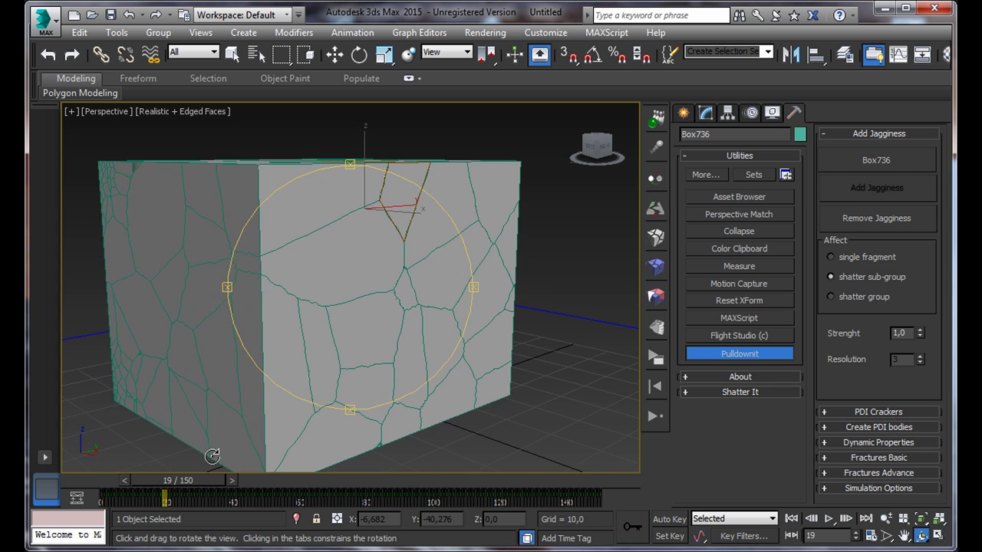
drag(203, 476, 540, 496)
Step: Deselect the fragment and turn off the Edged Faces display in the Perspective viewport
click(232, 54)
click(249, 135)
right_click(175, 108)
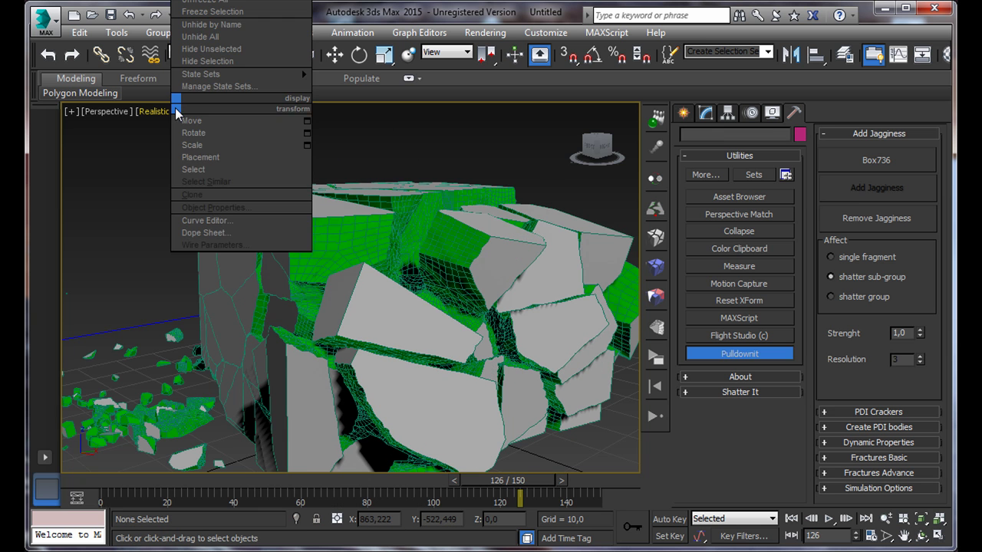
click(158, 156)
click(153, 111)
click(201, 175)
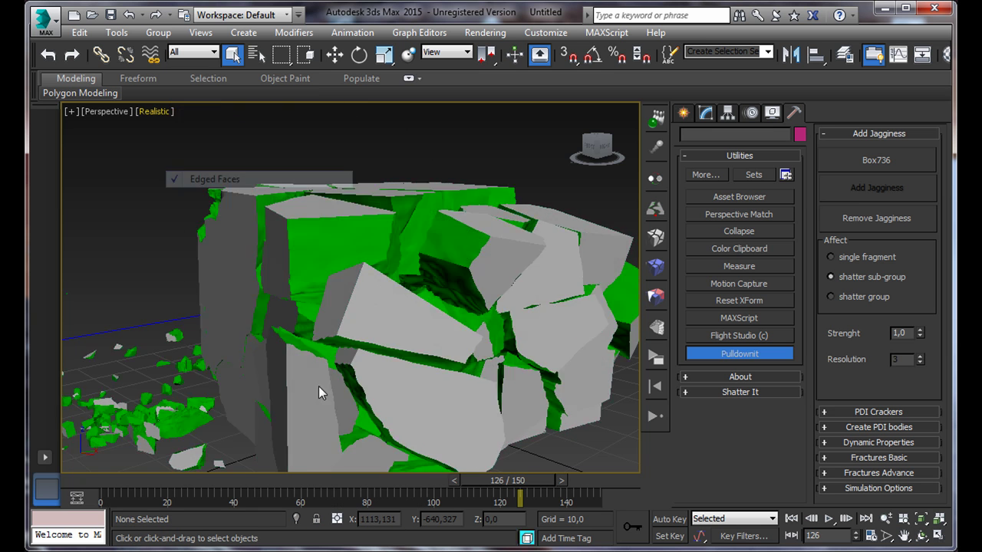
Step: Go to frame 138, raise the jagginess strength to 2,93, and check the rougher fragments up to frame 139
drag(478, 483, 513, 482)
key(q)
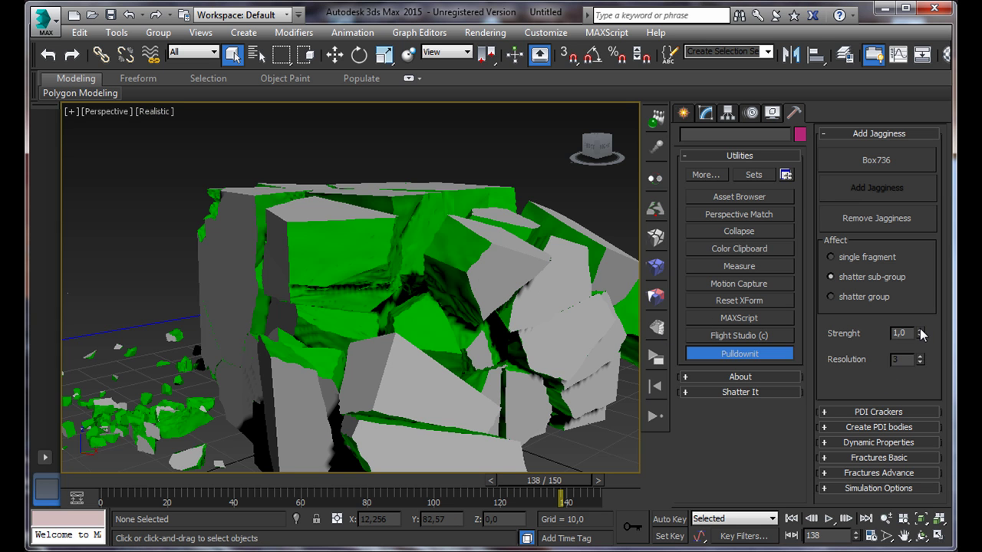
drag(920, 259, 900, 292)
drag(907, 194, 907, 181)
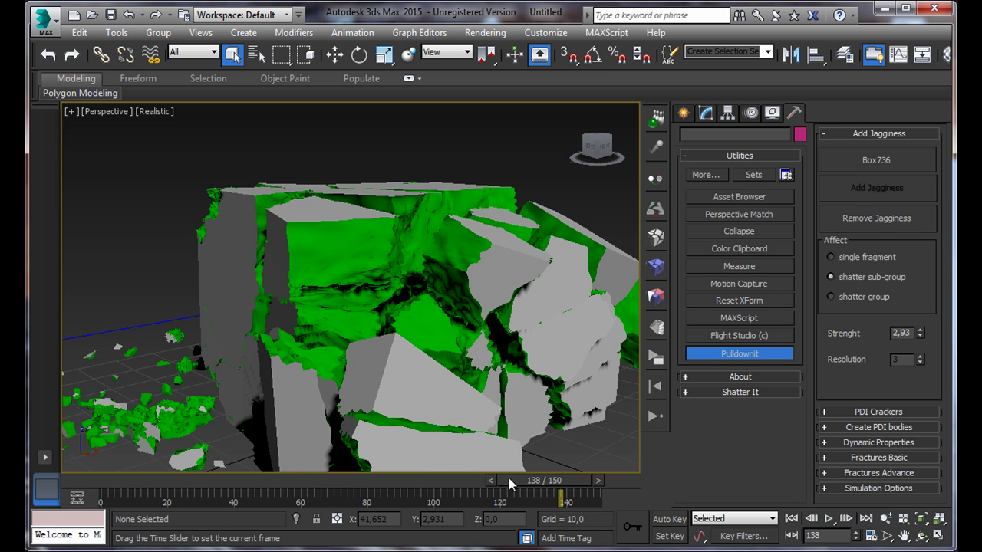
drag(508, 478, 525, 493)
Step: Set the jagginess strength to 1
double_click(912, 332)
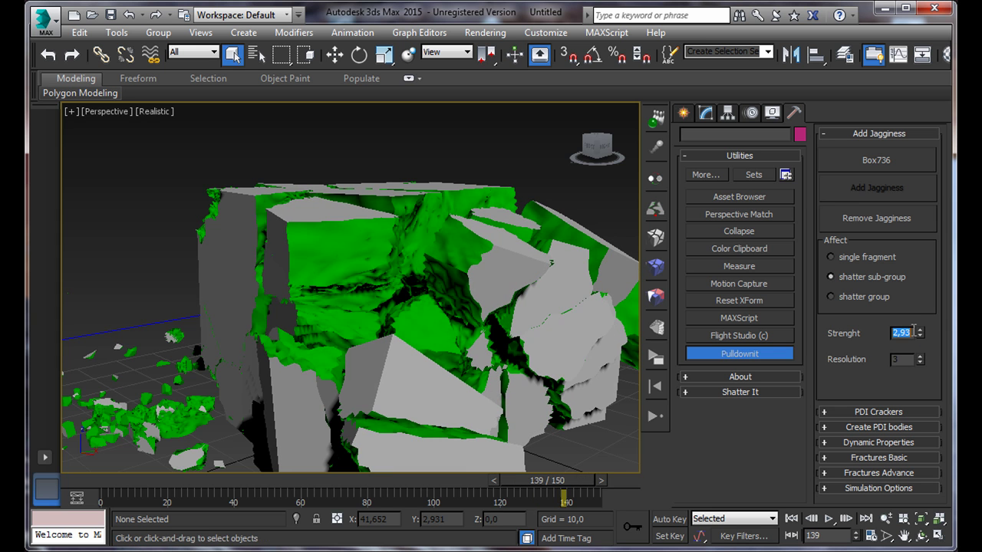
text(1)
key(Return)
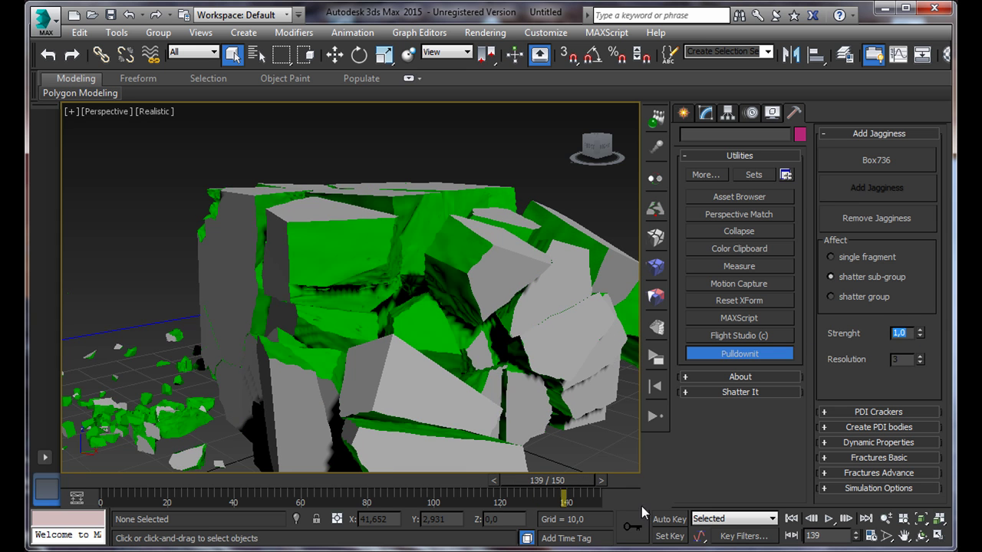
Step: Return to frame 0, play the simulation to frame 120 from the impact side, and examine the jagged hole and debris up close
click(791, 519)
click(920, 536)
drag(411, 346, 471, 309)
click(885, 519)
drag(456, 364, 455, 345)
drag(551, 366, 546, 362)
click(829, 519)
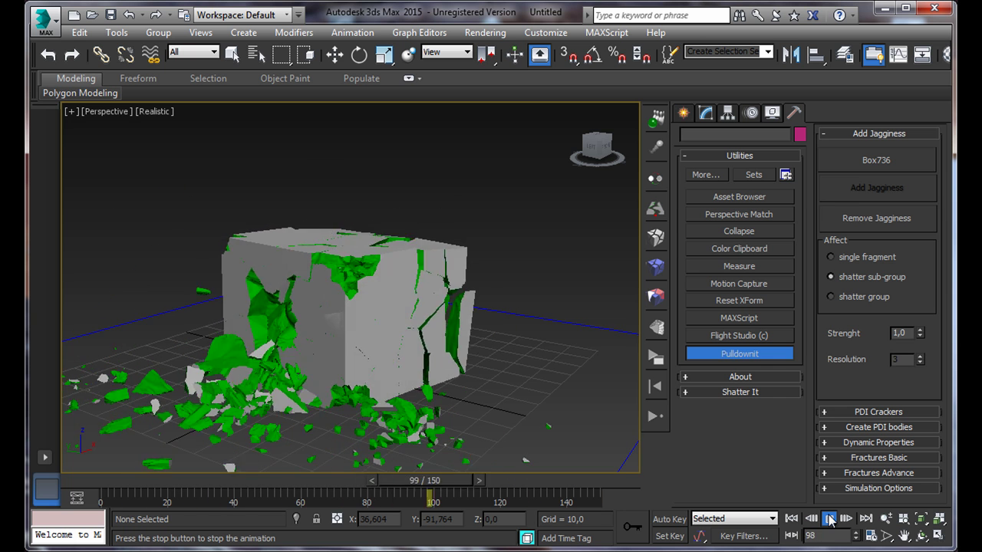
click(829, 520)
key(alt+z)
drag(288, 324, 302, 283)
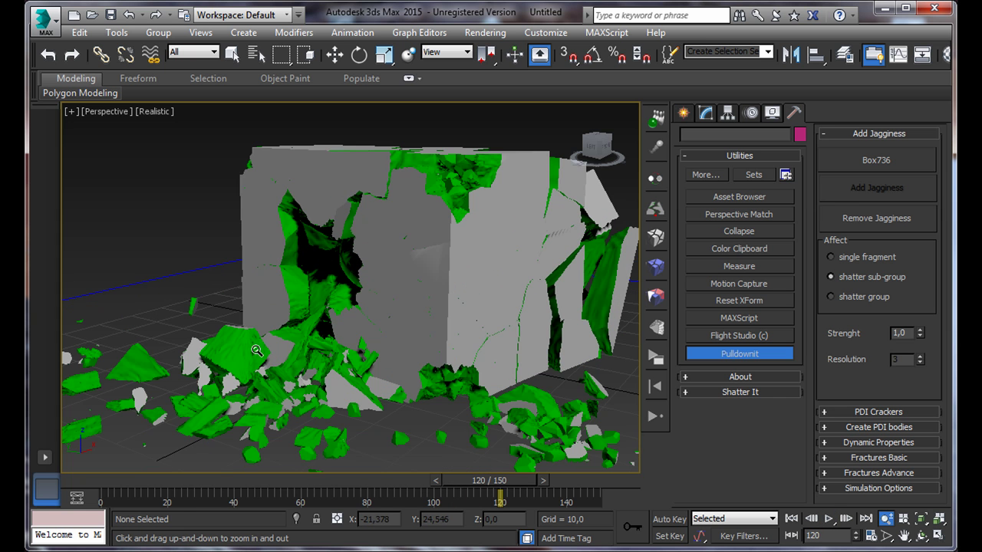
click(231, 58)
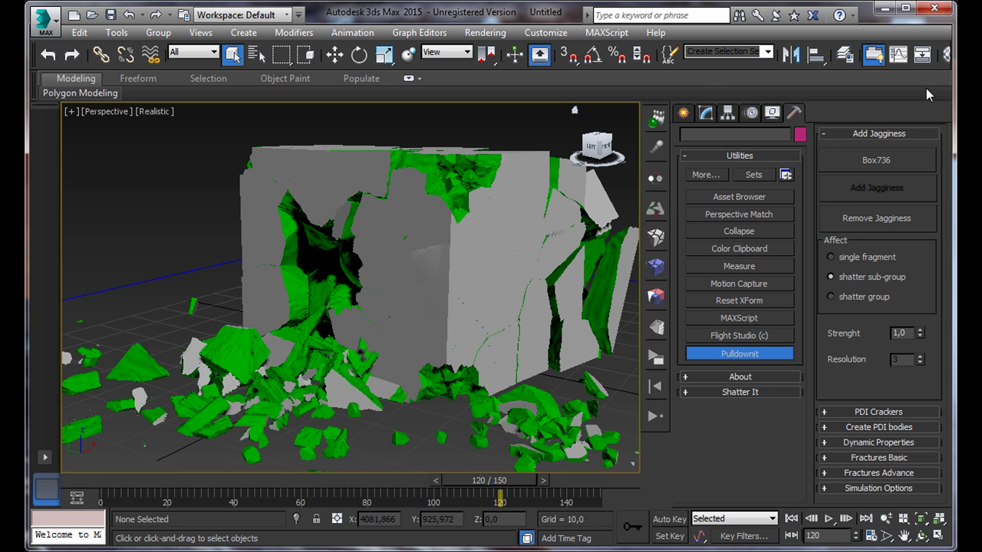
Step: Change the diffuse colour of the pdiCutmat material to a pale cyan, about RGB 169, 235, 233
click(944, 57)
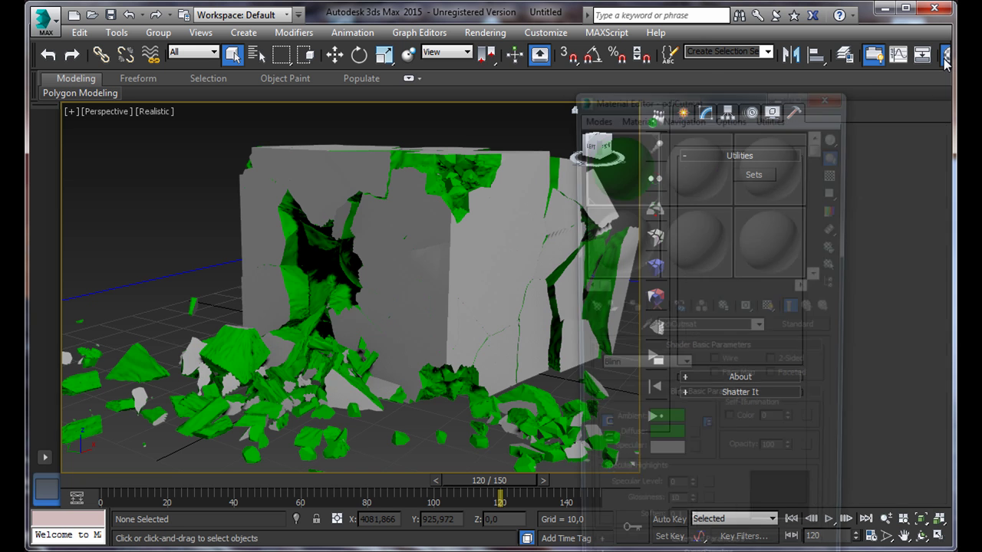
drag(675, 94, 672, 10)
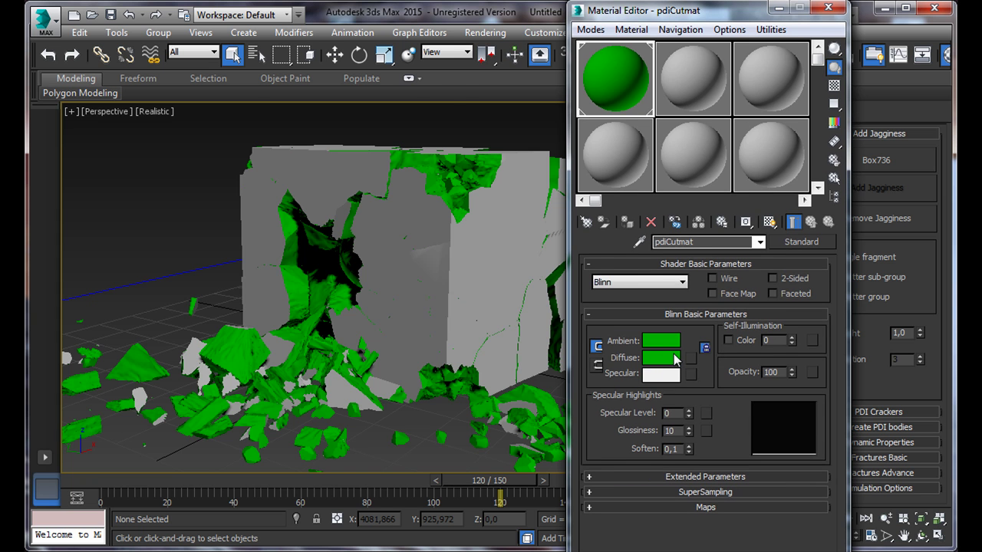
click(673, 358)
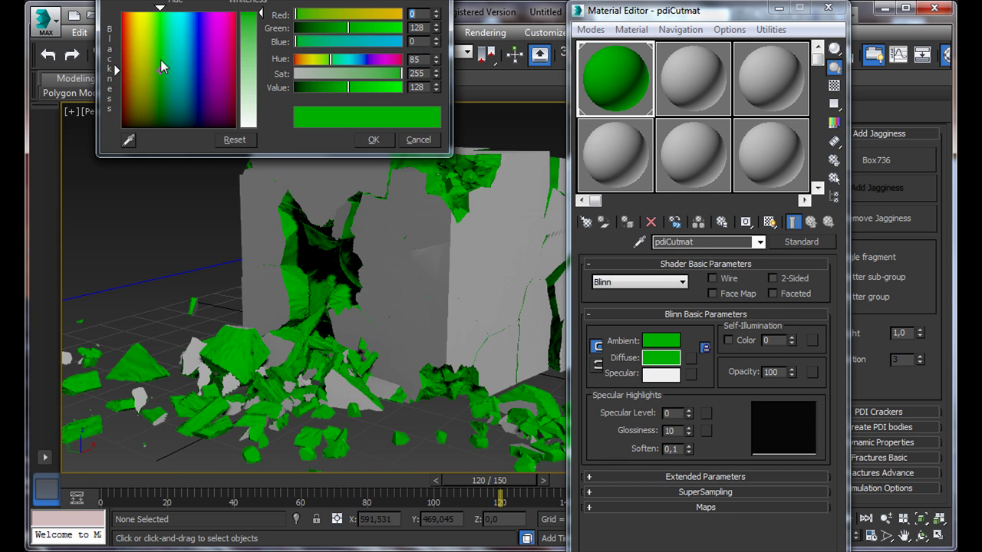
click(178, 40)
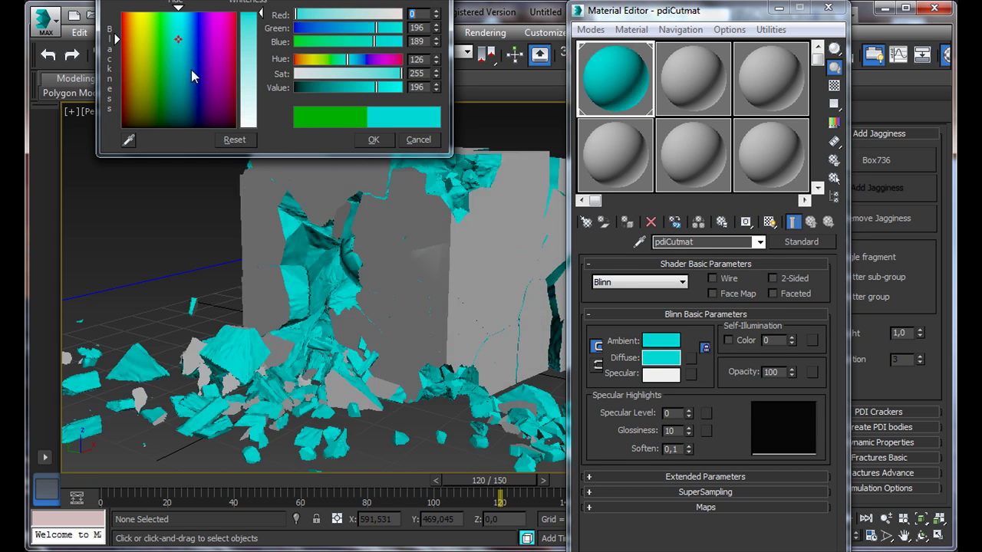
drag(261, 14, 259, 76)
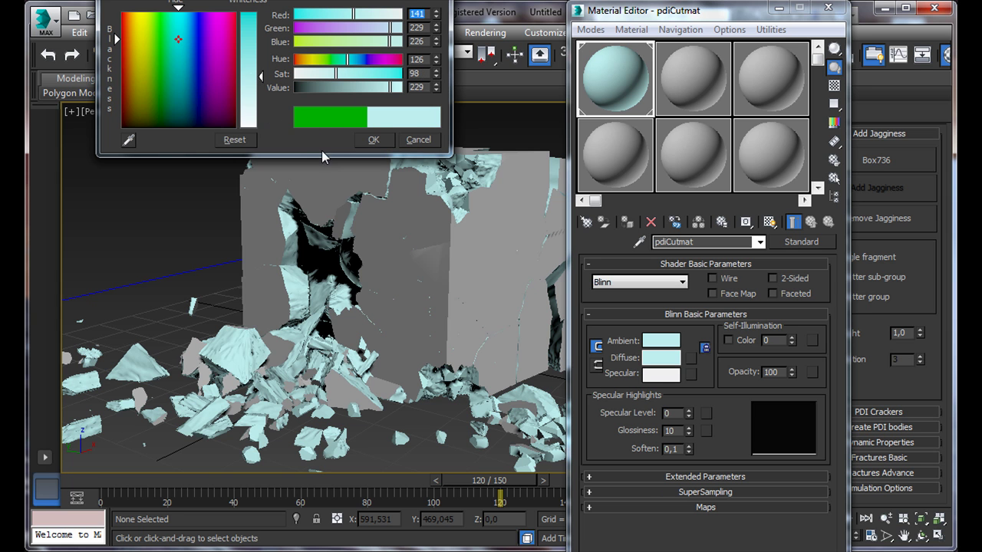
drag(260, 77, 262, 91)
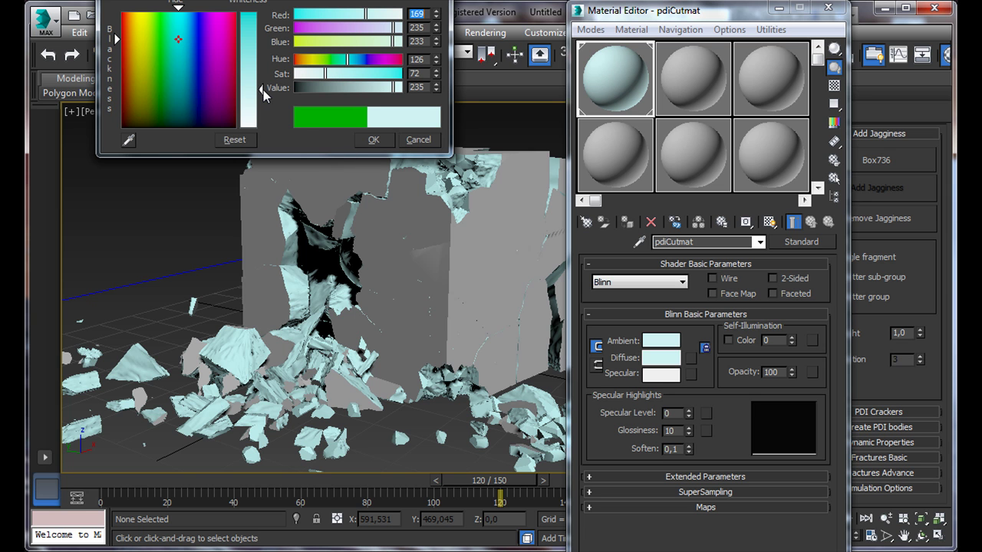
click(374, 140)
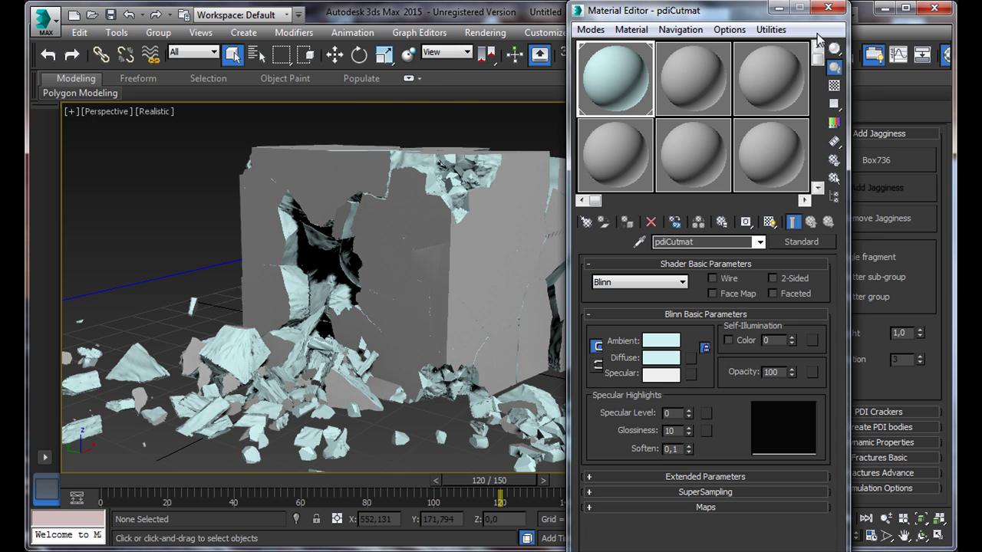
click(828, 7)
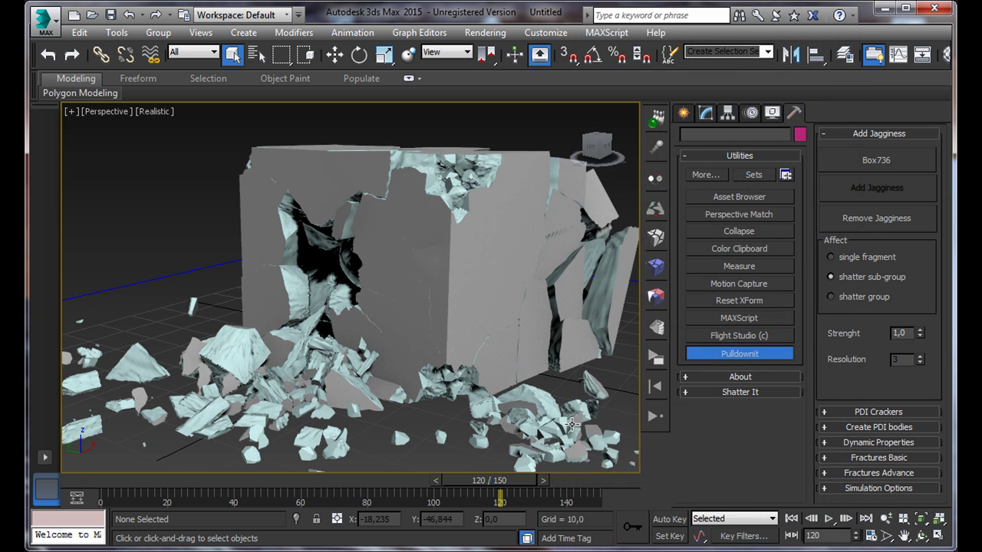
Step: Return to frame 0 and play the simulation with the whole box in view
click(790, 518)
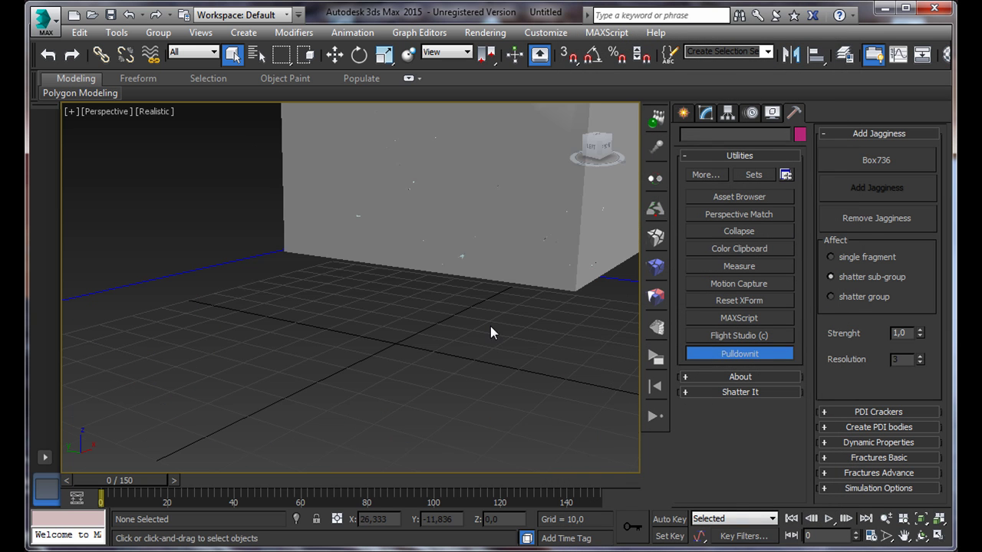
scroll(468, 342, down, 6)
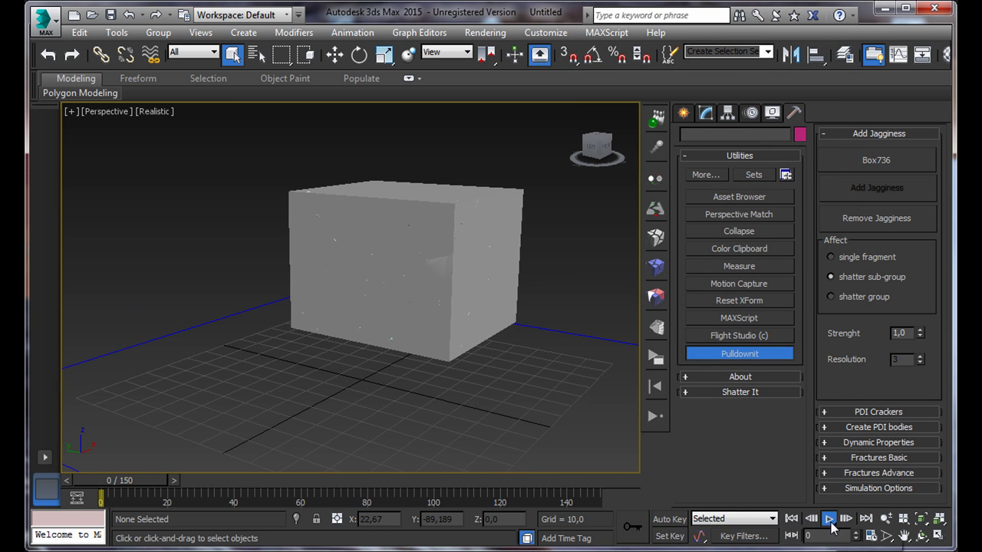
click(829, 519)
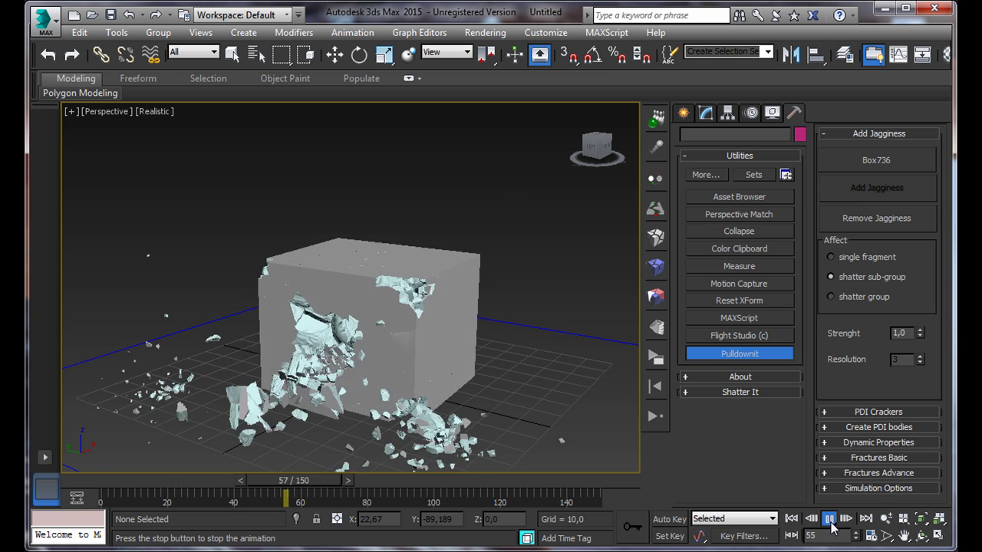